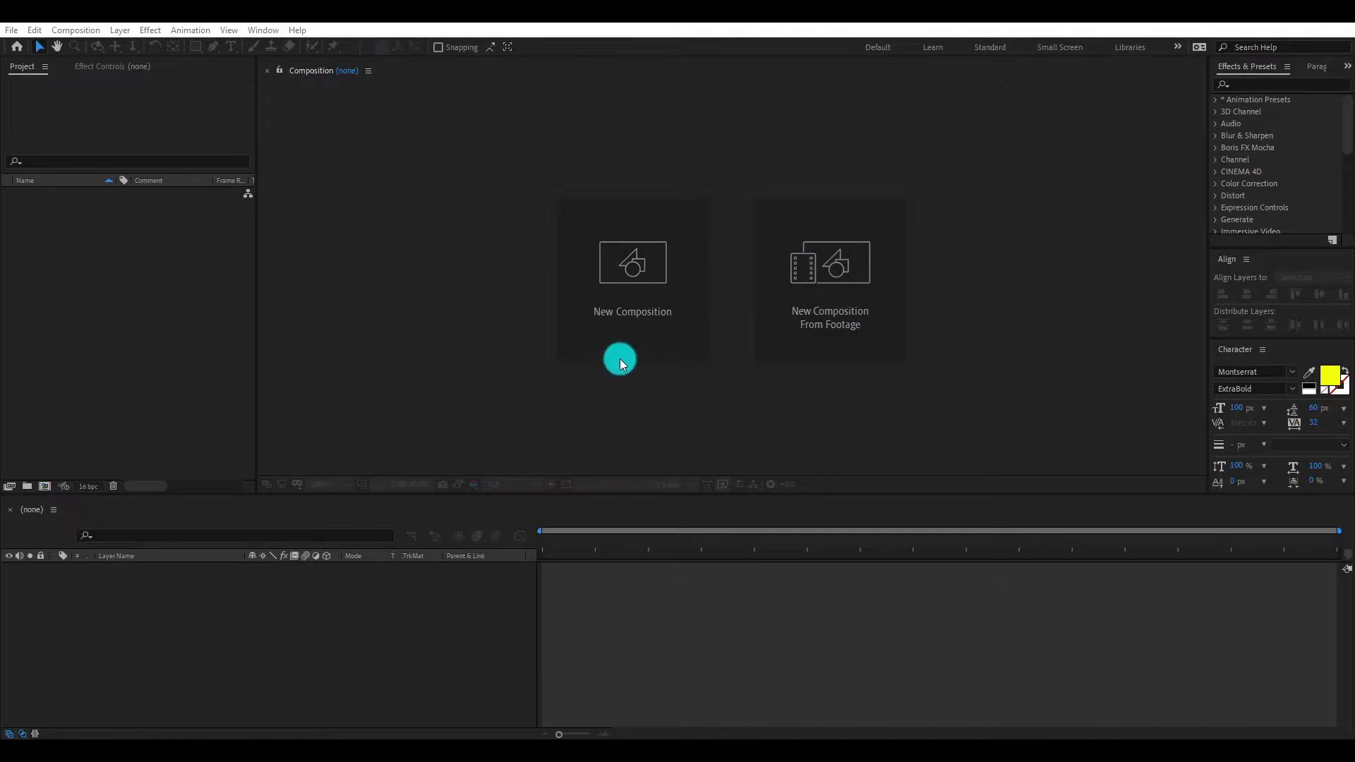
# Step: Create the red 658×238 'RC Text' composition and show the title/action safe guides
pyautogui.click(618, 306)
pyautogui.write('RC Text')
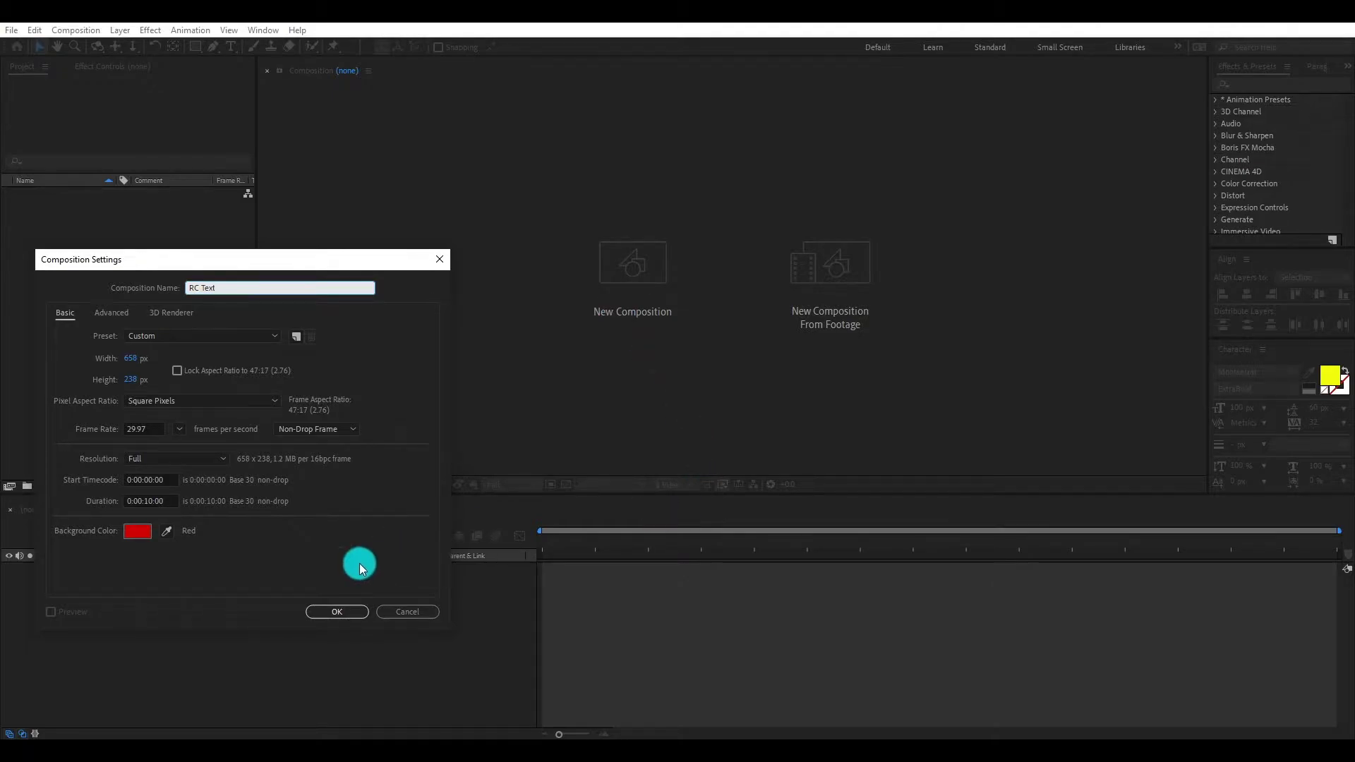
pyautogui.click(359, 563)
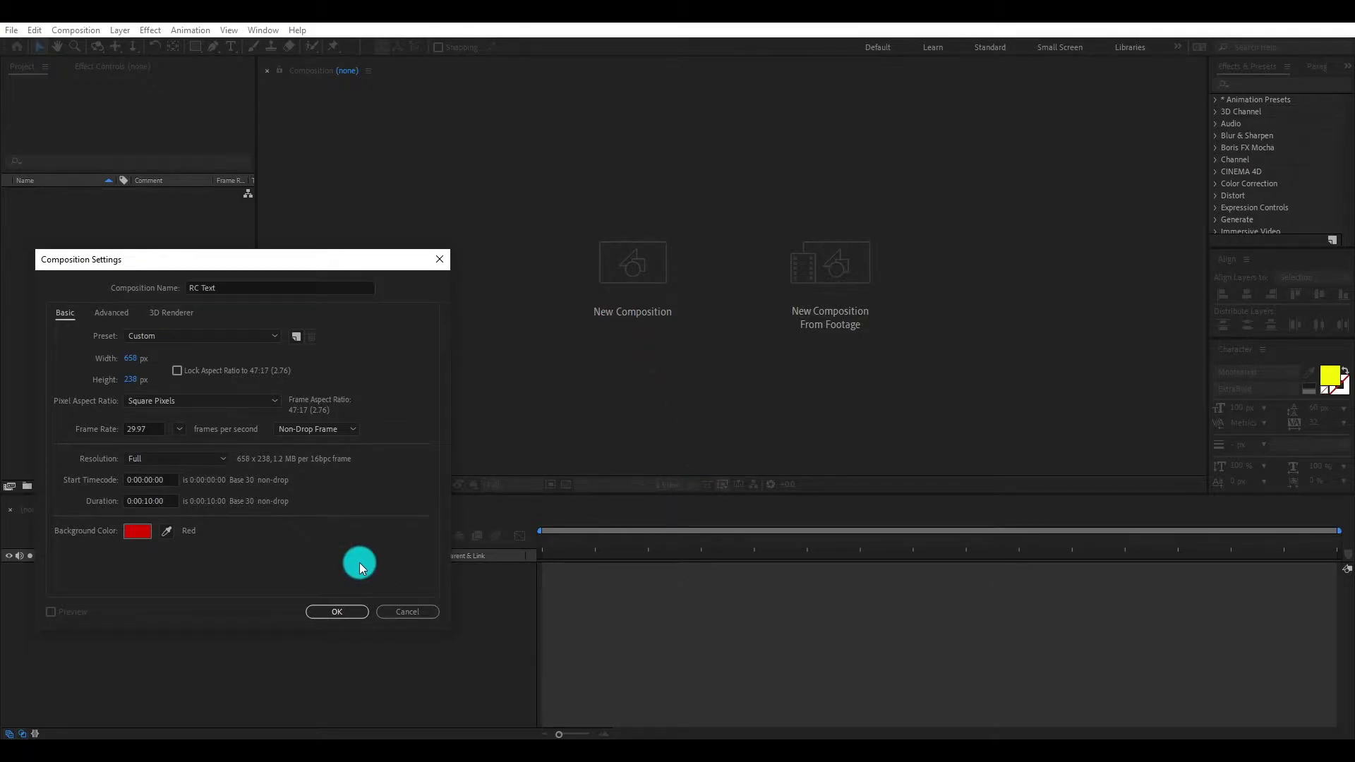
pyautogui.click(335, 609)
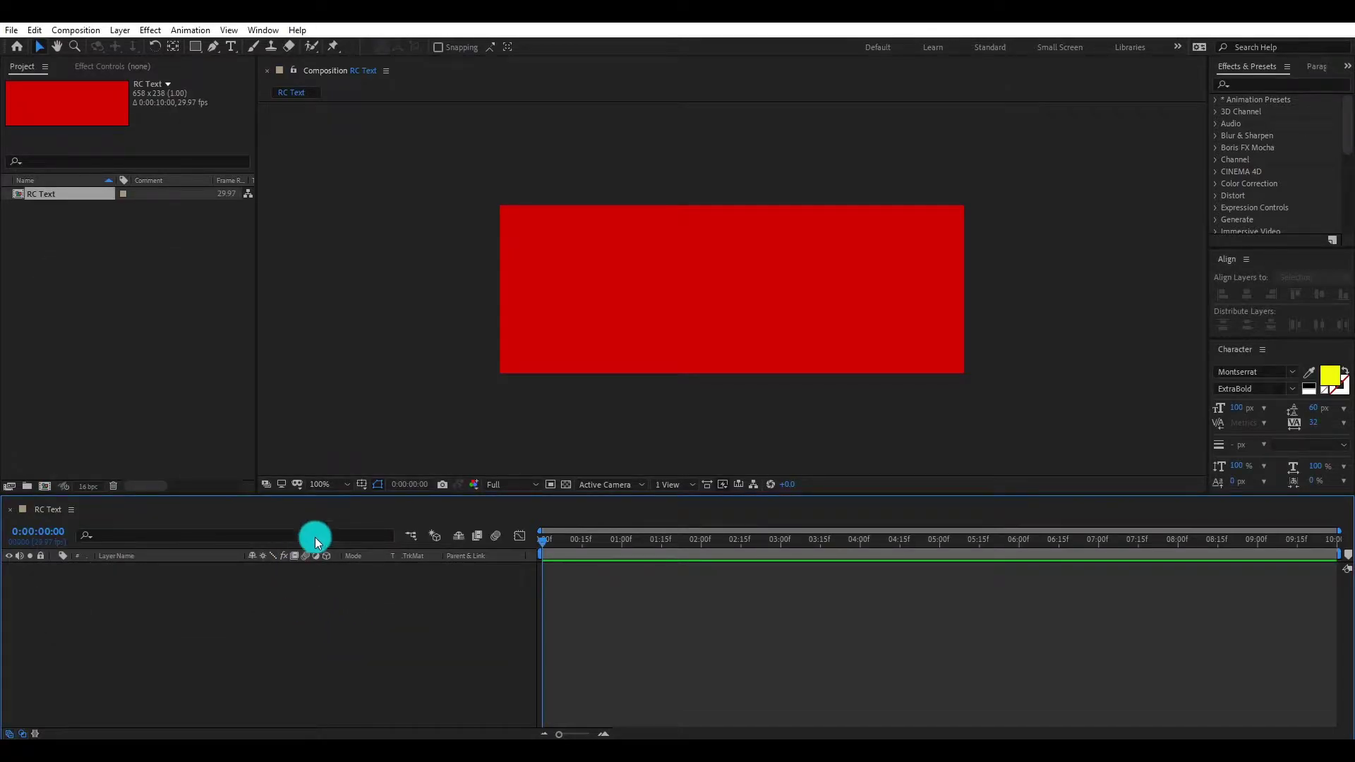
pyautogui.click(361, 485)
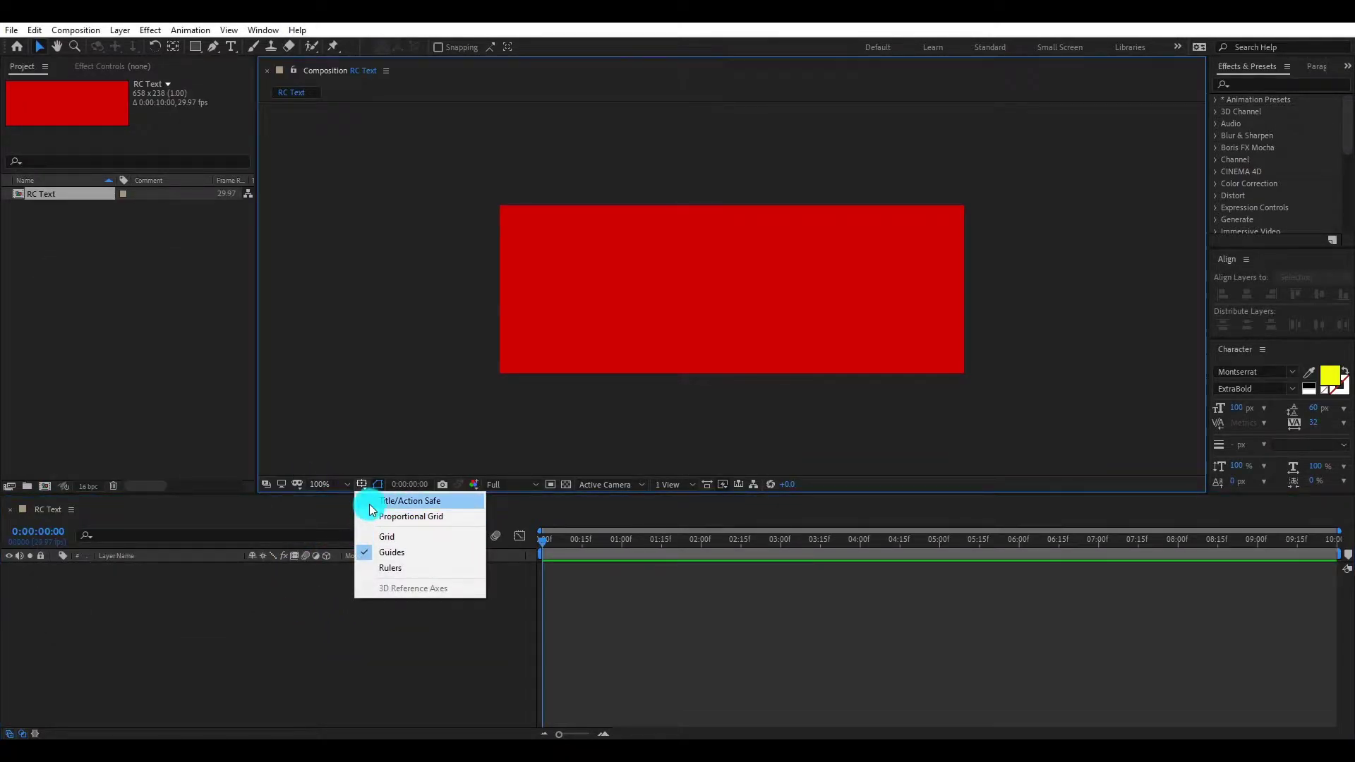
pyautogui.click(369, 503)
# Step: Draw a dark-filled rectangle bar across the top half of the composition
pyautogui.click(193, 46)
pyautogui.moveTo(501, 207); pyautogui.dragTo(963, 288)
pyautogui.click(441, 47)
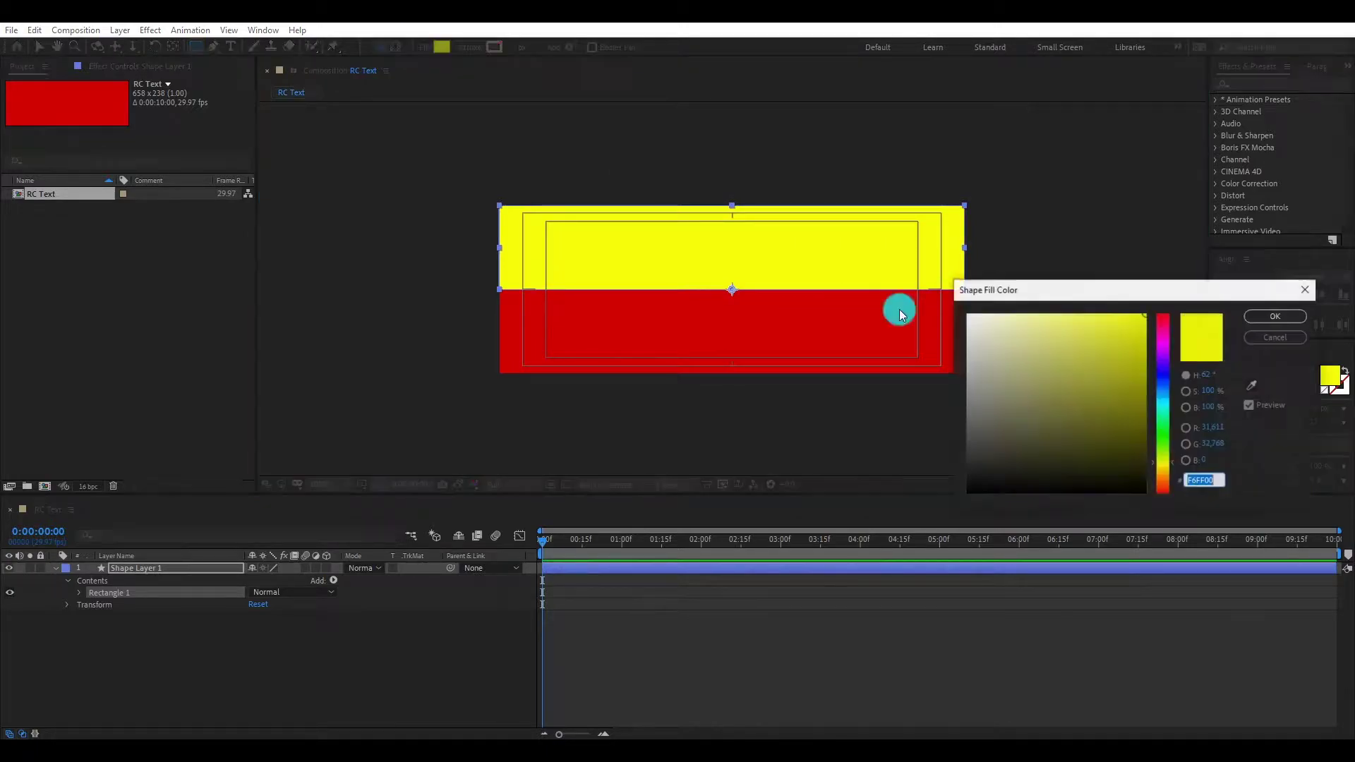
pyautogui.moveTo(1122, 466); pyautogui.dragTo(1131, 504)
pyautogui.press('Return')
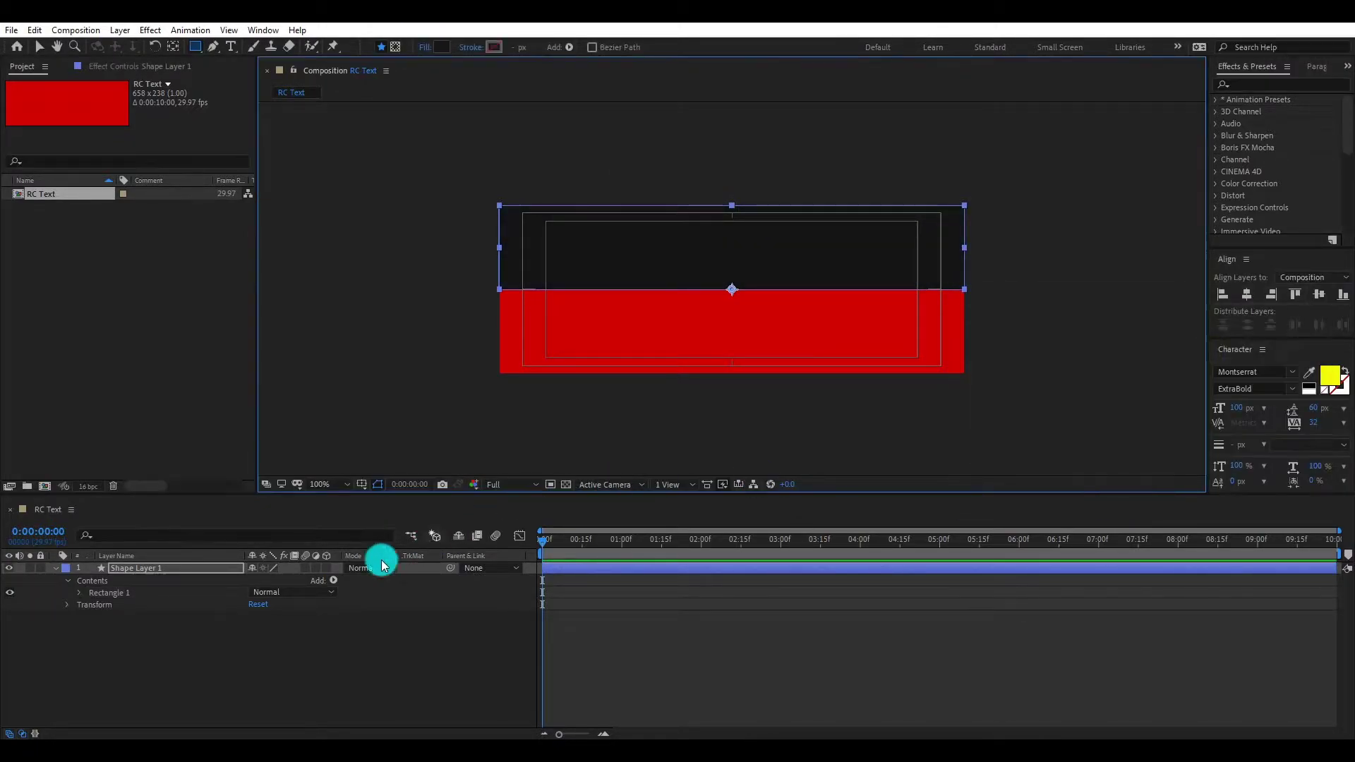
pyautogui.click(248, 641)
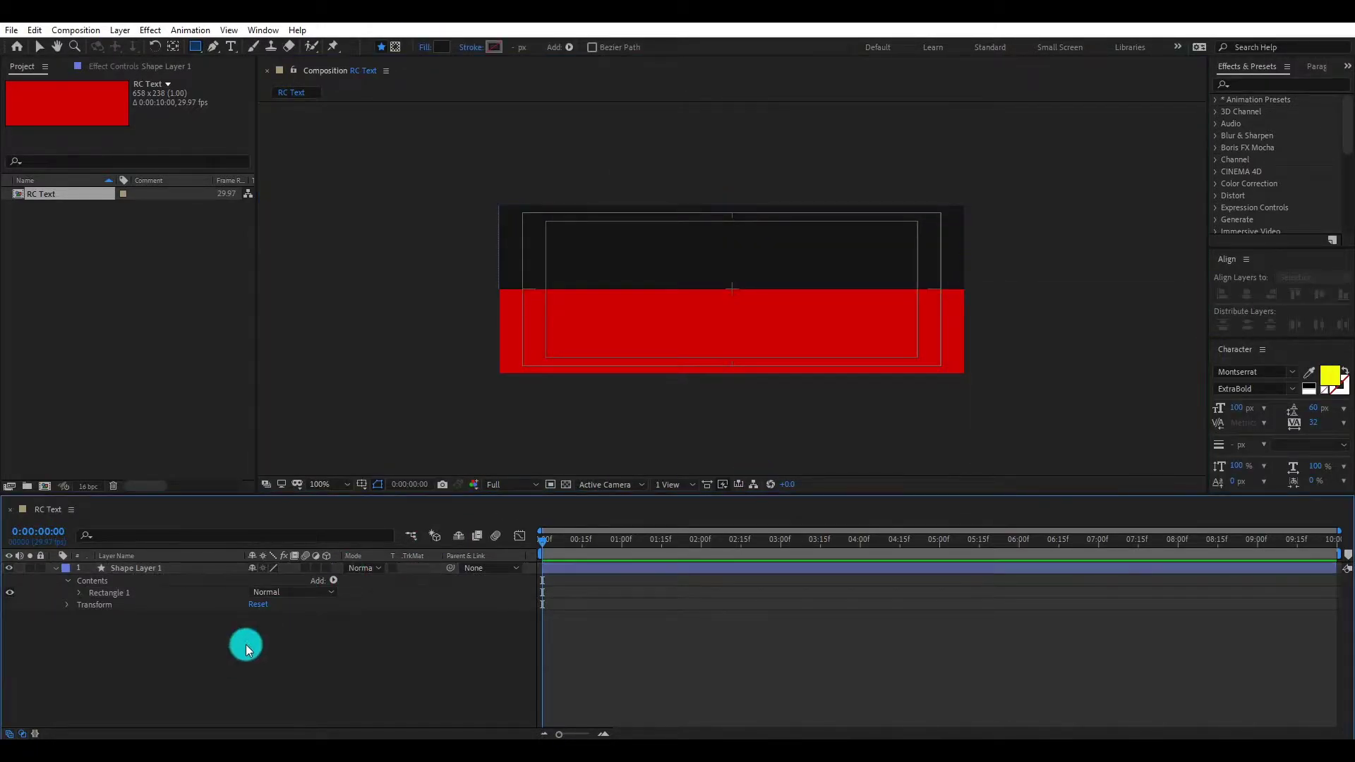
# Step: Add yellow 'royalz' text and centre it horizontally and vertically on the dark bar
pyautogui.click(230, 50)
pyautogui.click(569, 260)
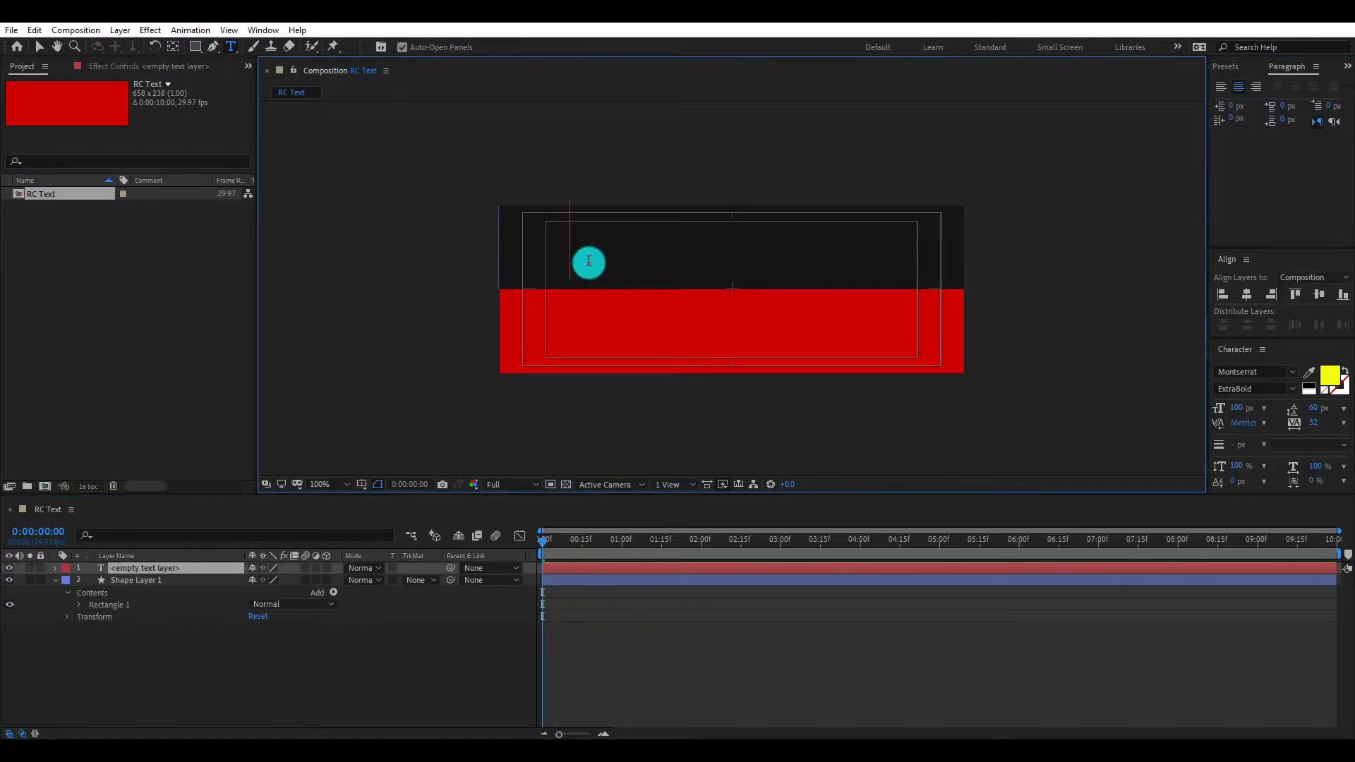
pyautogui.write('royalz')
pyautogui.click(38, 48)
pyautogui.moveTo(642, 266); pyautogui.dragTo(780, 266)
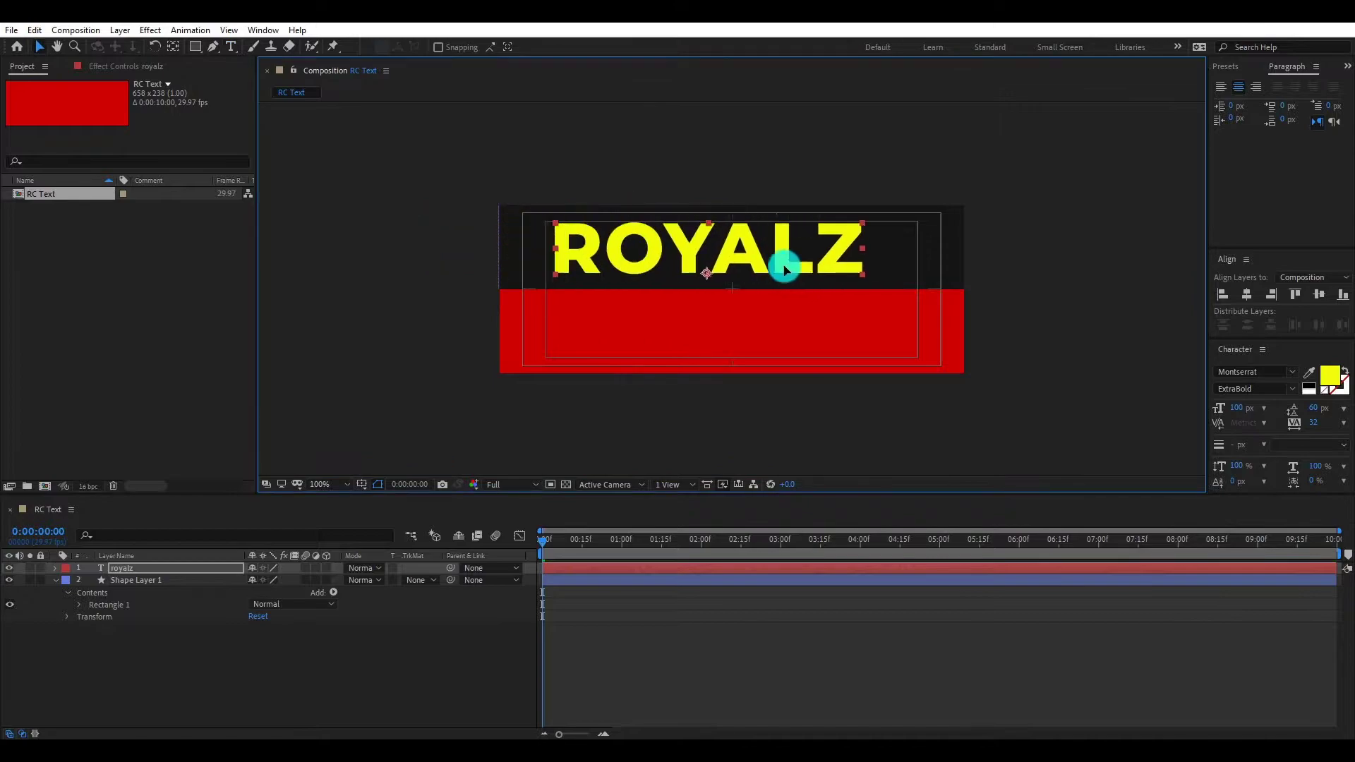
pyautogui.click(1246, 294)
pyautogui.click(1317, 297)
pyautogui.hotkey('ctrl', 'a')
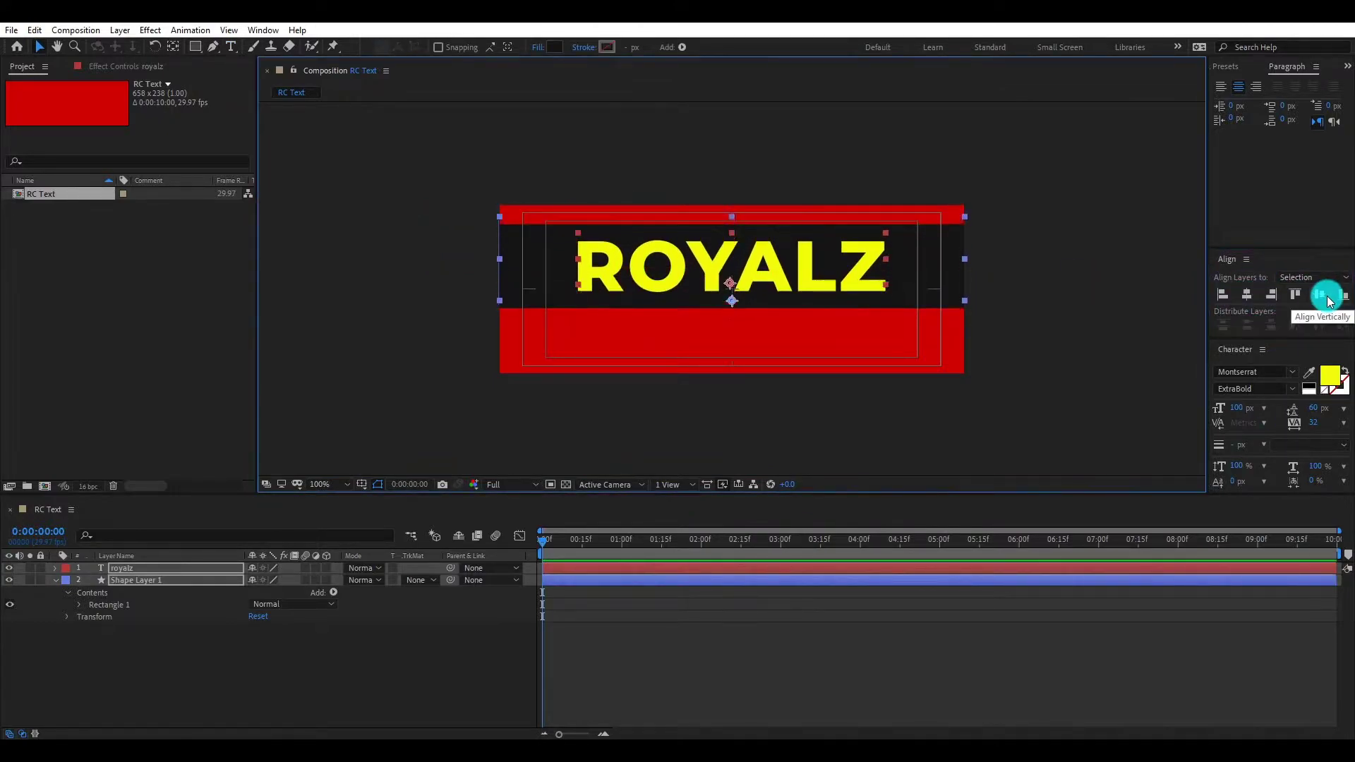
pyautogui.click(1329, 299)
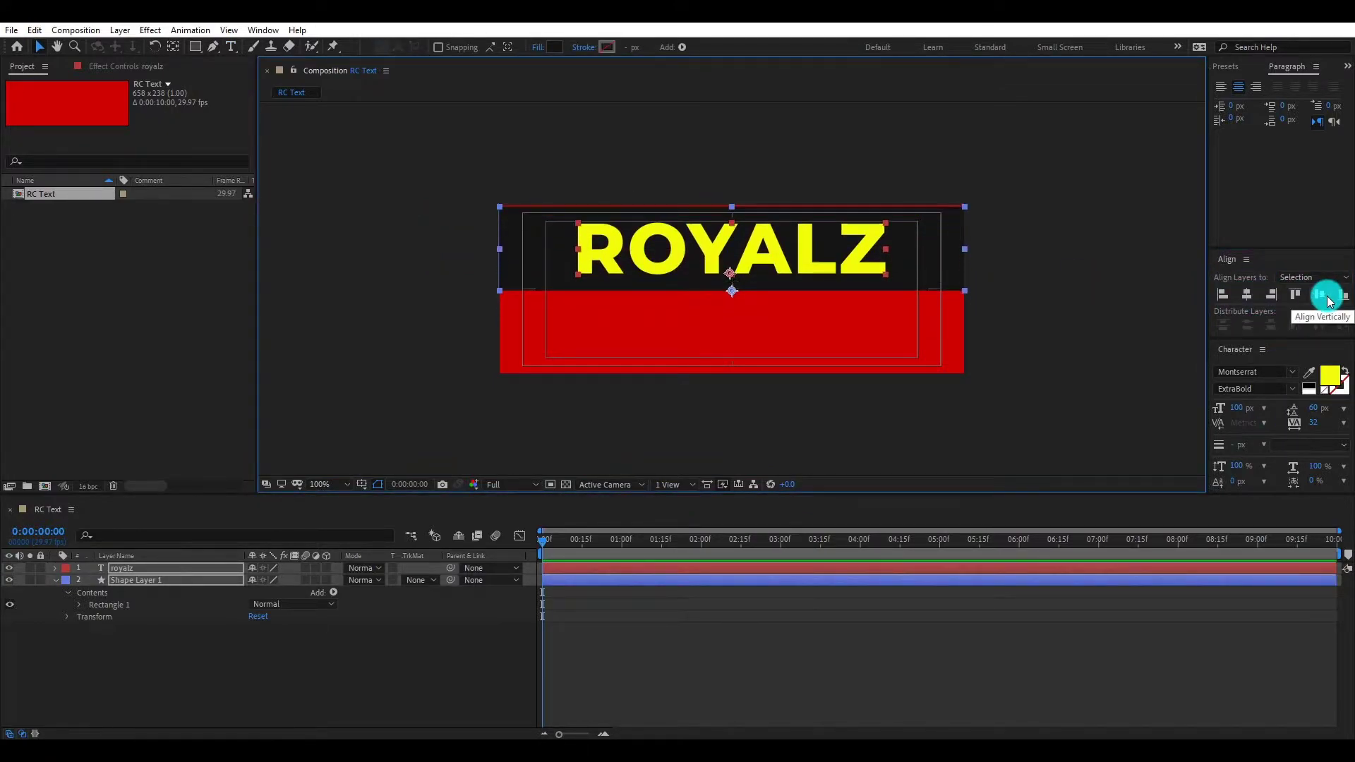
# Step: Draw a lower-half rectangle bar filled with yellow sampled from the ROYALZ text
pyautogui.click(190, 647)
pyautogui.click(135, 576)
pyautogui.click(182, 619)
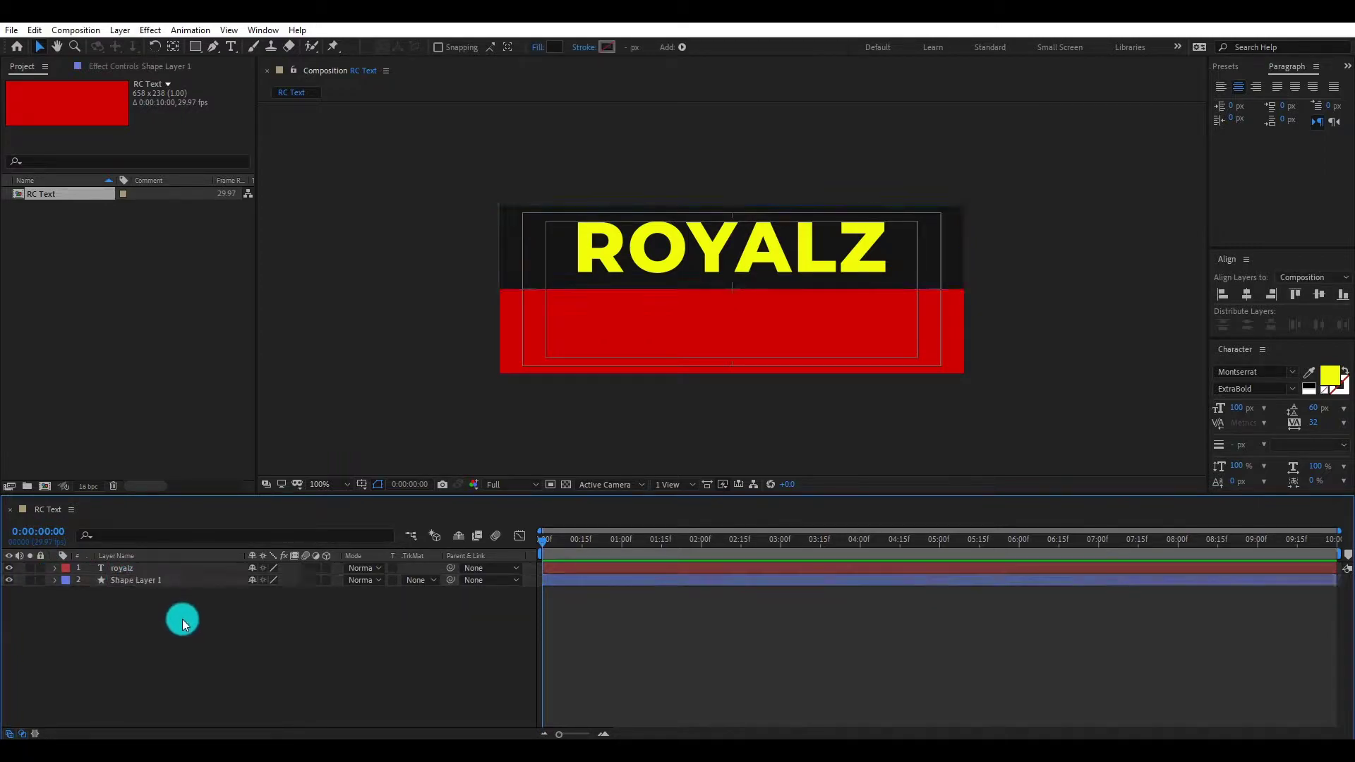
pyautogui.click(197, 48)
pyautogui.moveTo(498, 291); pyautogui.dragTo(963, 378)
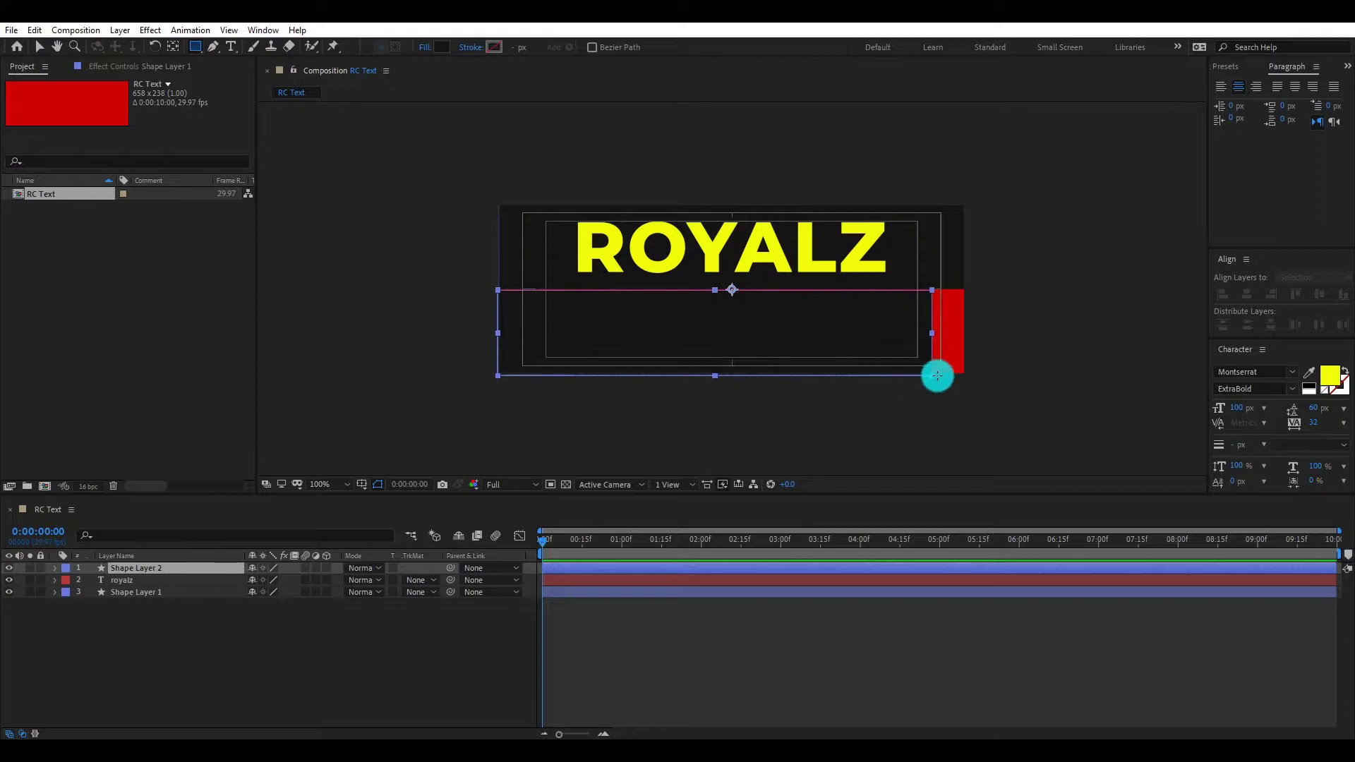
pyautogui.click(442, 47)
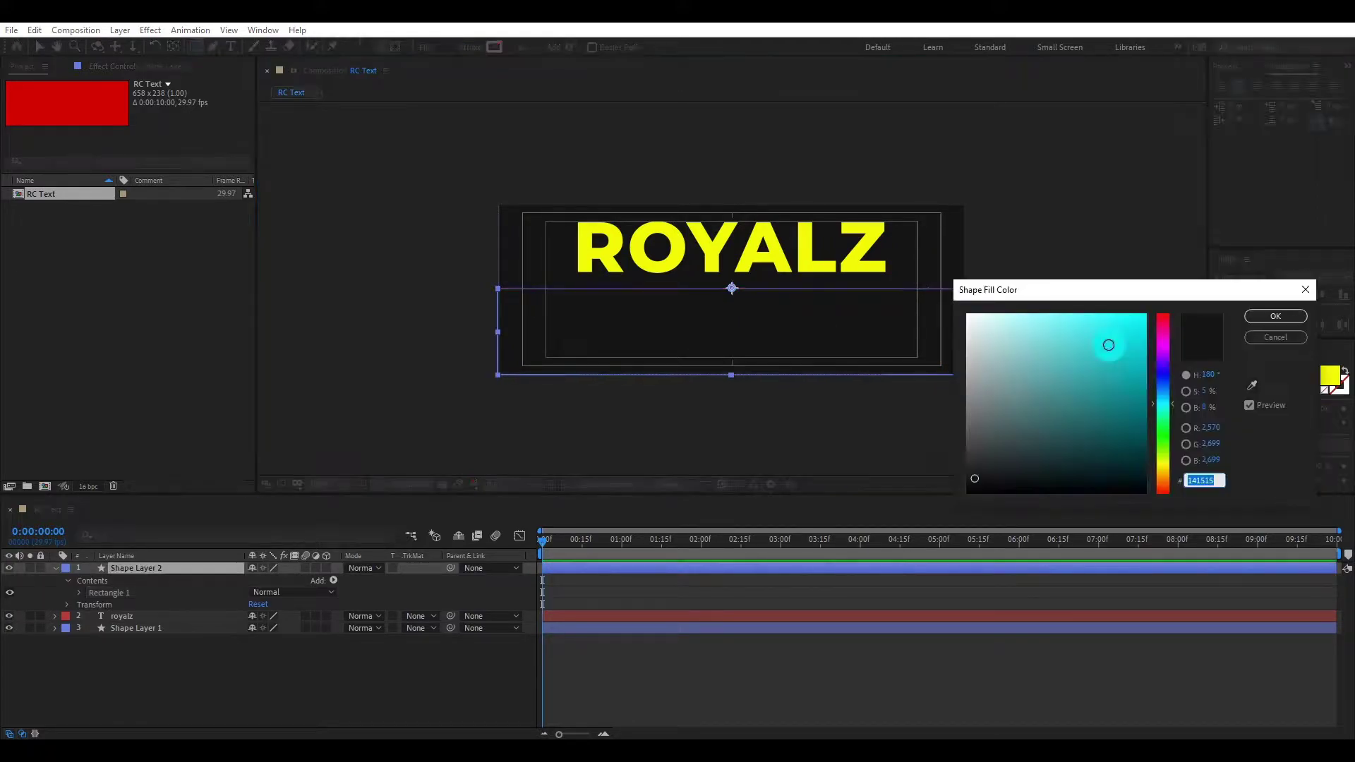
pyautogui.click(1246, 387)
pyautogui.click(811, 247)
pyautogui.click(1276, 316)
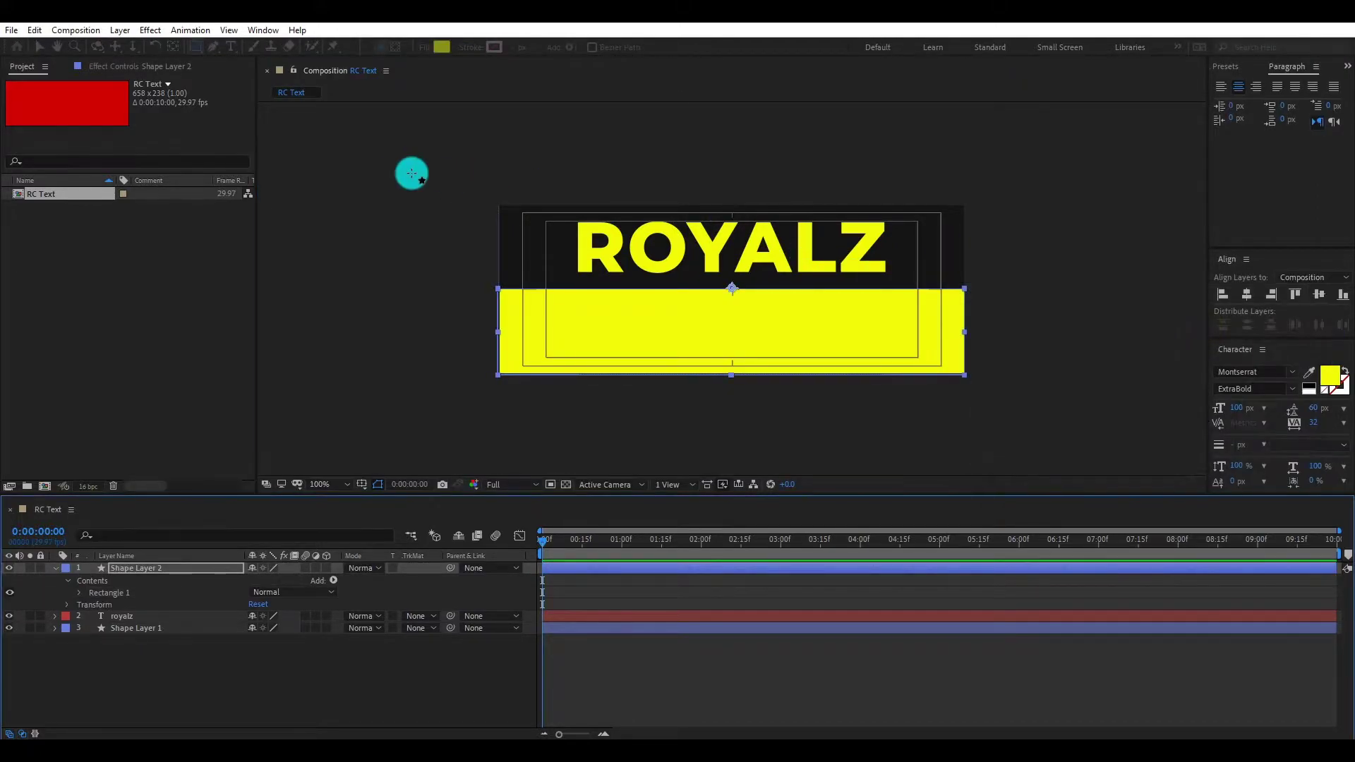
# Step: Add black 'Creation' text and centre it horizontally and vertically on the yellow bar
pyautogui.click(230, 46)
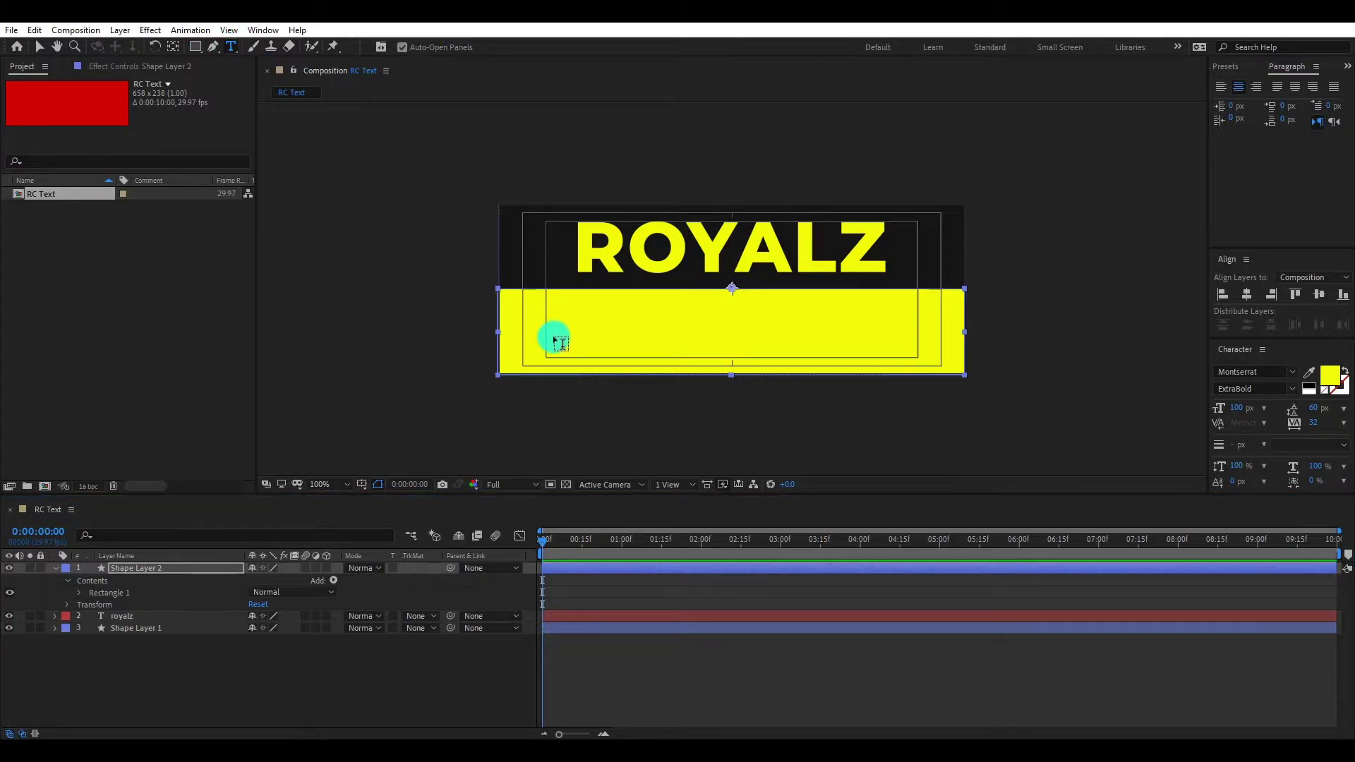
pyautogui.click(557, 343)
pyautogui.write('Creation')
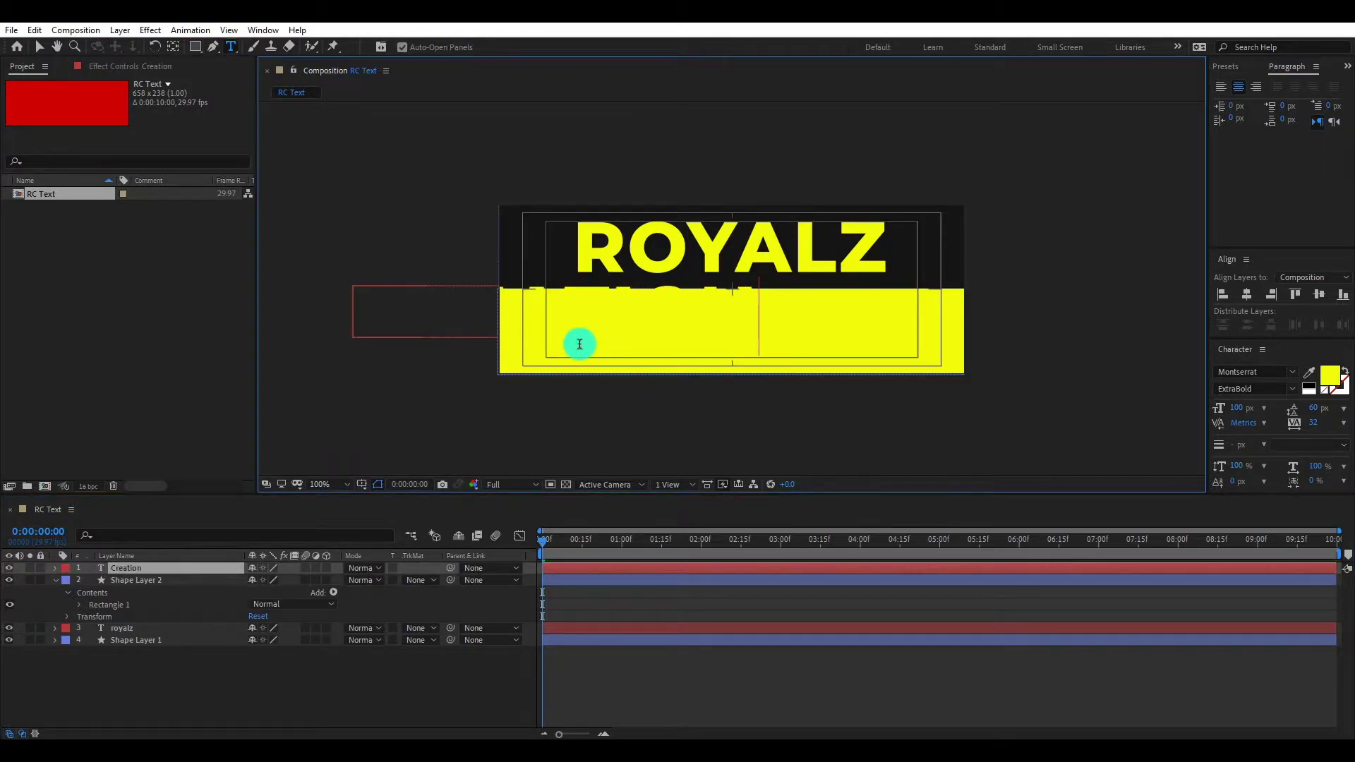
pyautogui.press('Escape')
pyautogui.press('v')
pyautogui.moveTo(582, 278); pyautogui.dragTo(765, 311)
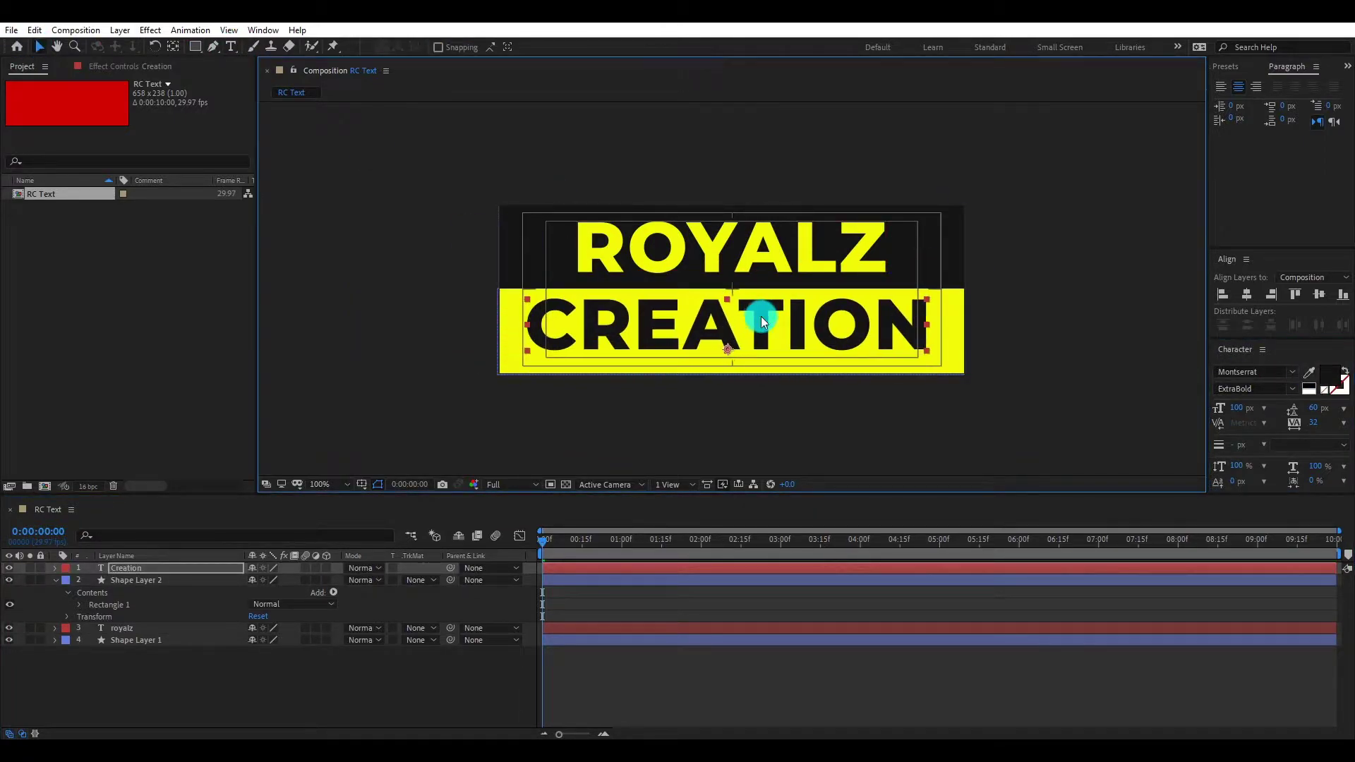
pyautogui.click(1285, 300)
pyautogui.click(1315, 296)
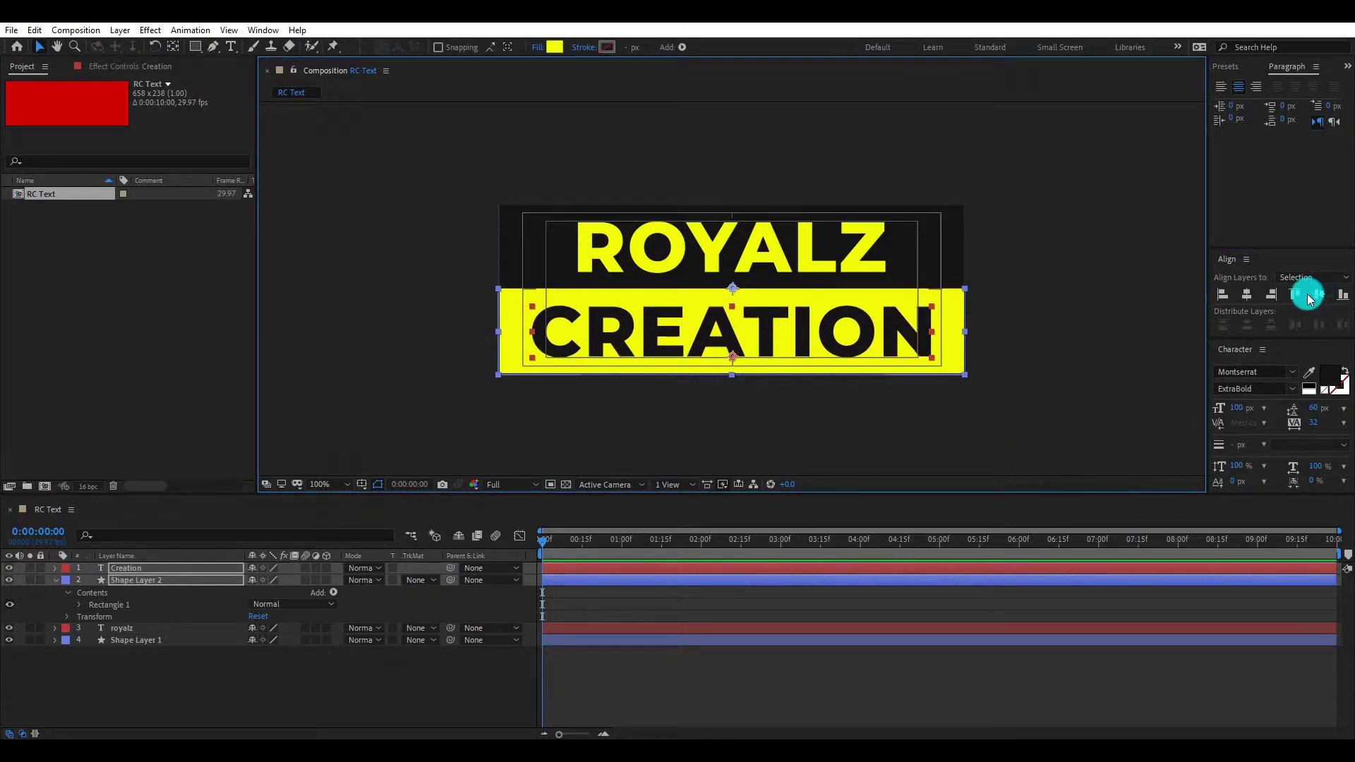
pyautogui.click(302, 684)
# Step: Create a tall red 657×1182 composition named 'Text' and fit it in view
pyautogui.rightClick(67, 276)
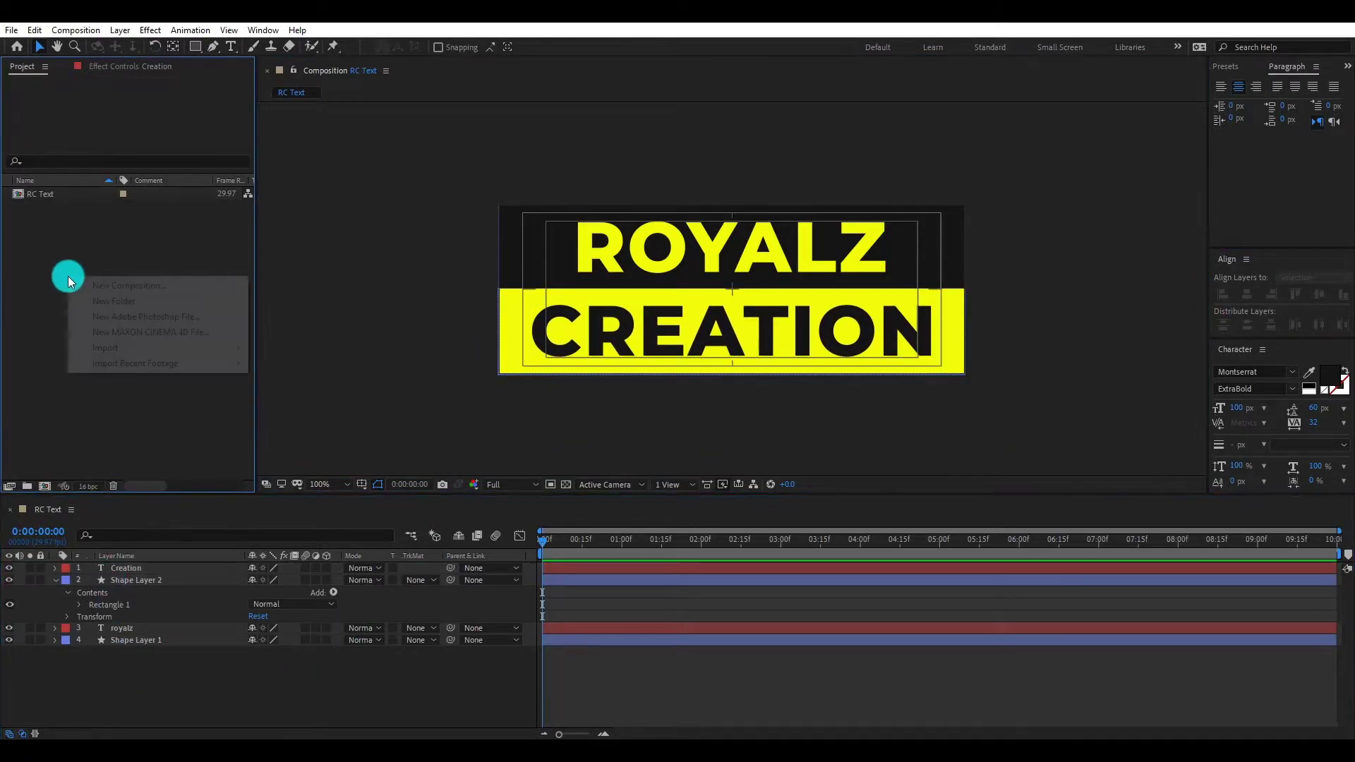
pyautogui.click(115, 289)
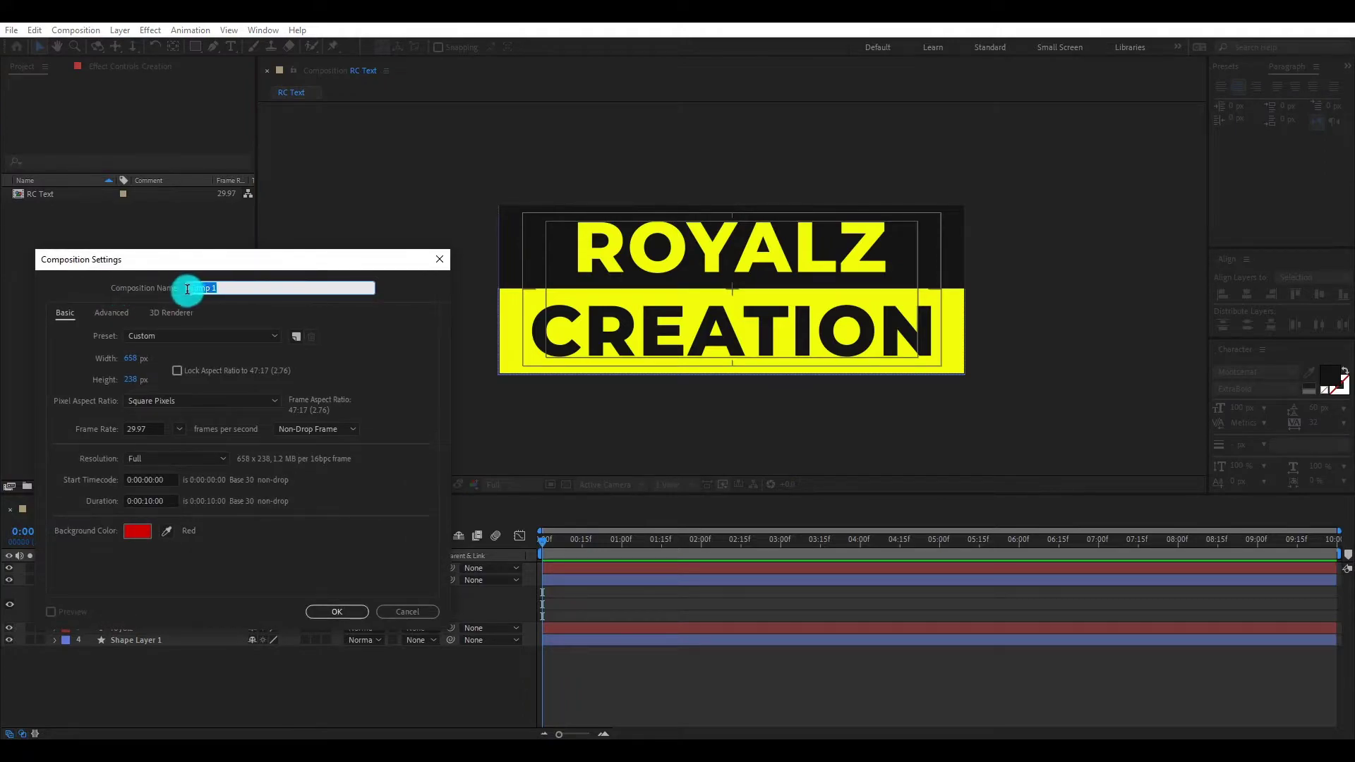
pyautogui.write('Text')
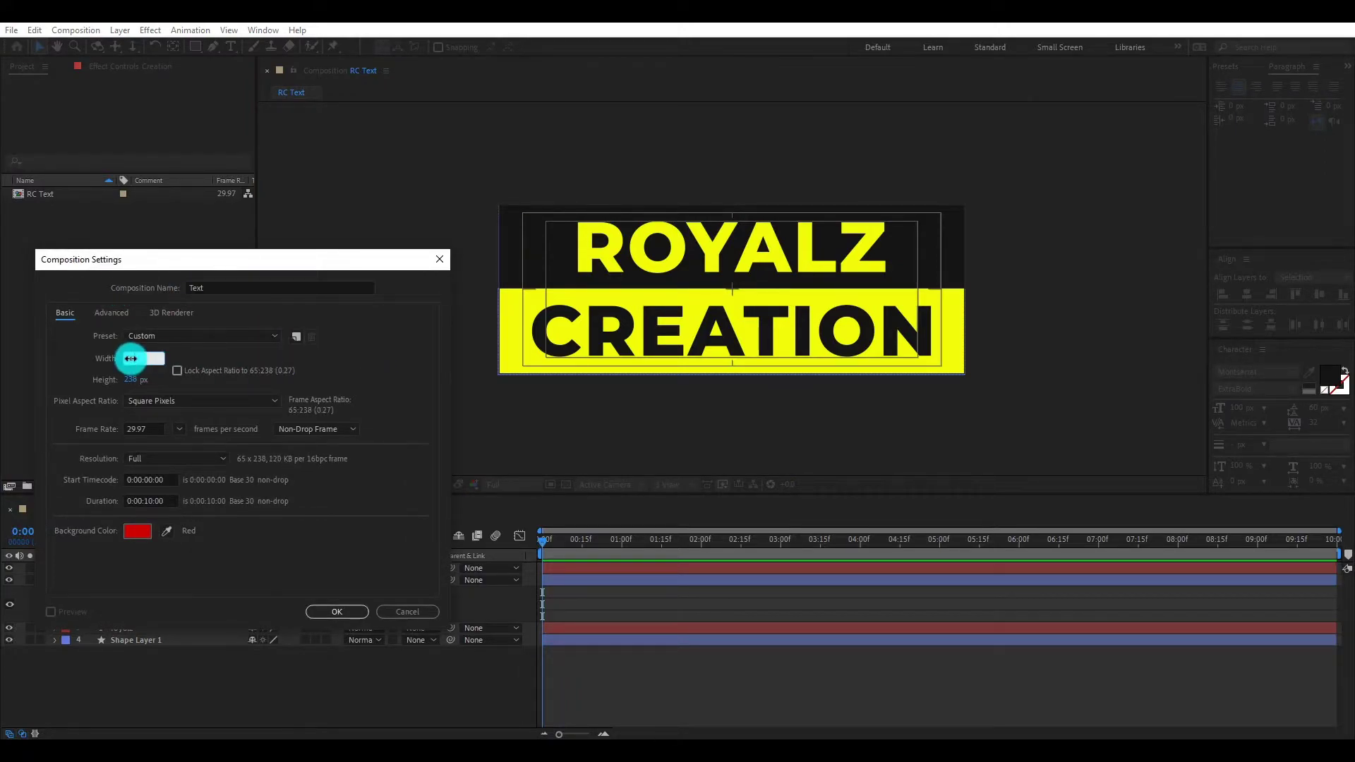
pyautogui.press('Tab')
pyautogui.write('7')
pyautogui.click(126, 382)
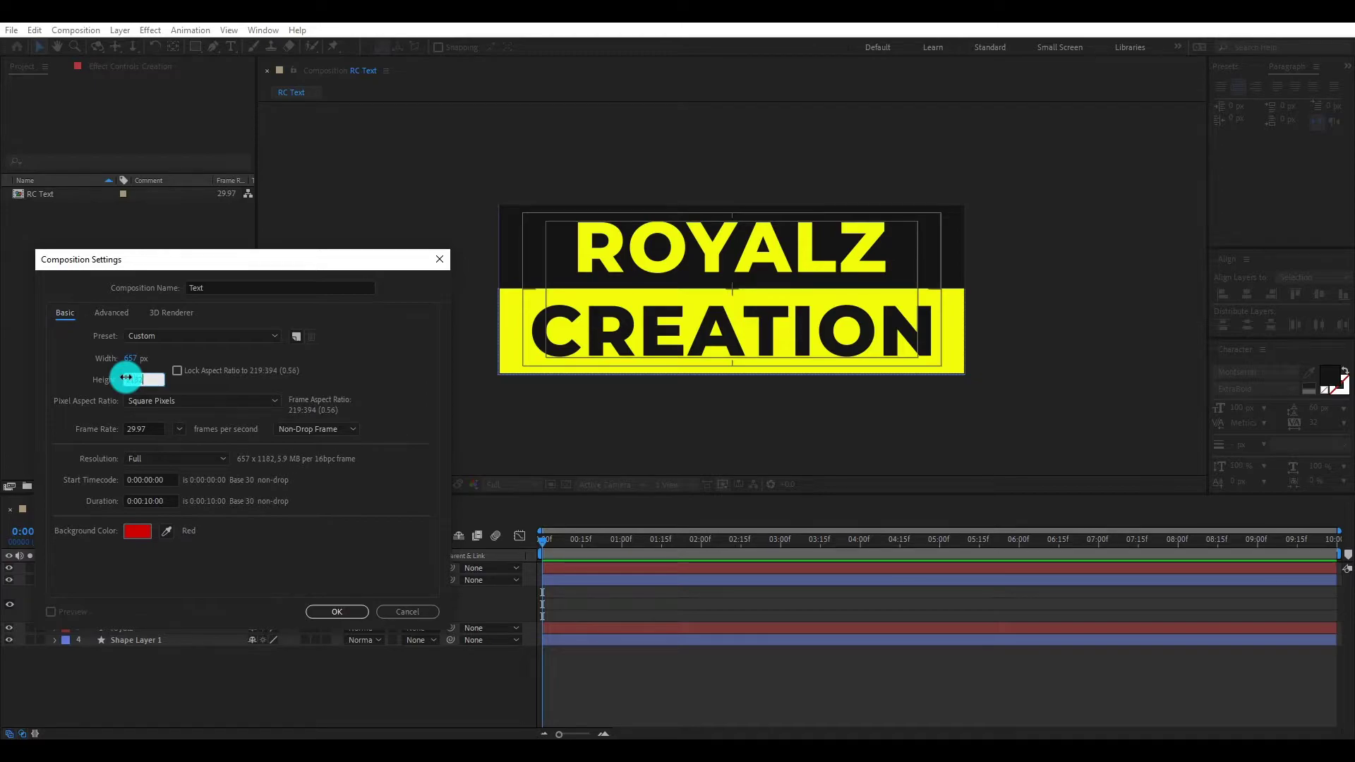
pyautogui.write('1182')
pyautogui.click(340, 611)
pyautogui.click(336, 487)
pyautogui.click(344, 235)
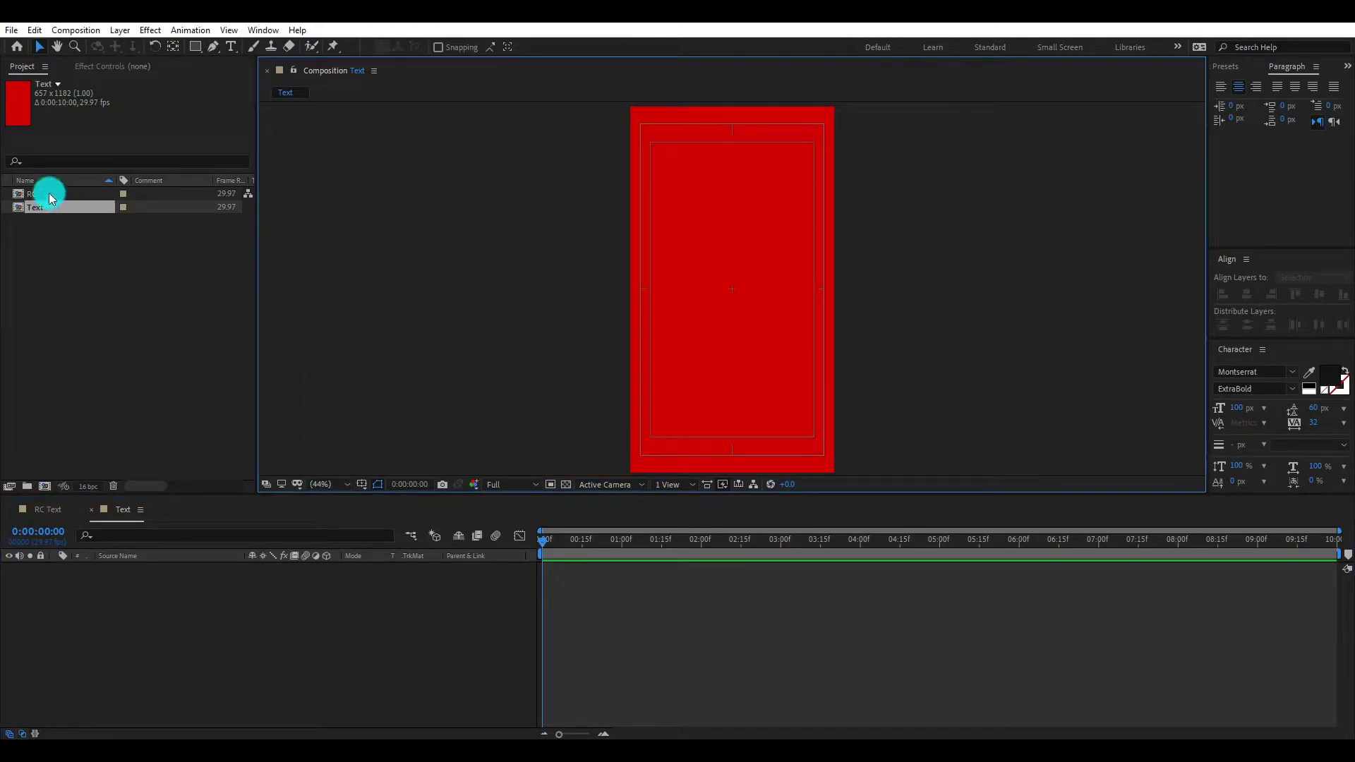
# Step: Nest RC Text into the Text composition and nudge the banner up to the top edge
pyautogui.moveTo(49, 197); pyautogui.dragTo(196, 635)
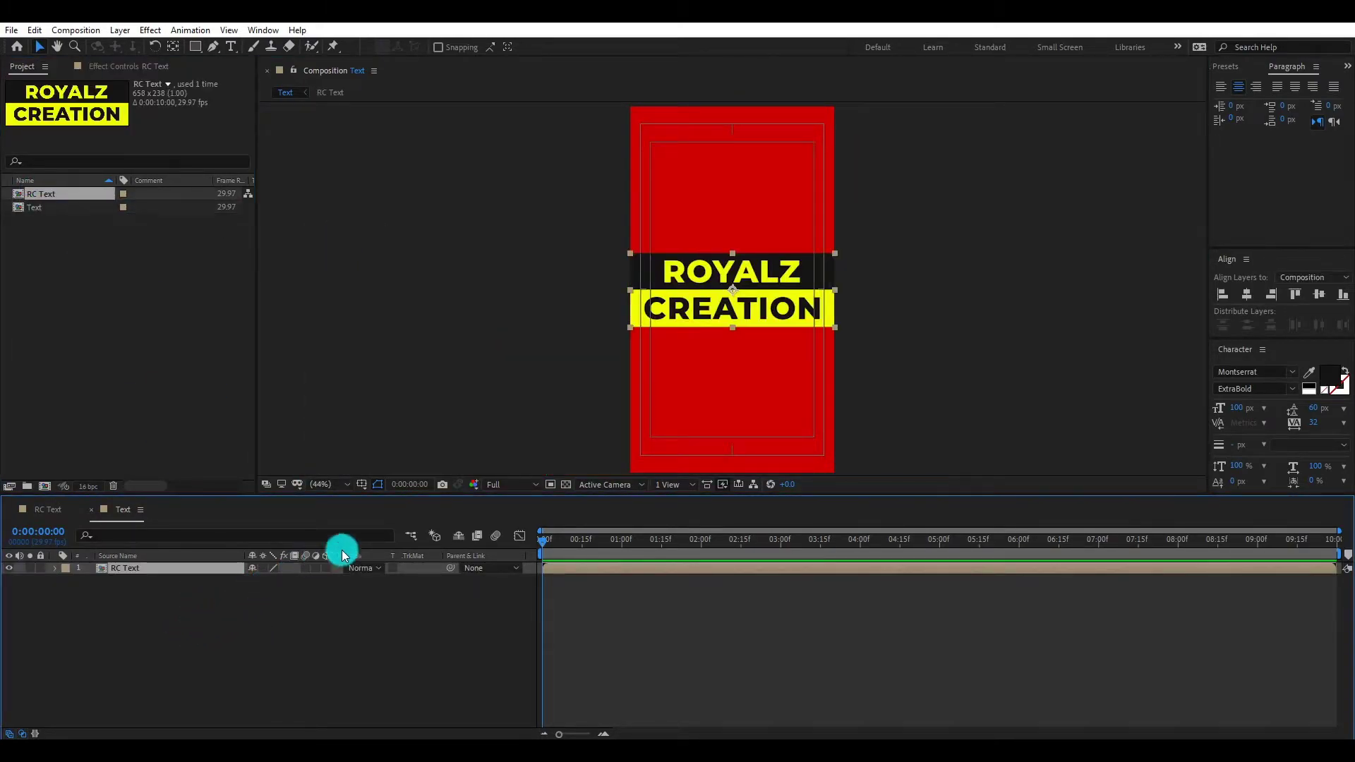
pyautogui.hotkey('shift', 'Up')
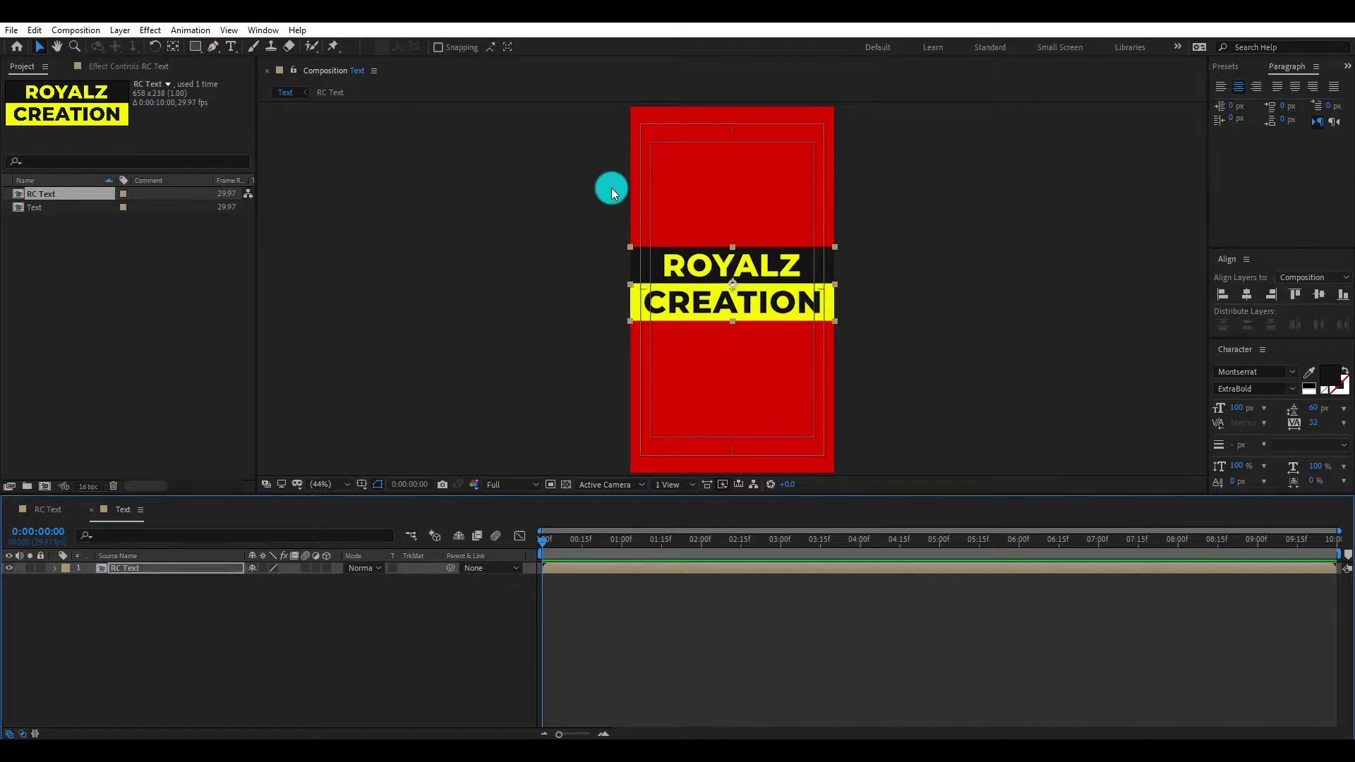
pyautogui.hotkey('shift', 'Up')
pyautogui.hotkey('shift', 'Up')
pyautogui.hotkey('shift', 'Up')
pyautogui.hotkey('shift', 'Up')
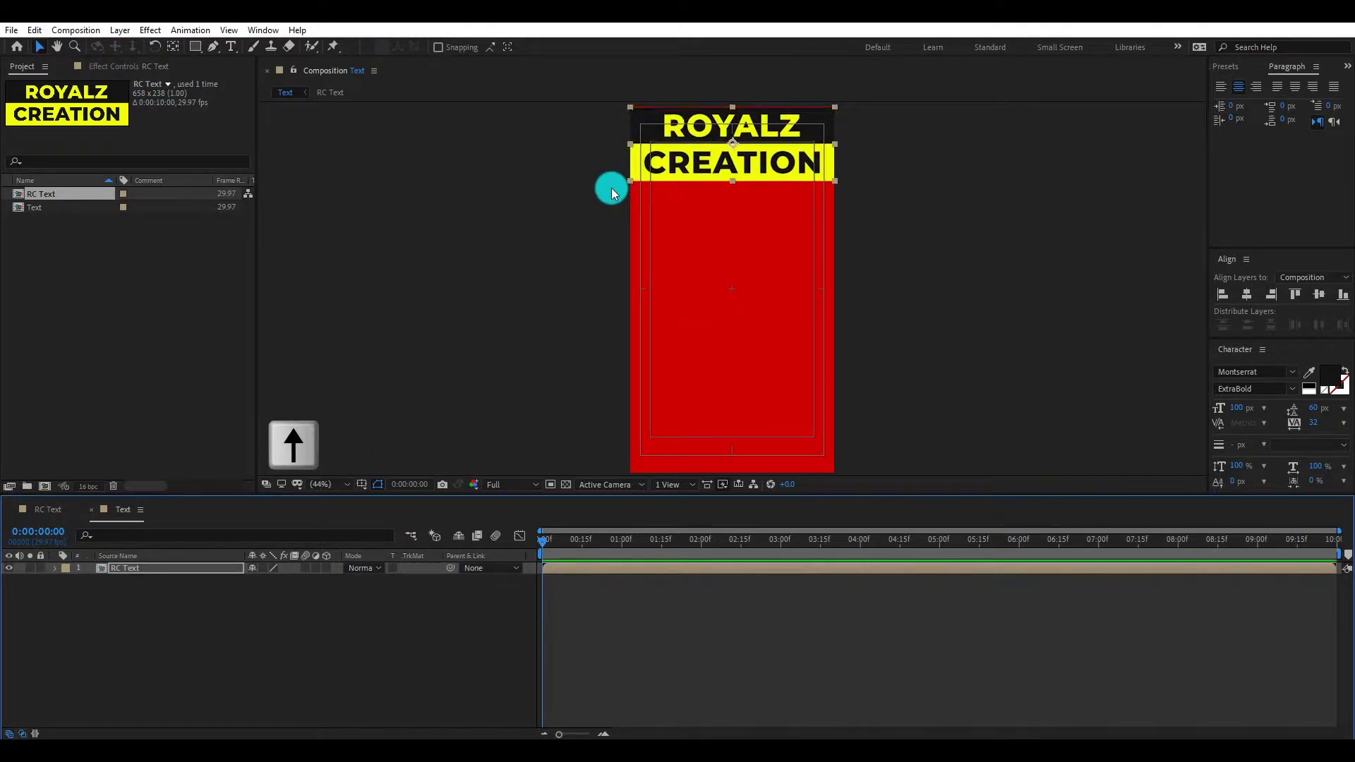
pyautogui.press('.')
# Step: Apply CC RepeTile to the banner and set Expand Down to about 943 to fill the comp
pyautogui.click(1239, 63)
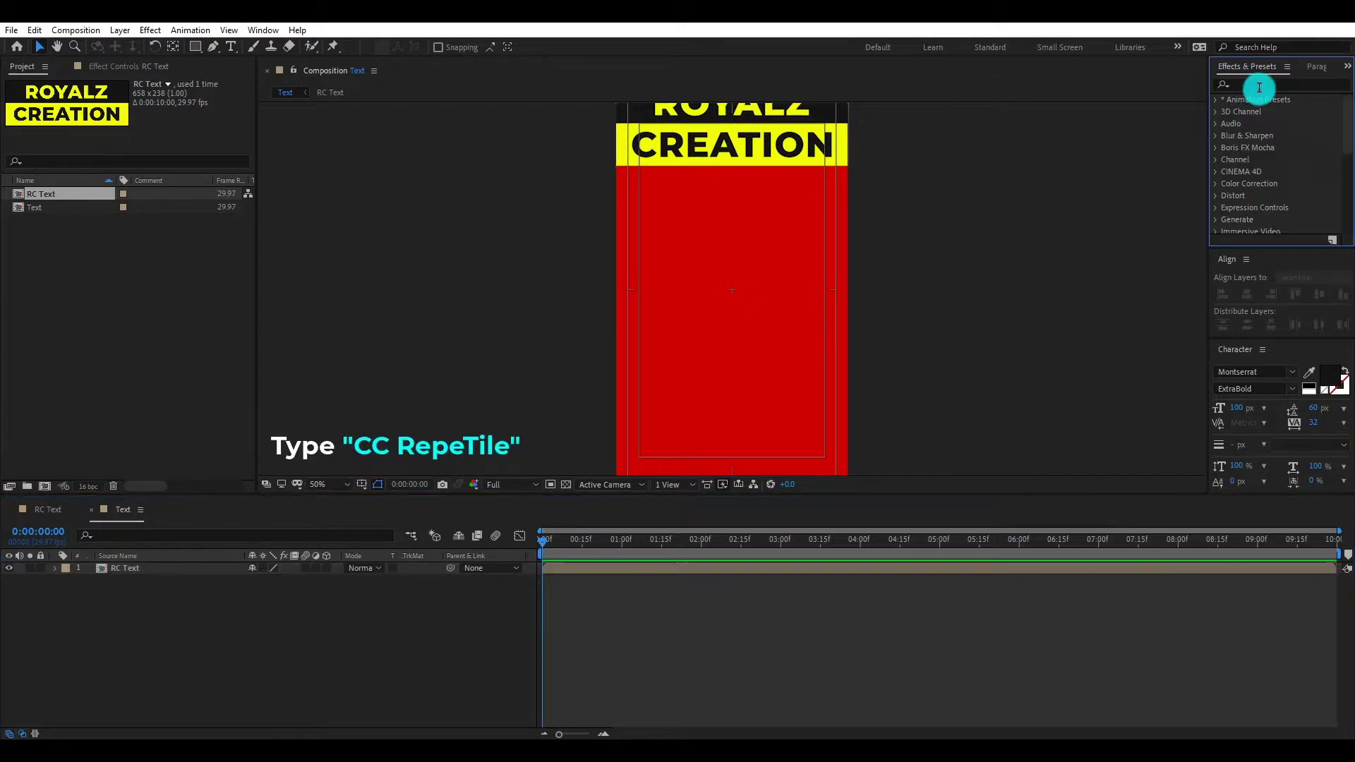
pyautogui.click(1258, 87)
pyautogui.write('tile')
pyautogui.moveTo(1267, 184); pyautogui.dragTo(134, 569)
pyautogui.click(317, 484)
pyautogui.click(354, 266)
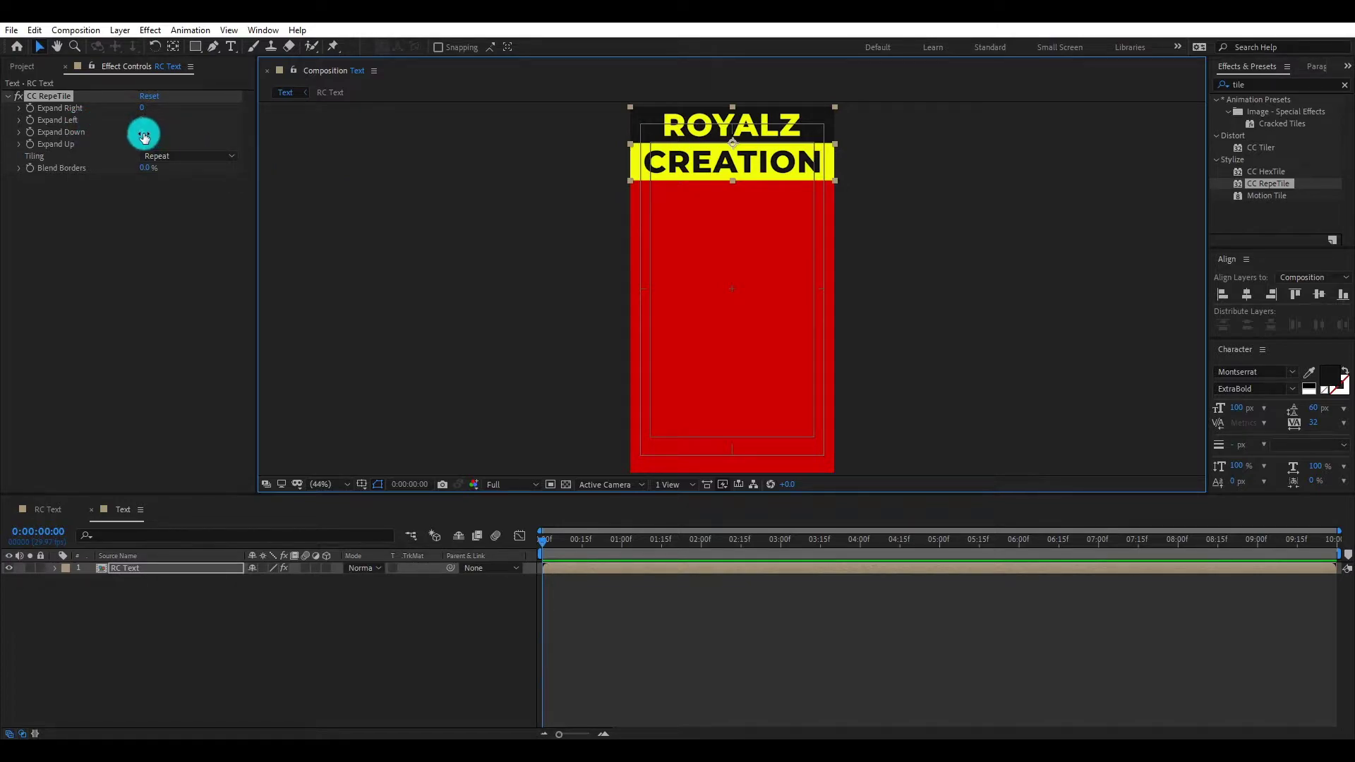
pyautogui.moveTo(144, 136); pyautogui.dragTo(865, 190)
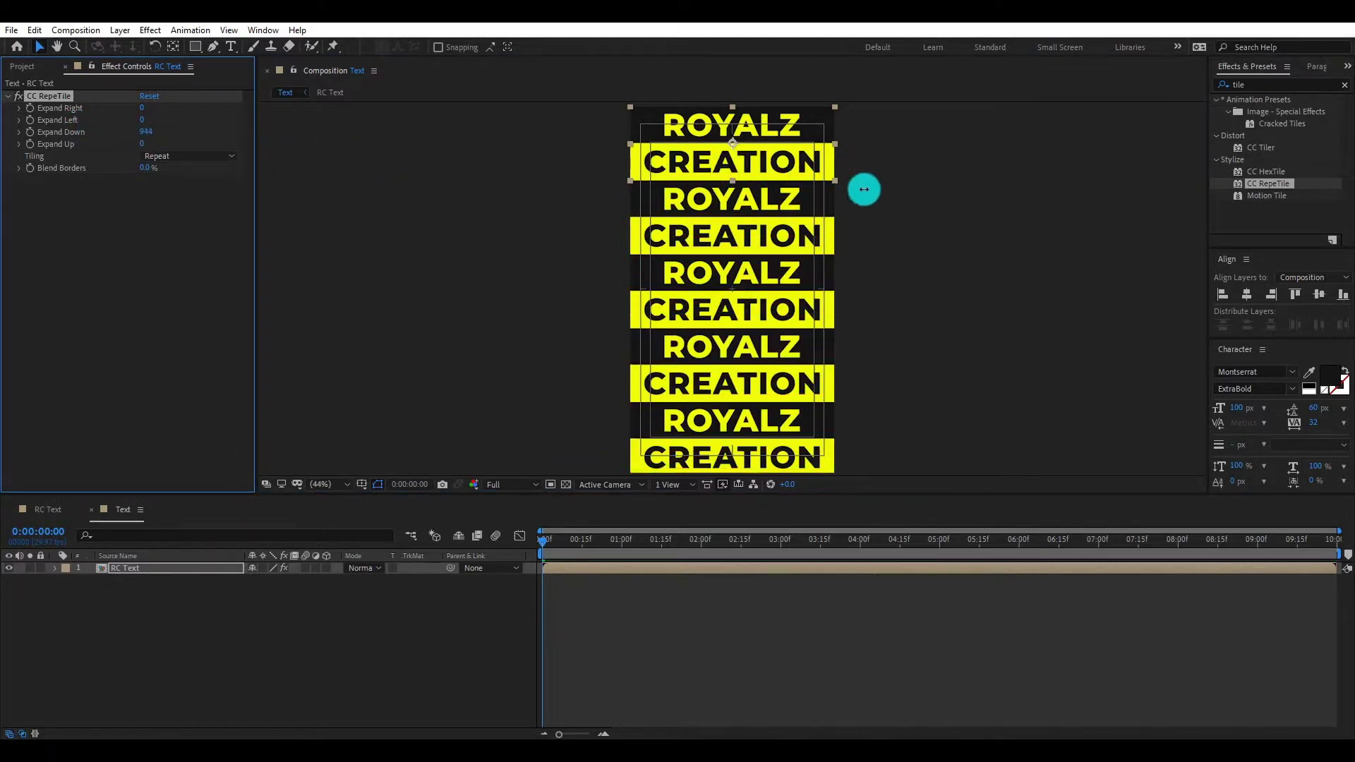
pyautogui.click(349, 635)
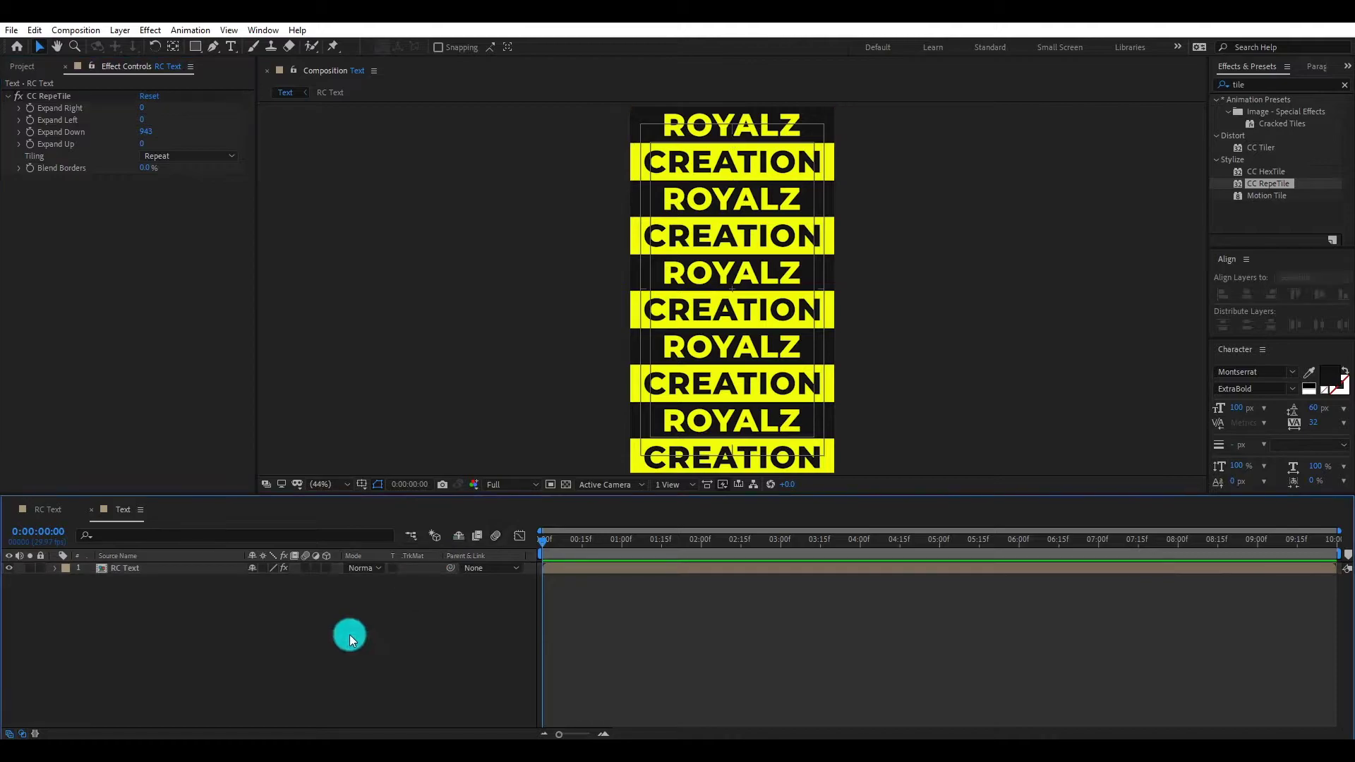
# Step: Create a new red 'Text 1' composition and nest the Text comp into it
pyautogui.click(29, 63)
pyautogui.rightClick(78, 298)
pyautogui.click(122, 307)
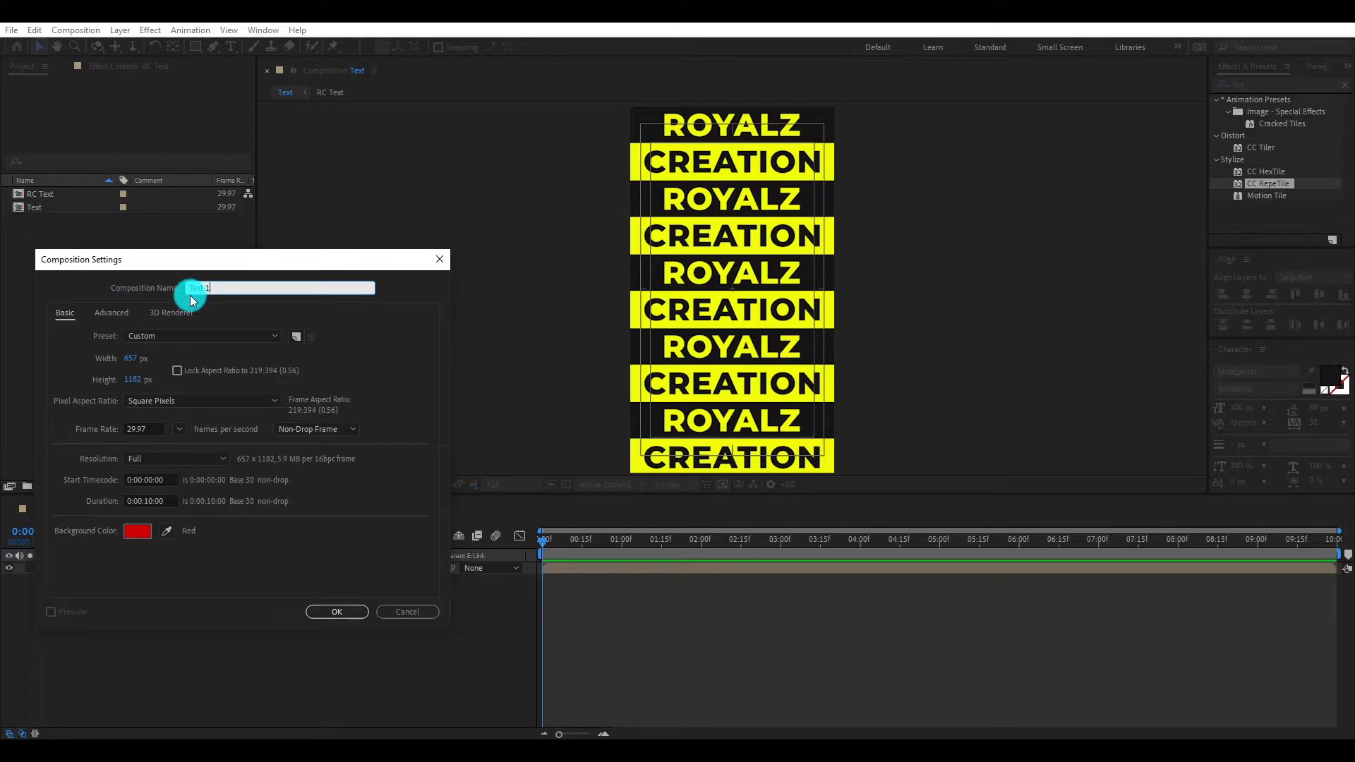
pyautogui.click(334, 610)
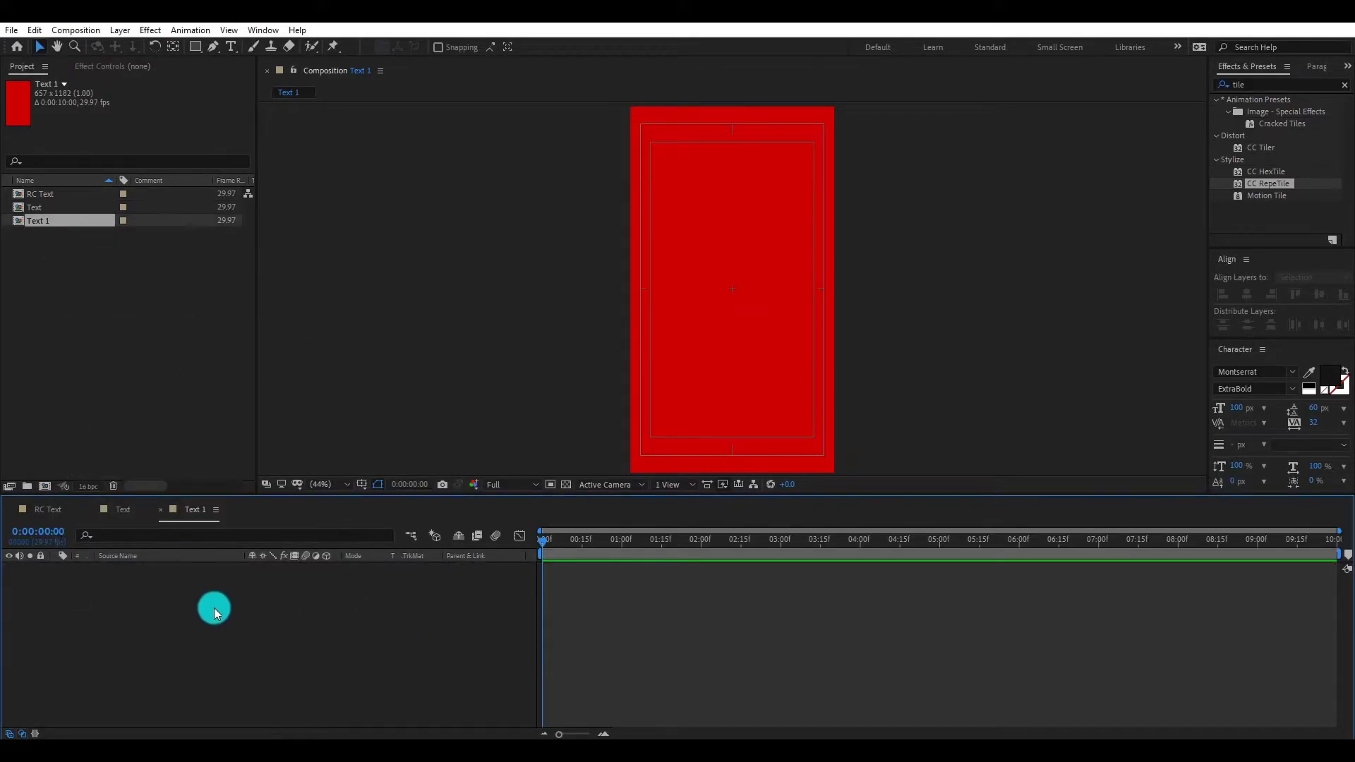
pyautogui.click(64, 209)
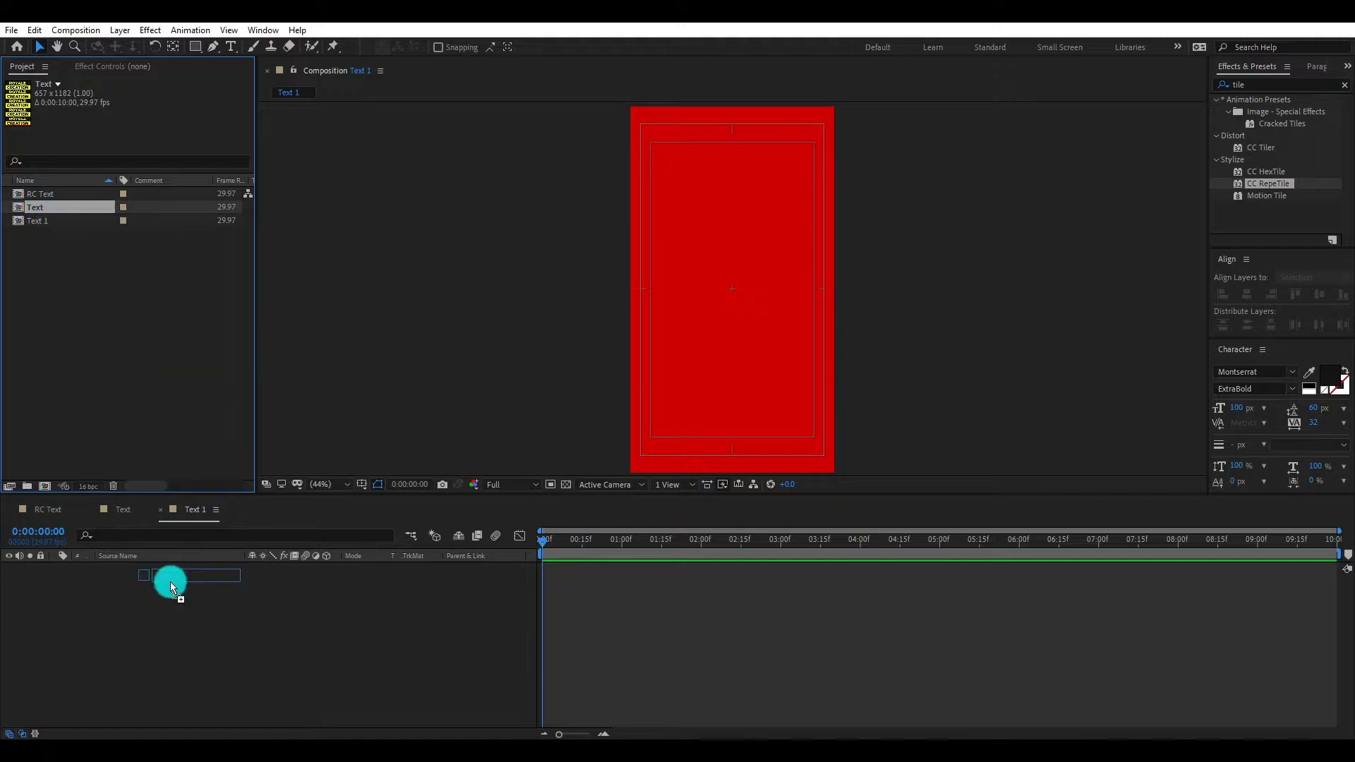
pyautogui.moveTo(50, 212); pyautogui.dragTo(164, 622)
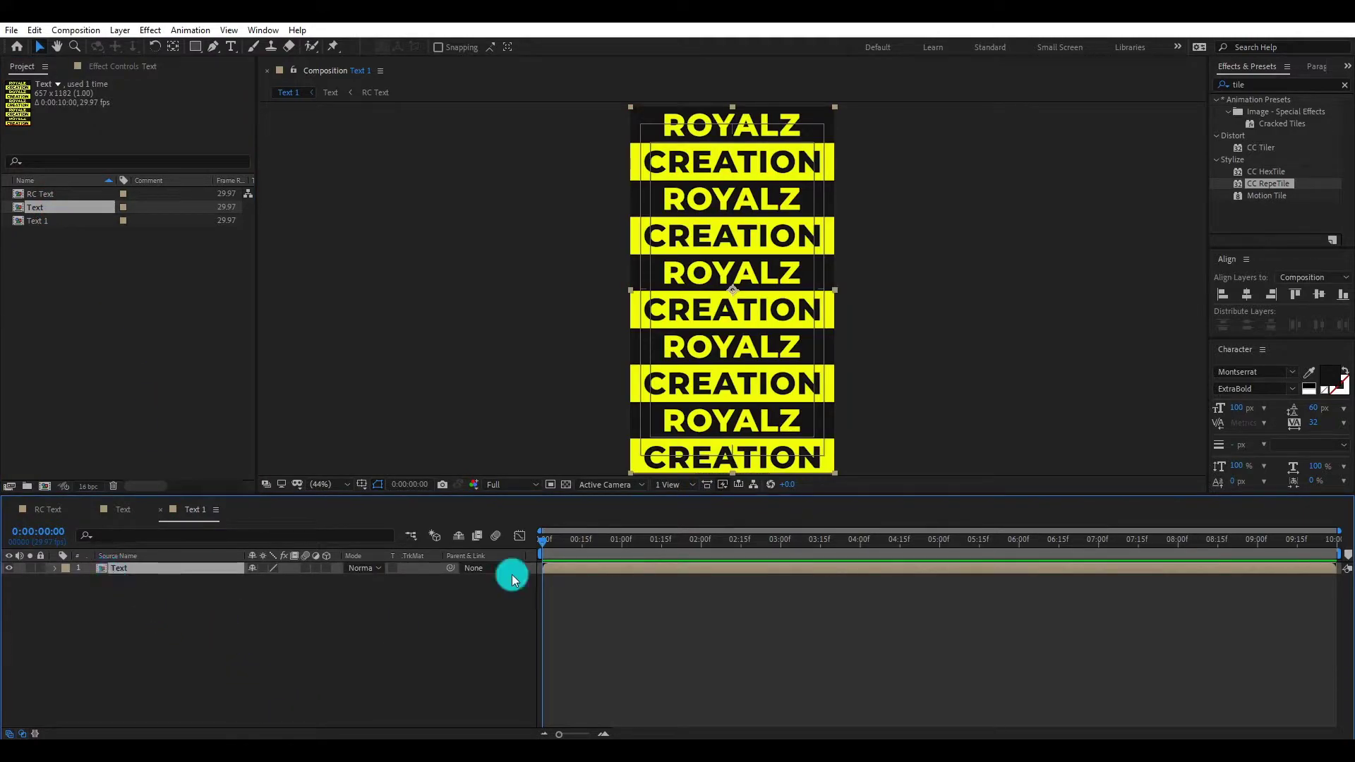
# Step: Apply Motion Tile and keyframe Tile Center from first to last frame so the banner scrolls vertically
pyautogui.click(1269, 85)
pyautogui.click(1226, 88)
pyautogui.write('MOtion')
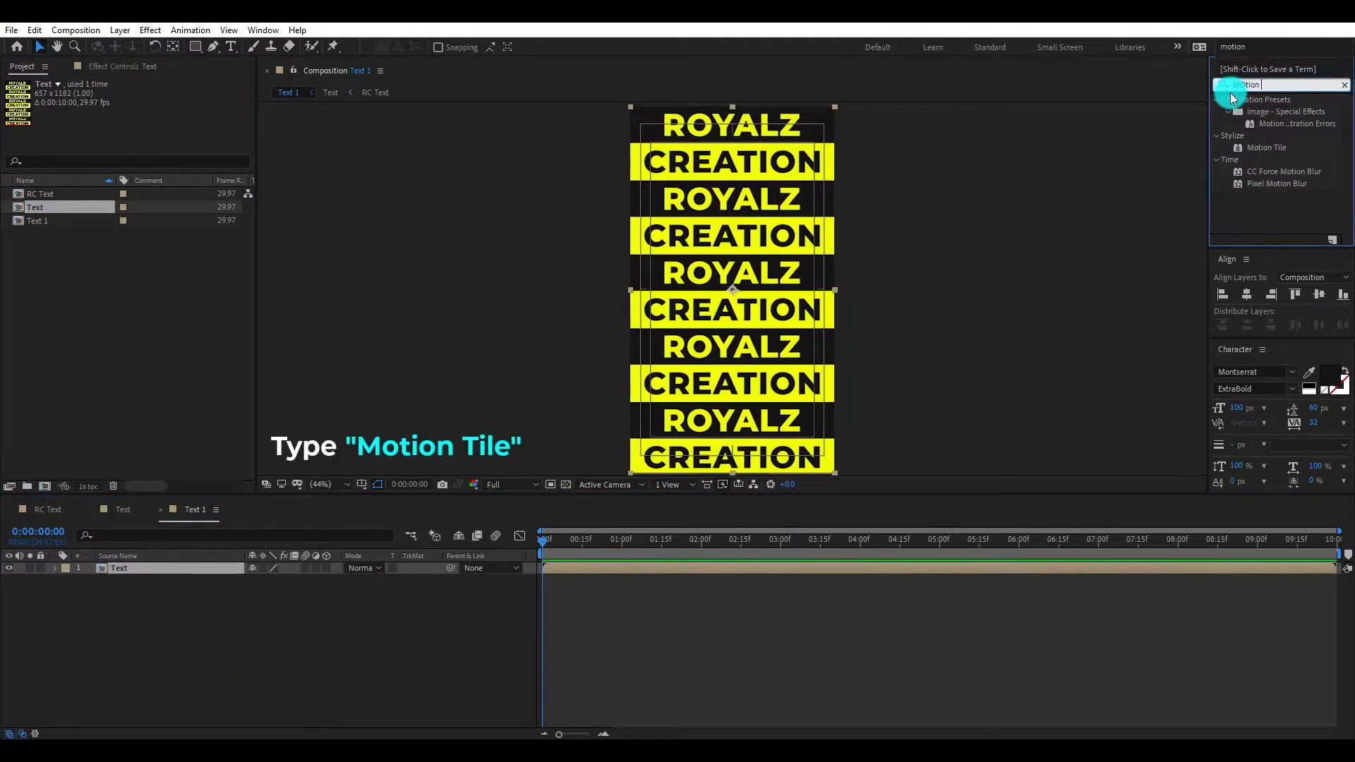
pyautogui.doubleClick(1270, 146)
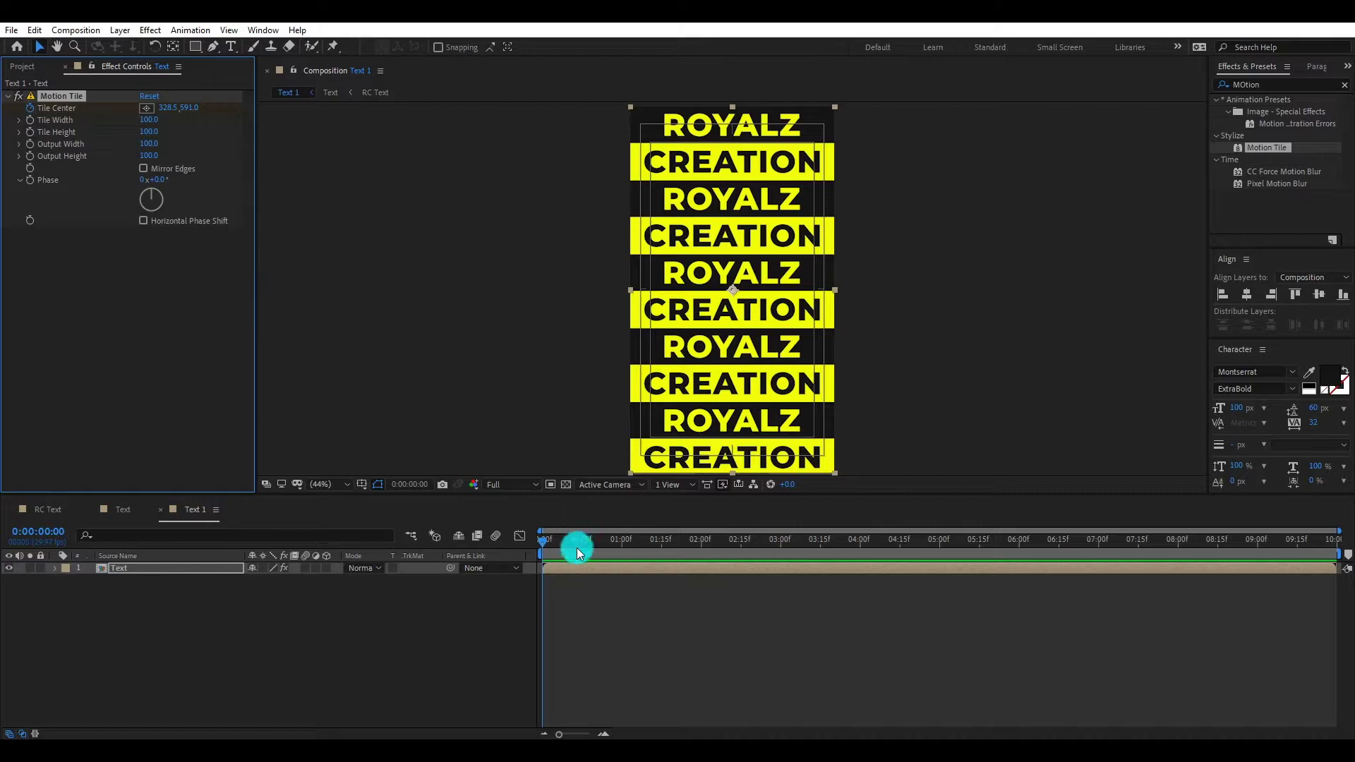
pyautogui.moveTo(578, 551); pyautogui.dragTo(1242, 590)
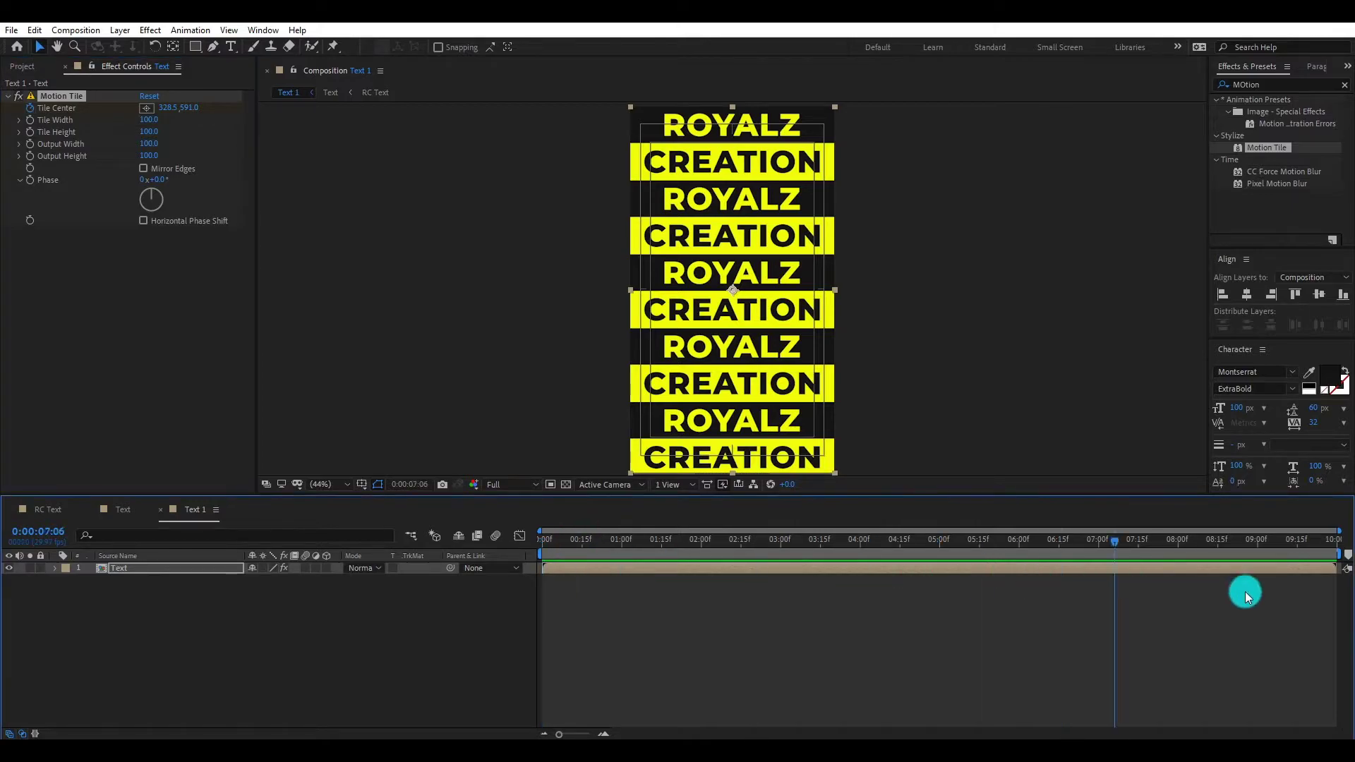
pyautogui.click(191, 110)
pyautogui.moveTo(191, 109); pyautogui.dragTo(178, 111)
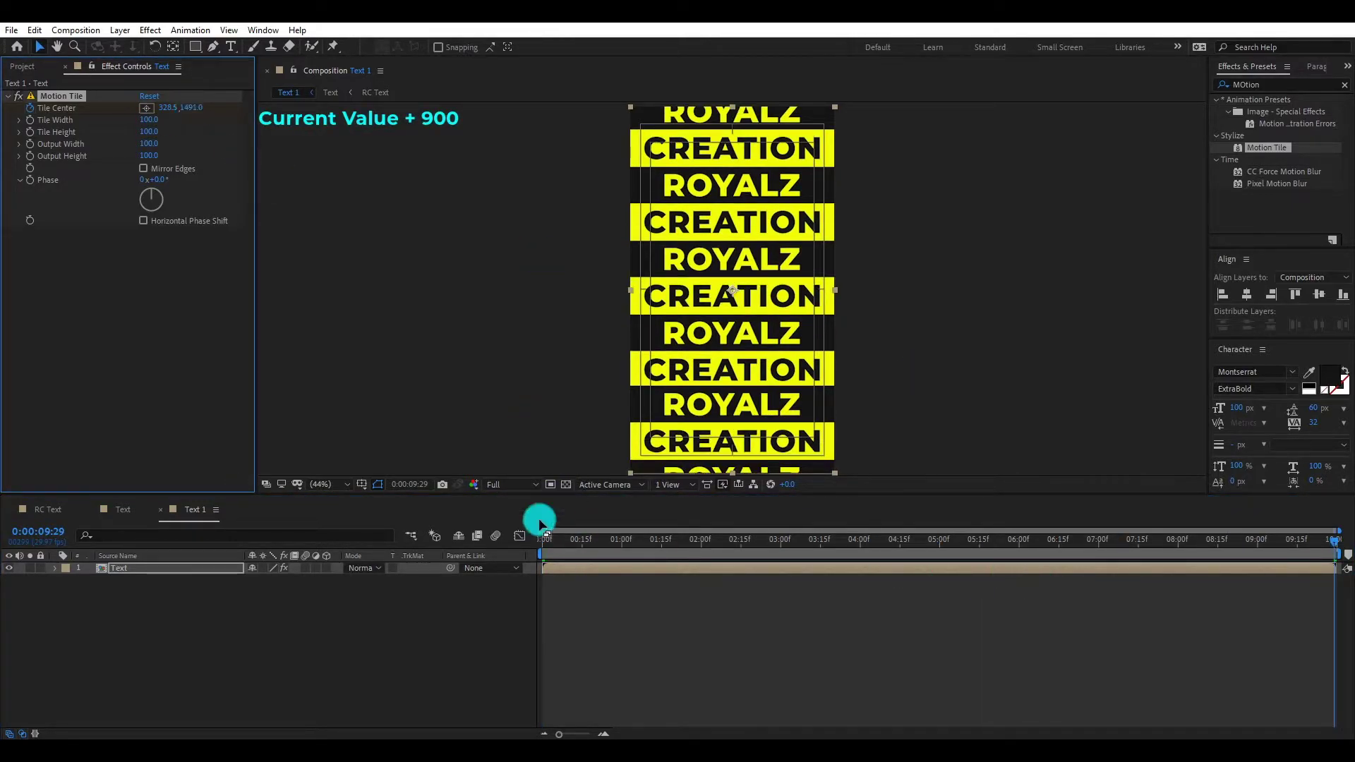
pyautogui.click(545, 541)
pyautogui.press('space')
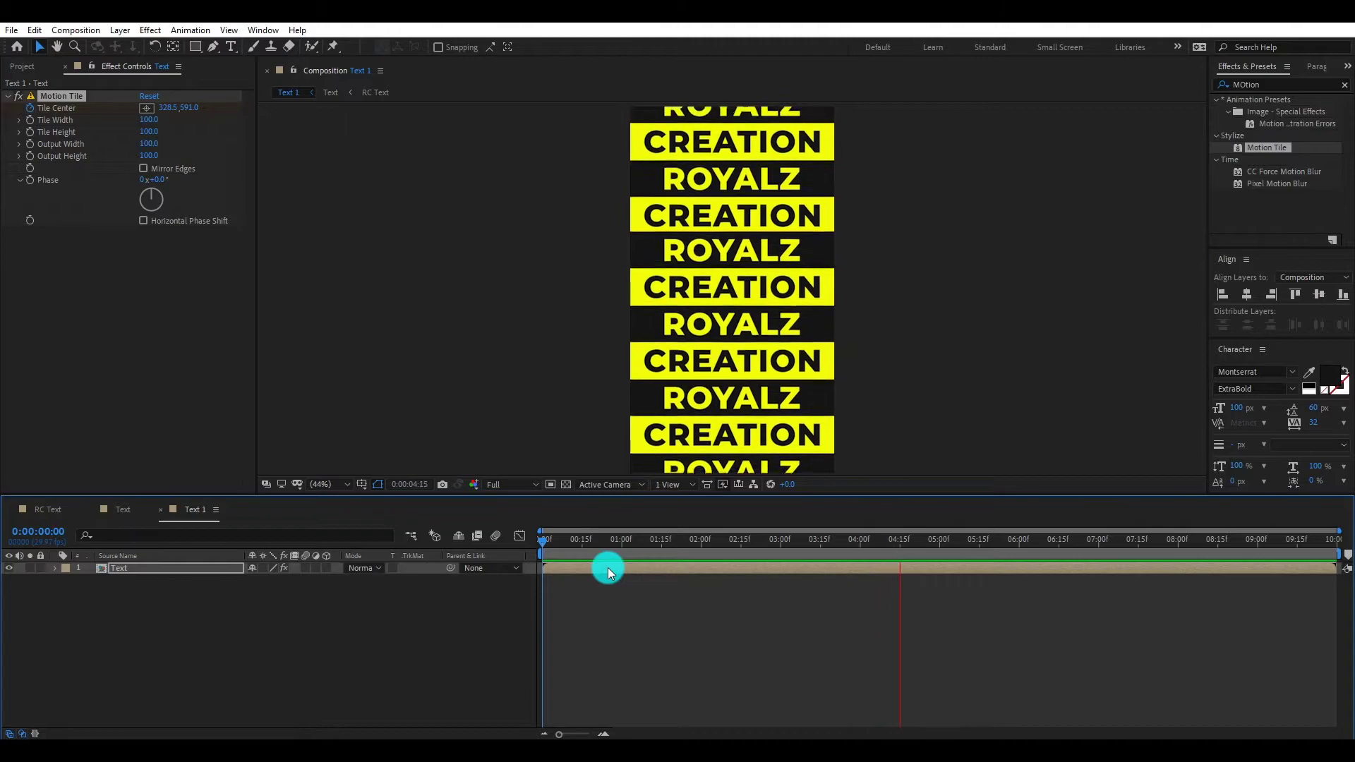
pyautogui.press('space')
# Step: Rename the scrolling composition to 'Text 2' in Composition Settings
pyautogui.click(399, 619)
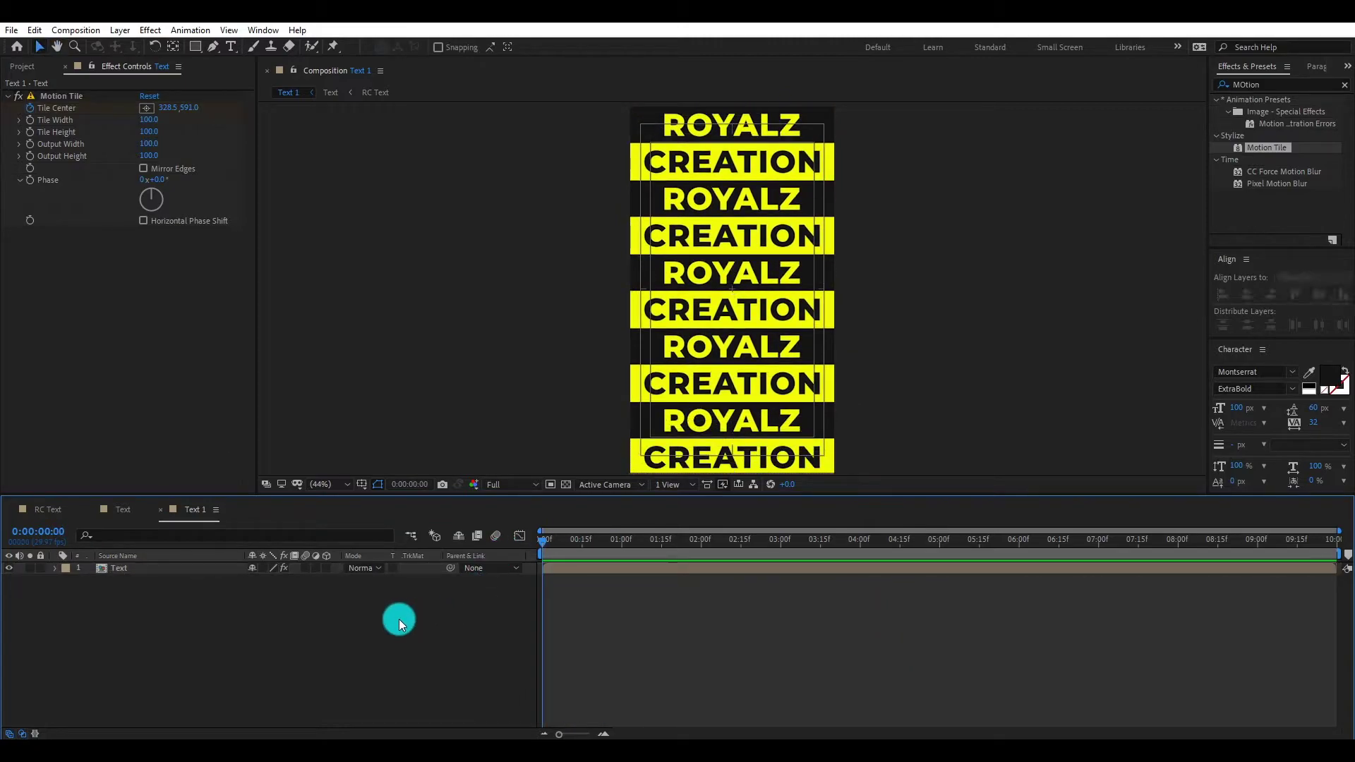
pyautogui.rightClick(240, 622)
pyautogui.click(334, 482)
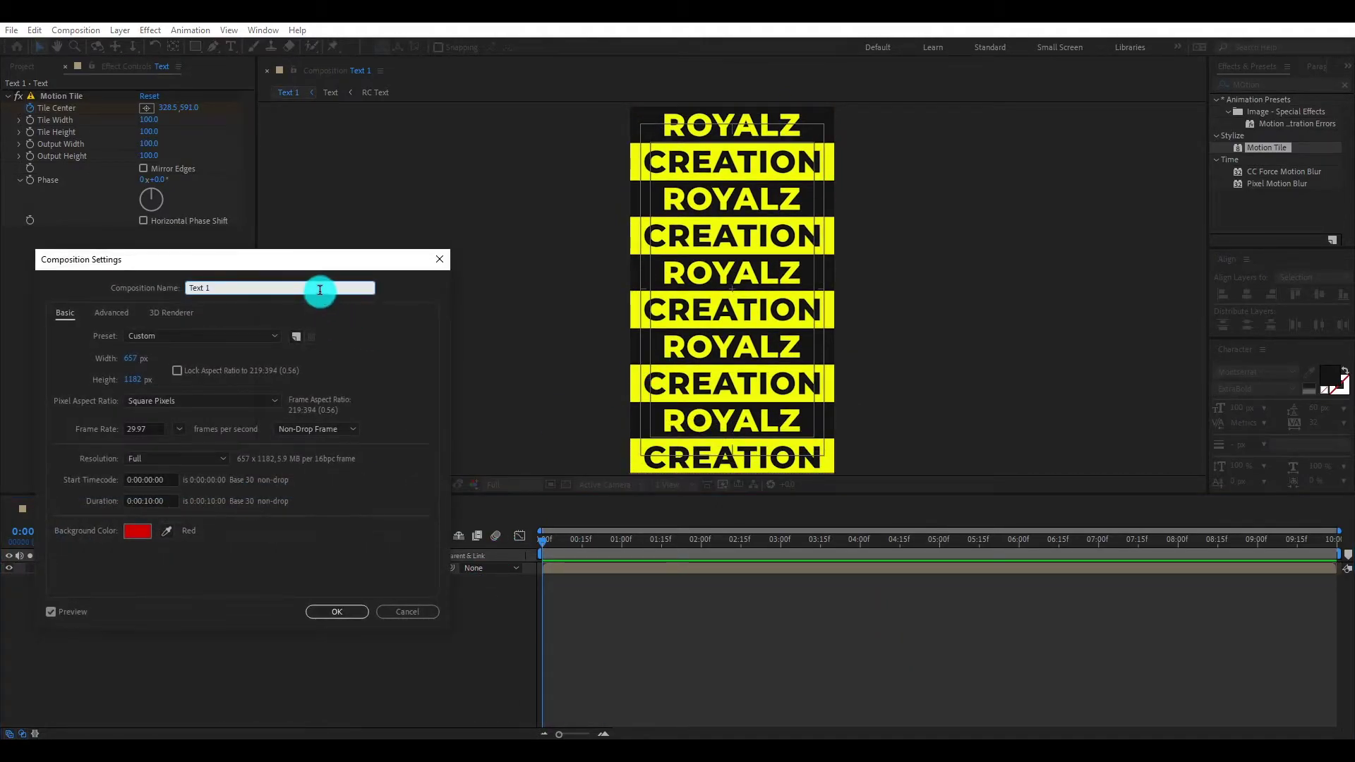
pyautogui.write('2')
pyautogui.press('Return')
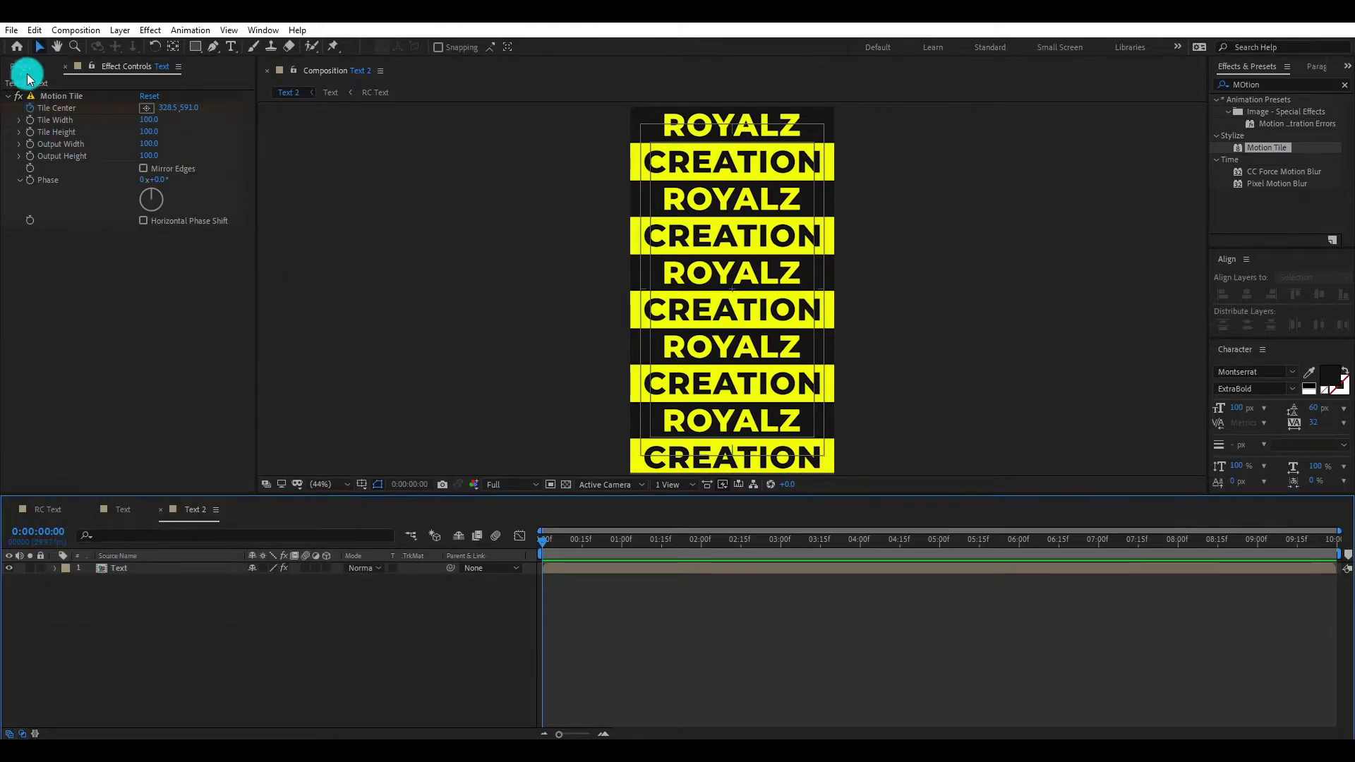
# Step: Start a new composition named 'Text 1' with a landscape 1182×657 size
pyautogui.click(31, 64)
pyautogui.click(96, 297)
pyautogui.rightClick(60, 280)
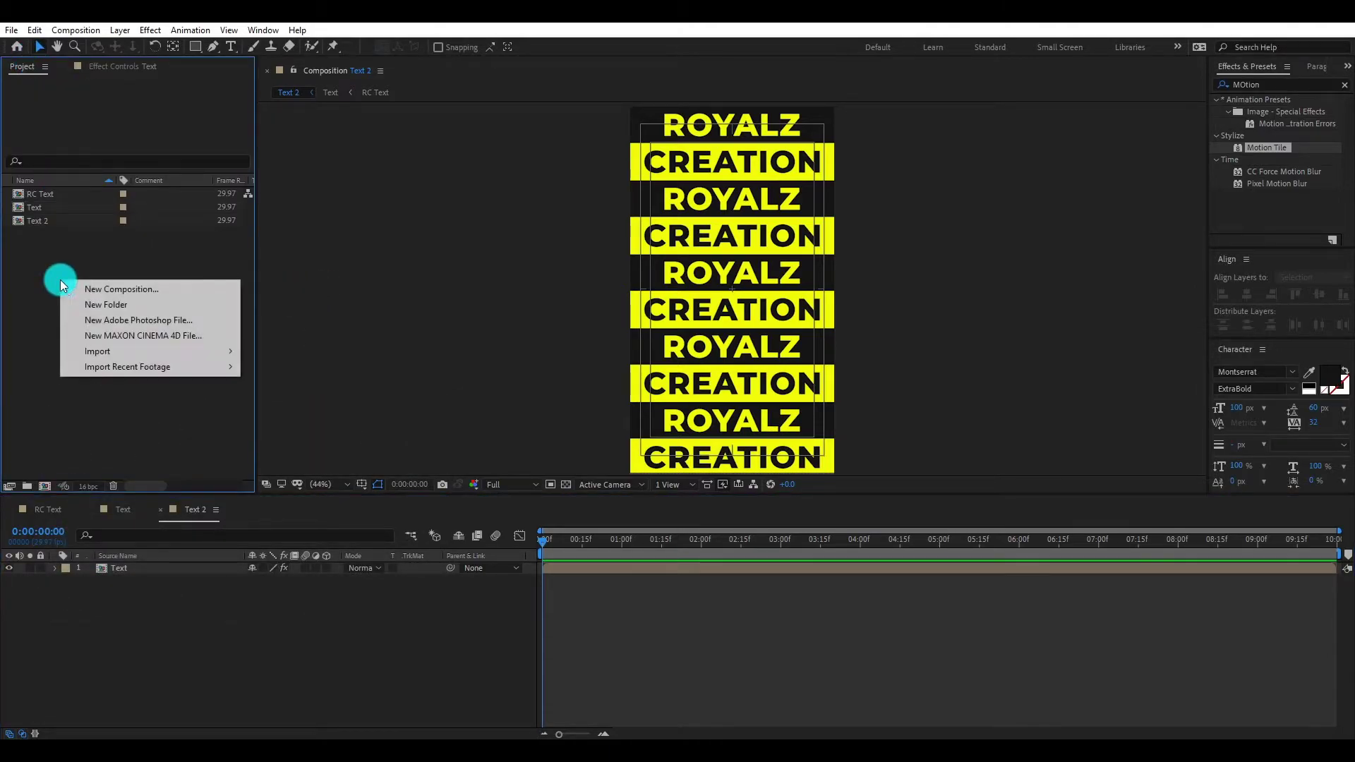
pyautogui.click(114, 293)
pyautogui.click(201, 299)
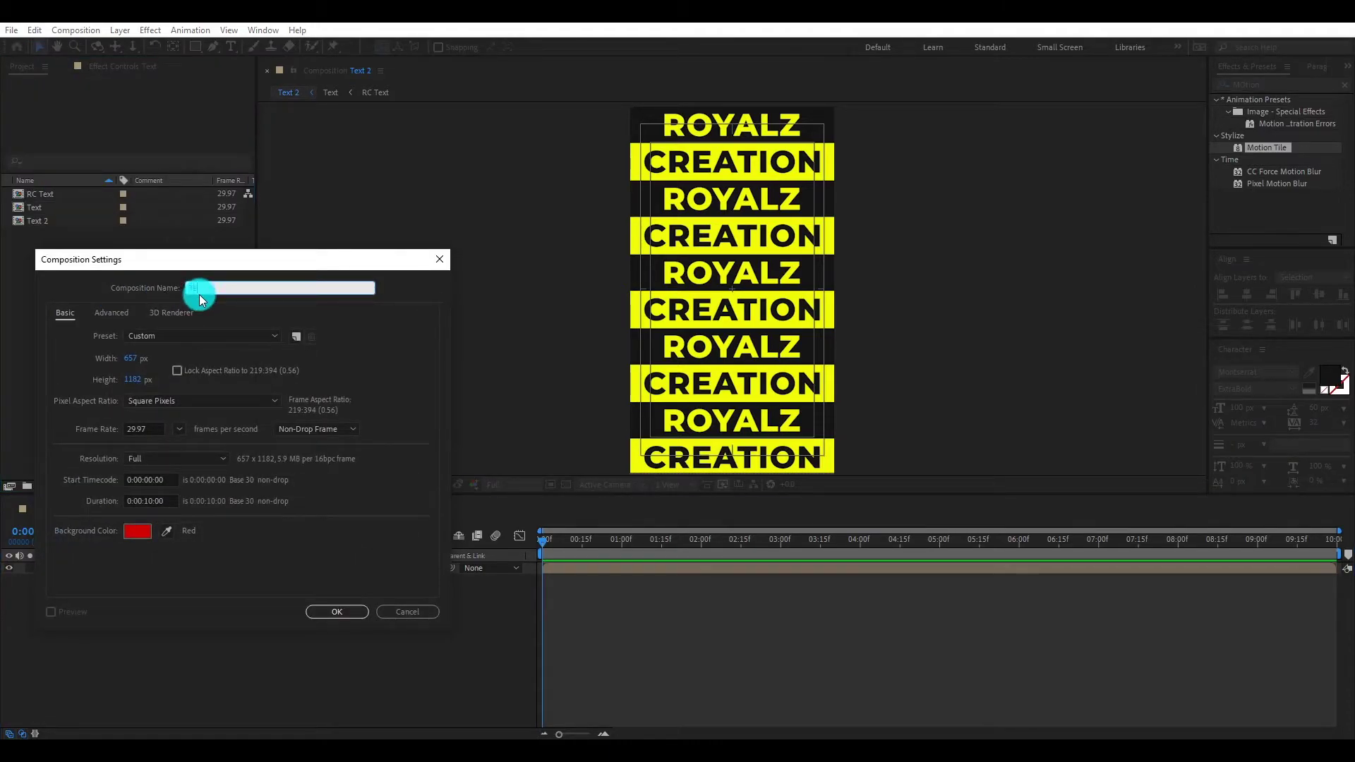
pyautogui.write('Text1')
pyautogui.click(412, 383)
pyautogui.press('Tab')
pyautogui.write('1182')
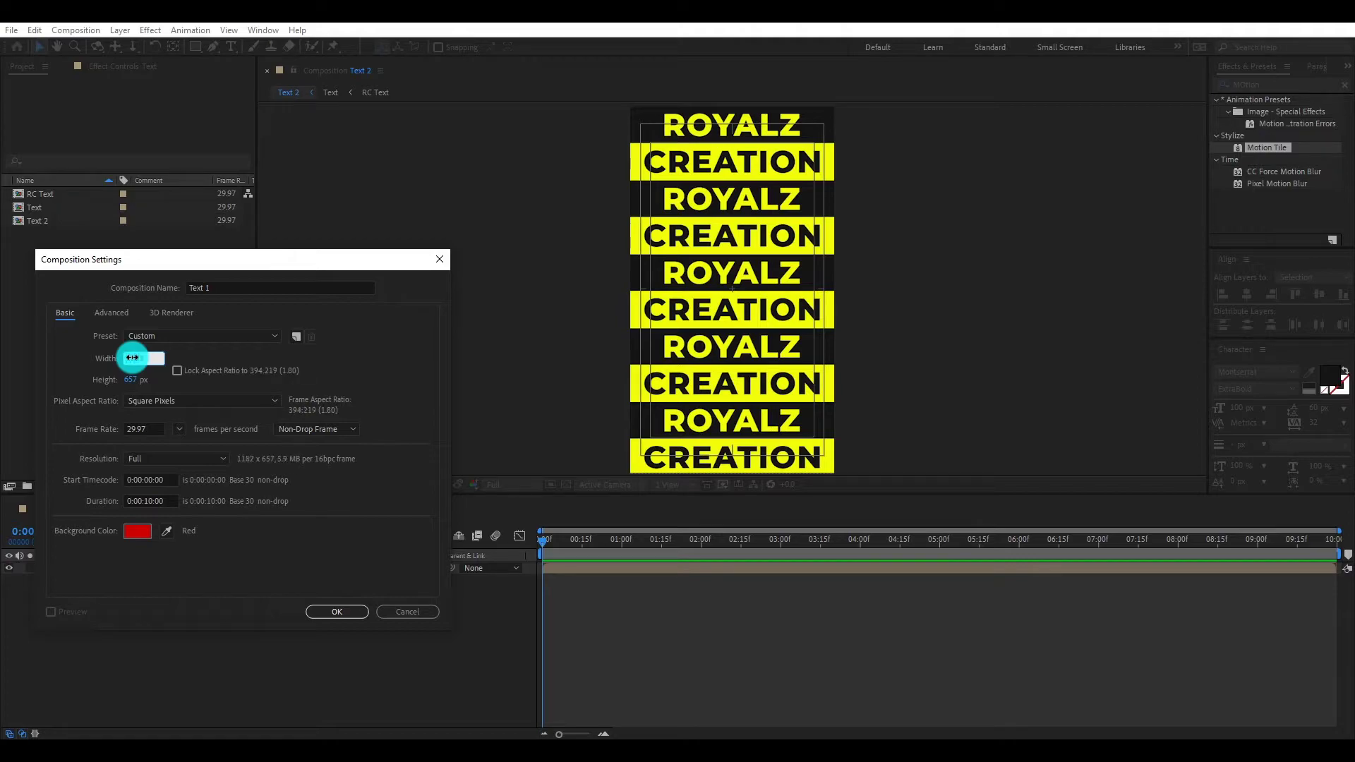
pyautogui.click(369, 364)
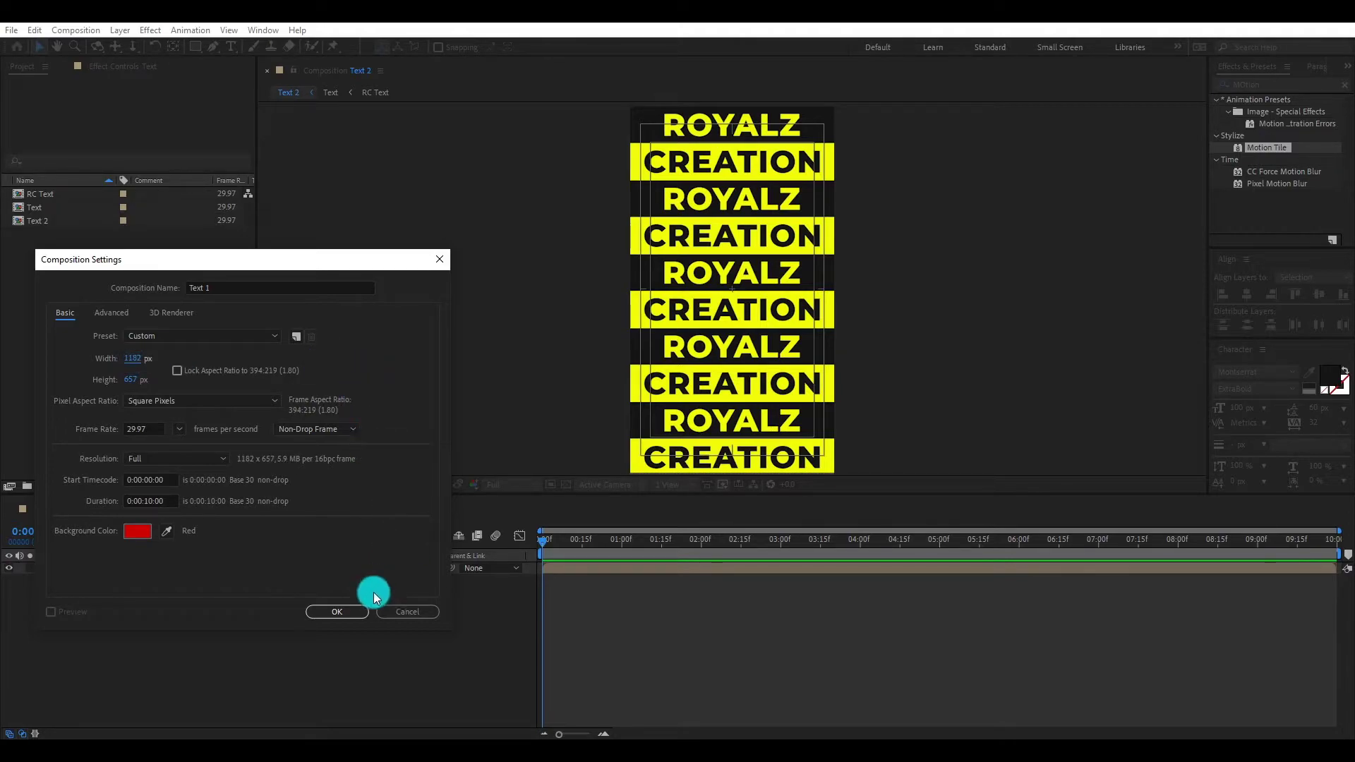
# Step: Create the landscape Text 1 composition, nest the Text comp and rotate it 90°
pyautogui.click(339, 612)
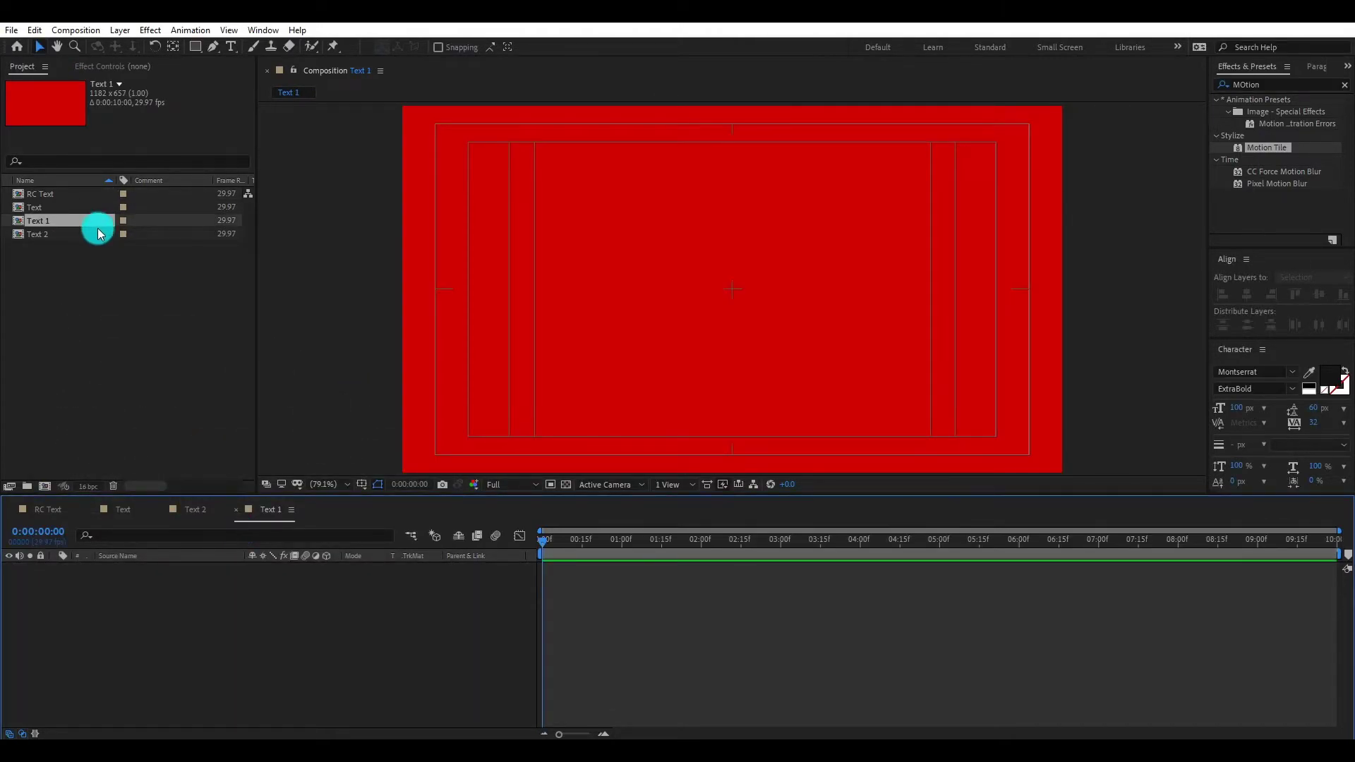
pyautogui.click(65, 207)
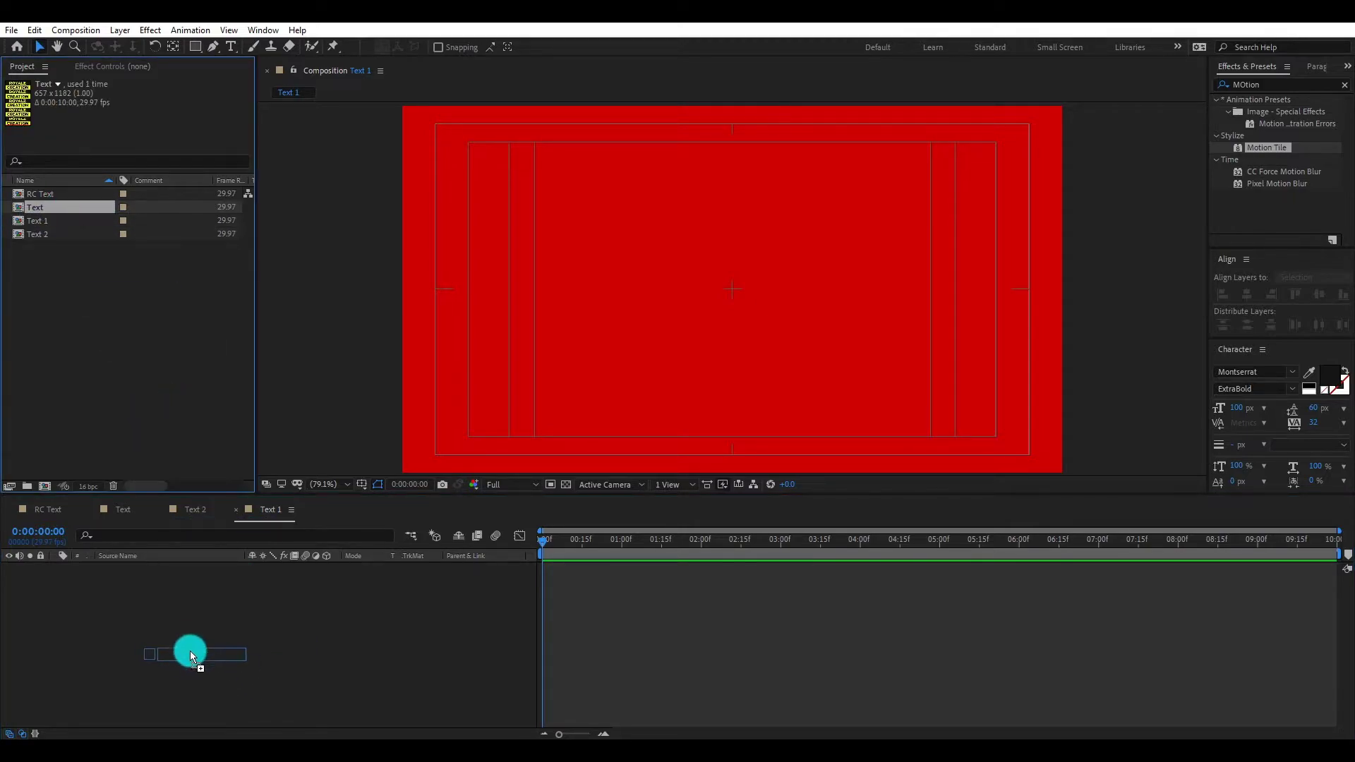
pyautogui.moveTo(190, 651); pyautogui.dragTo(182, 633)
pyautogui.press('r')
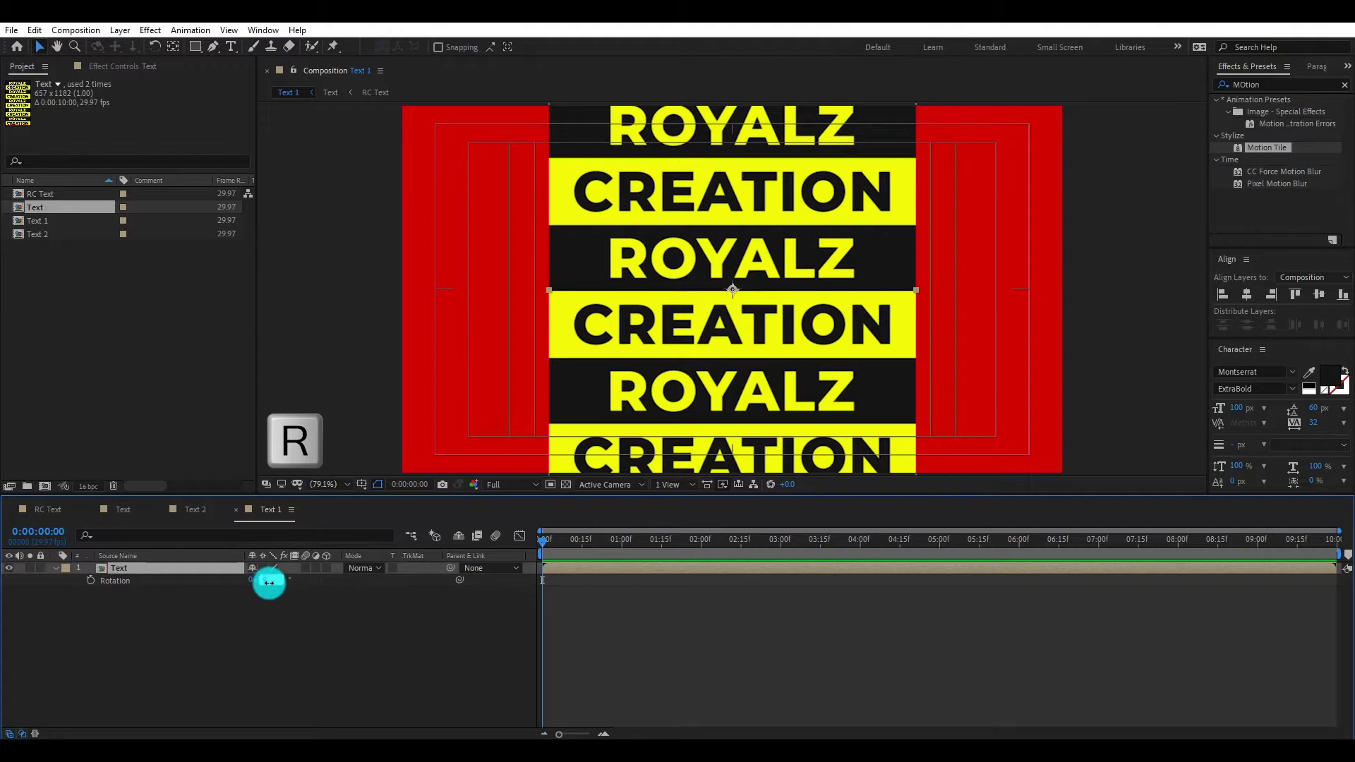
pyautogui.moveTo(269, 582); pyautogui.dragTo(269, 581)
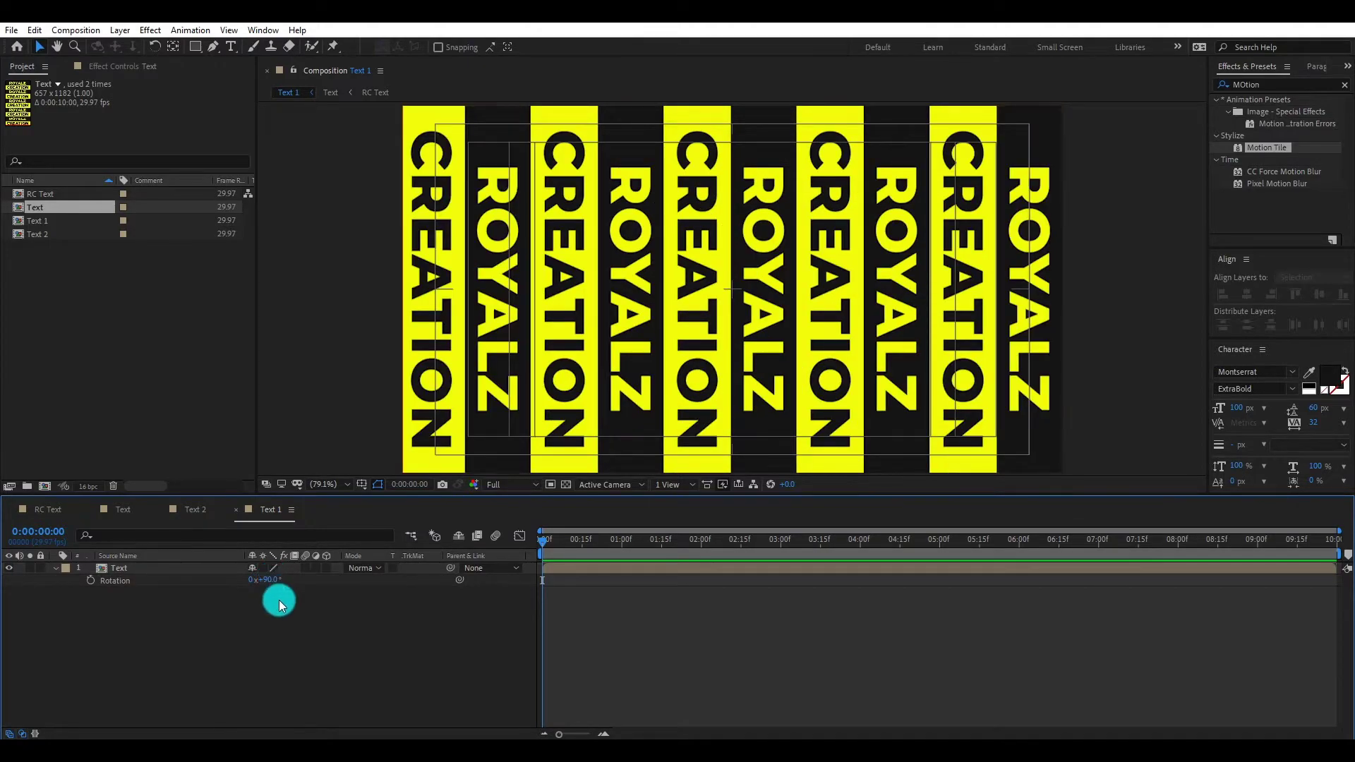
# Step: Apply Motion Tile and keyframe Tile Center horizontally so the columns scroll sideways
pyautogui.moveTo(1266, 148)
pyautogui.mouseDown()
pyautogui.moveTo(404, 562)
pyautogui.moveTo(258, 569)
pyautogui.mouseUp()
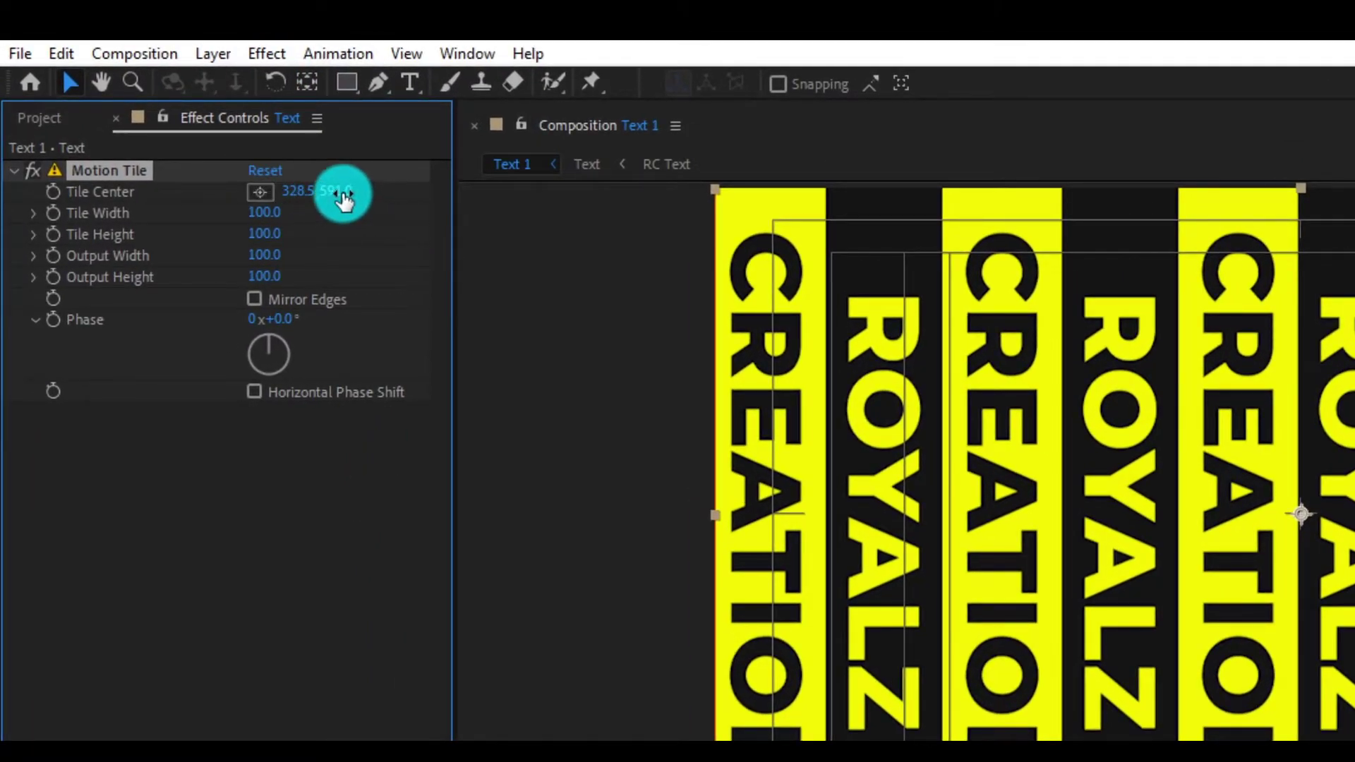
pyautogui.moveTo(342, 192); pyautogui.dragTo(343, 193)
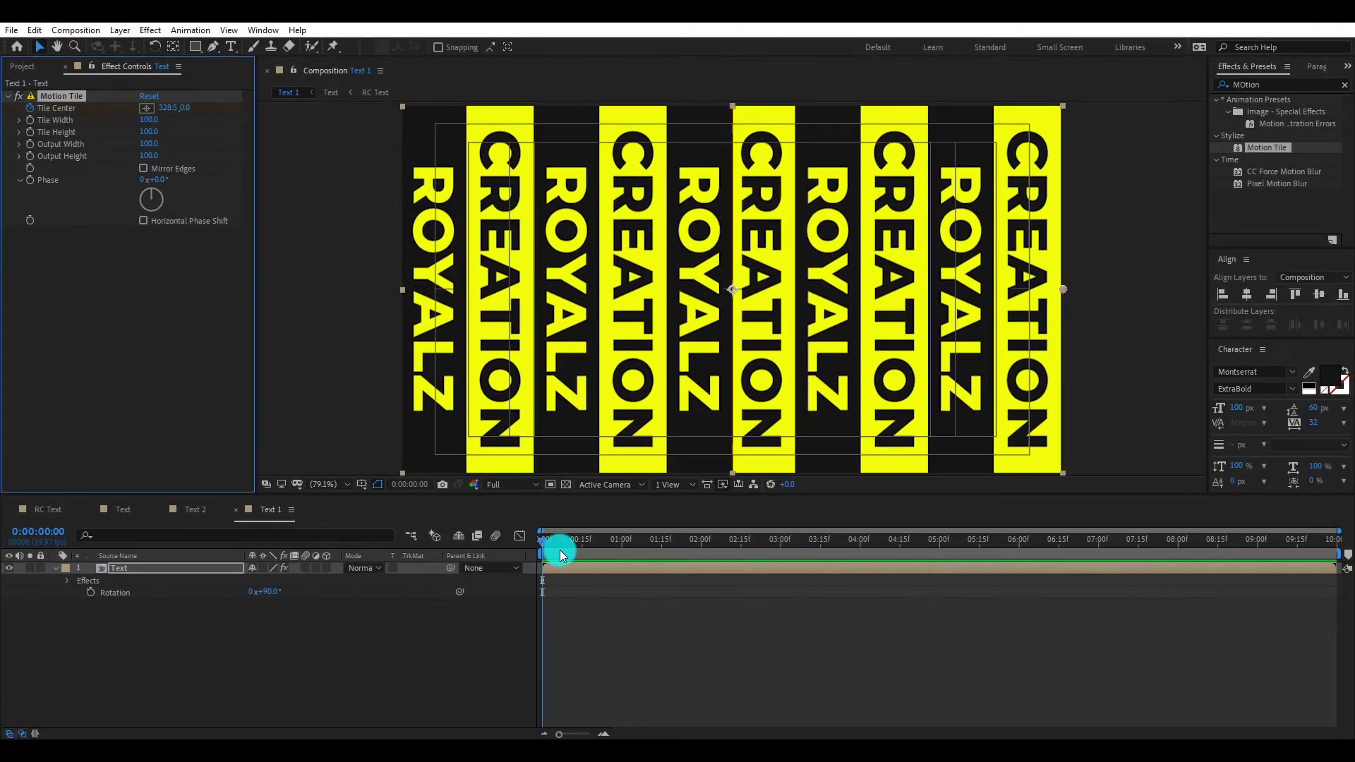
pyautogui.moveTo(560, 549); pyautogui.dragTo(1344, 588)
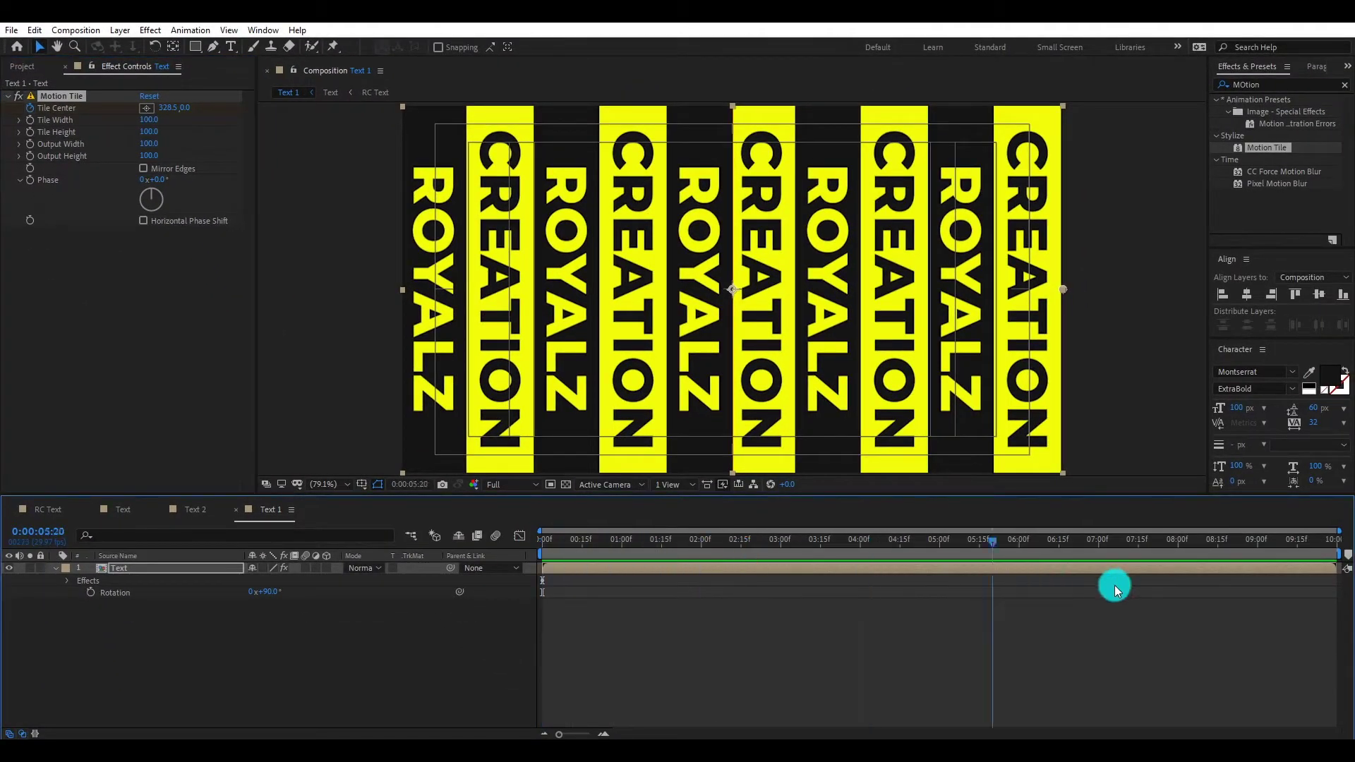
pyautogui.click(186, 108)
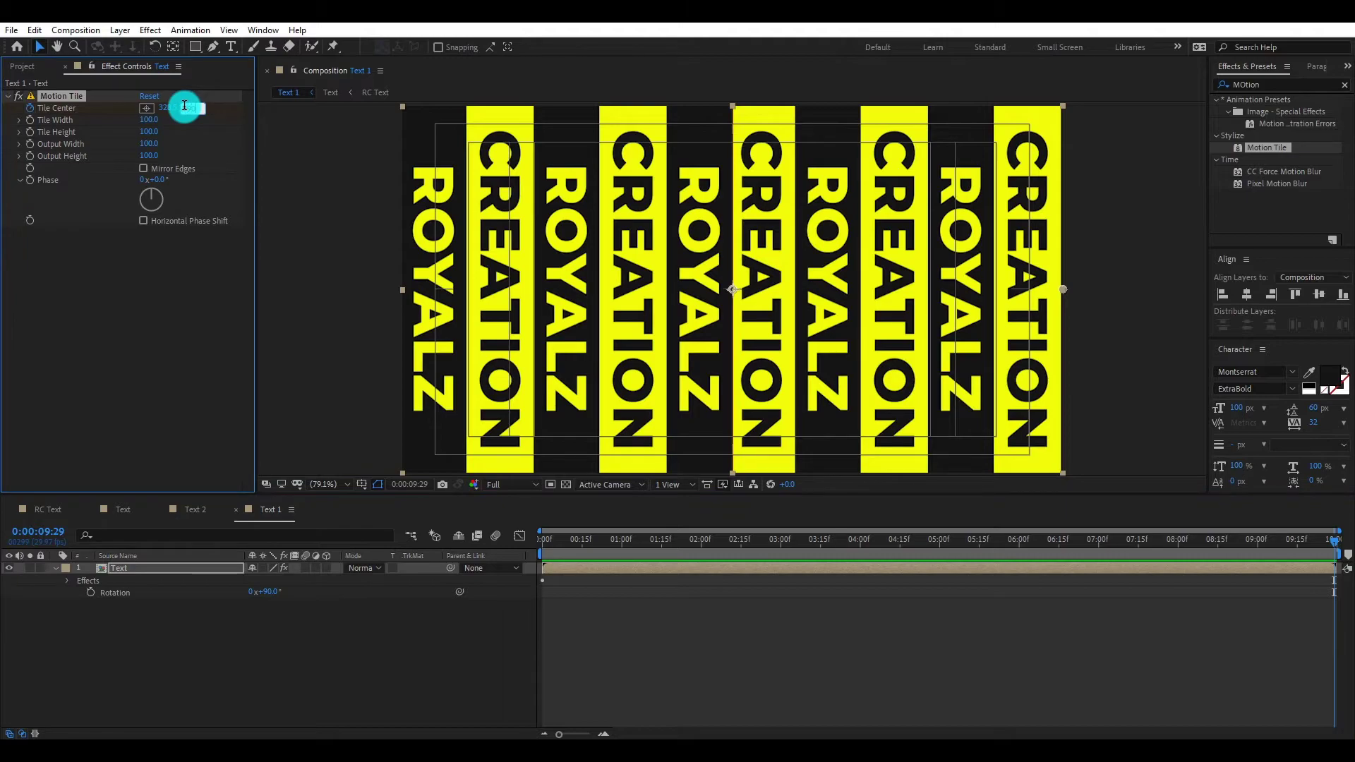
pyautogui.press('Return')
pyautogui.press('space')
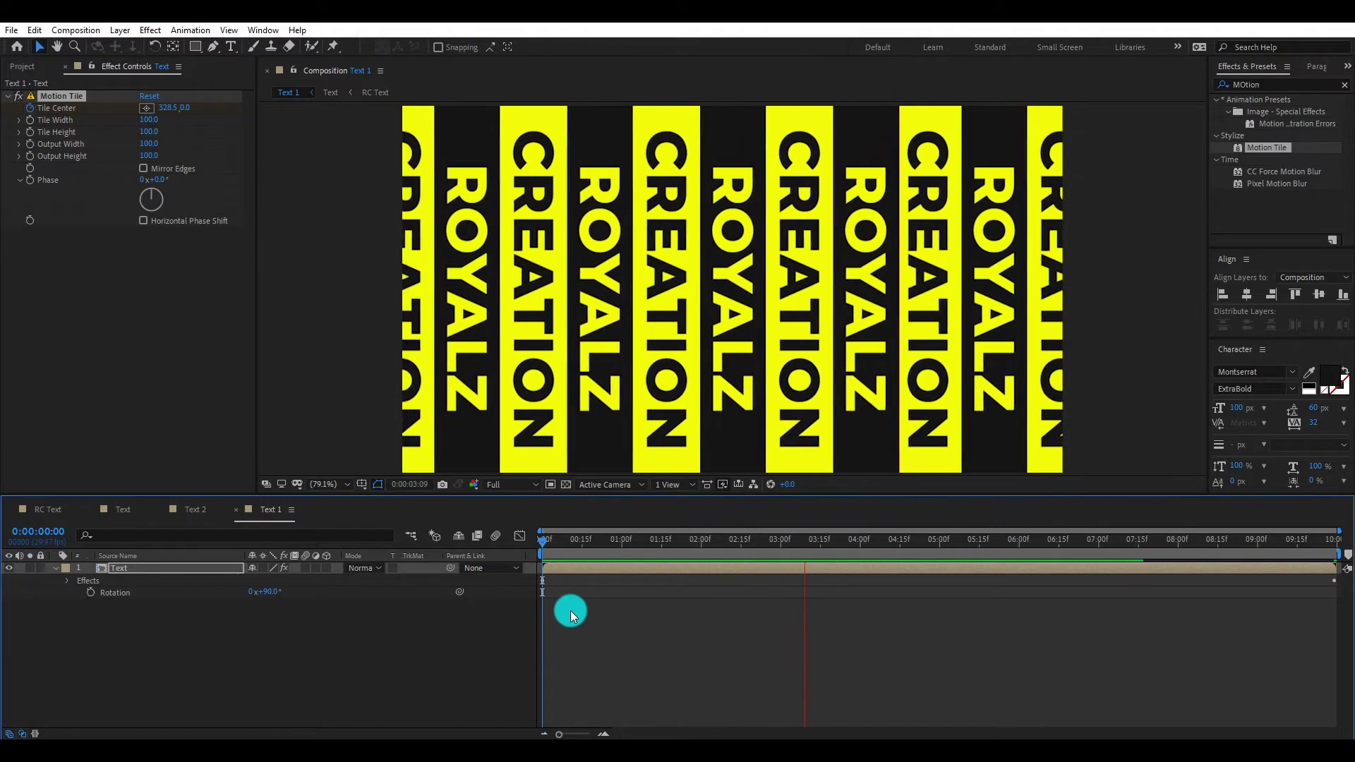
pyautogui.press('space')
pyautogui.click(307, 604)
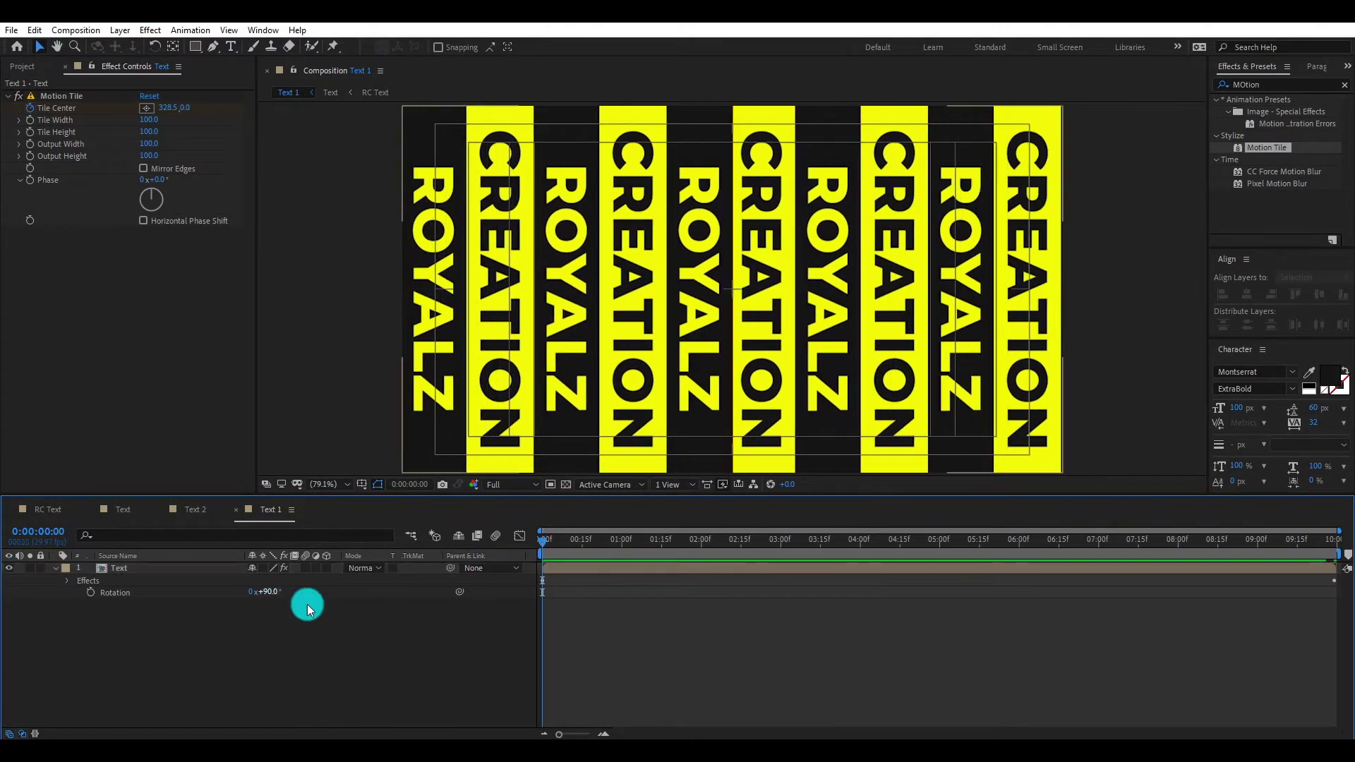
# Step: Create a 1920×1080 HDTV 29.97 composition named 'Animation'
pyautogui.click(23, 66)
pyautogui.rightClick(65, 281)
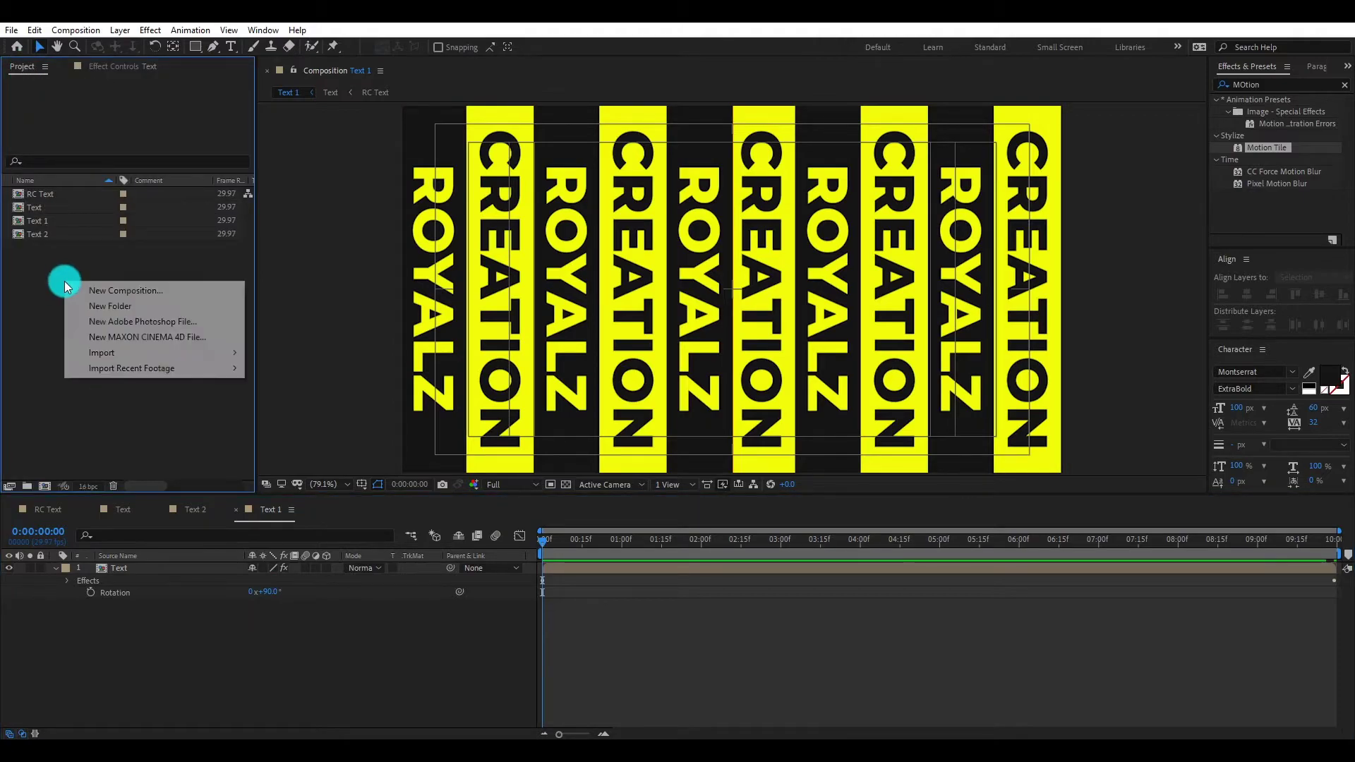
pyautogui.click(117, 291)
pyautogui.click(236, 341)
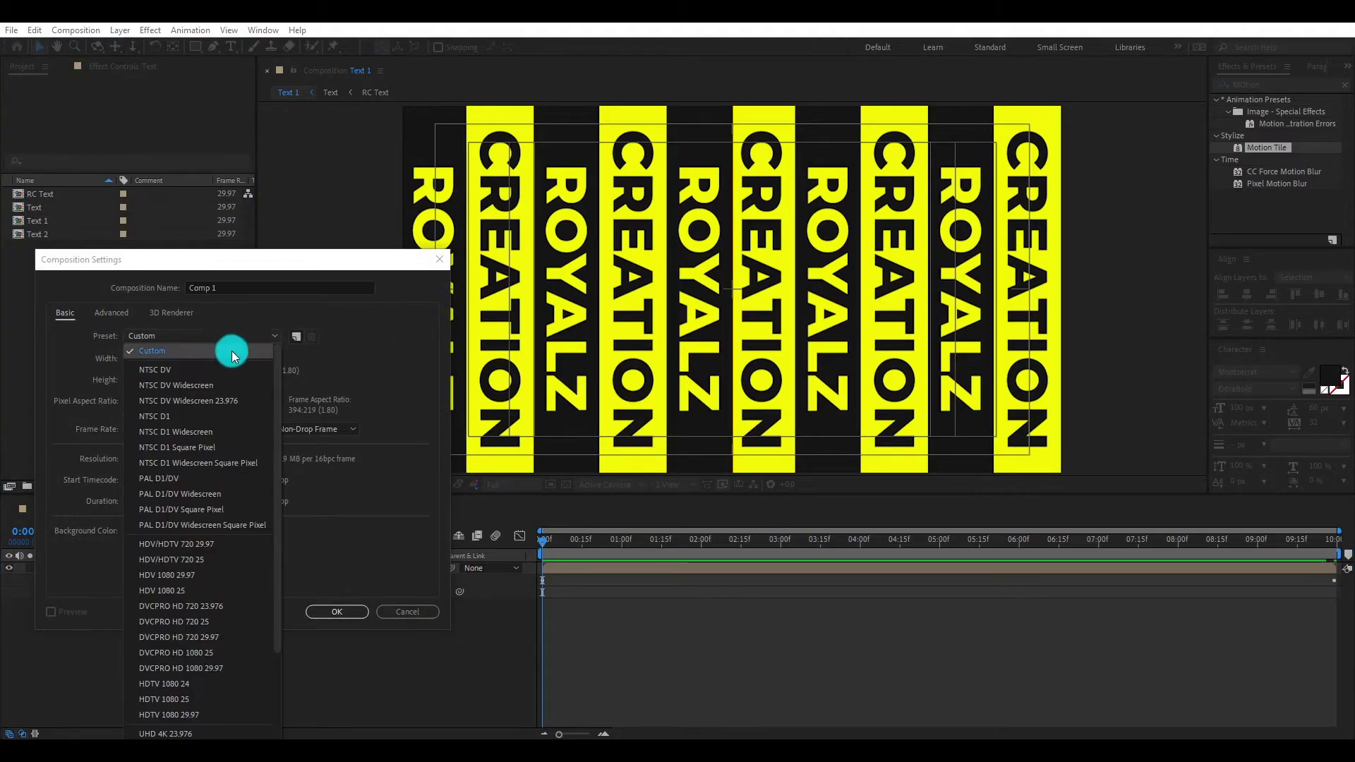
pyautogui.click(222, 718)
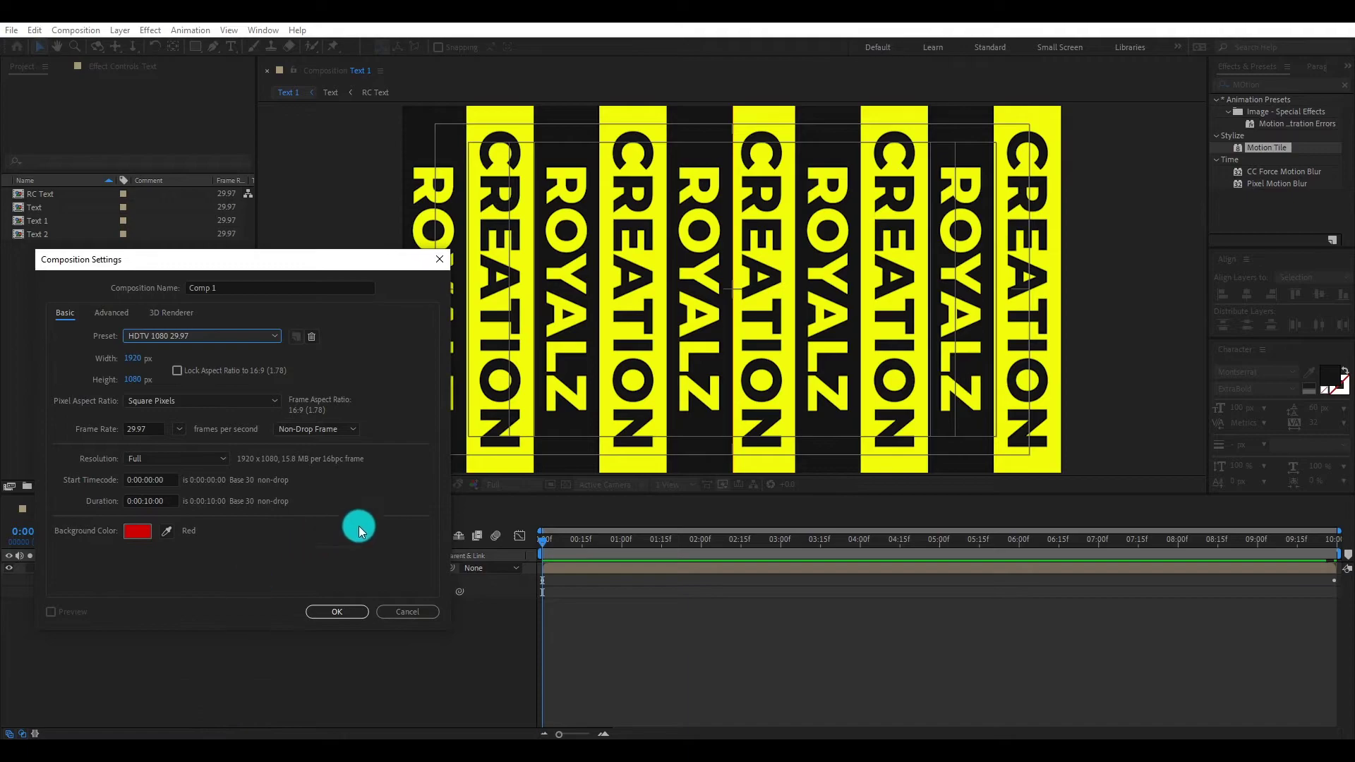
pyautogui.click(244, 287)
pyautogui.write('Animation')
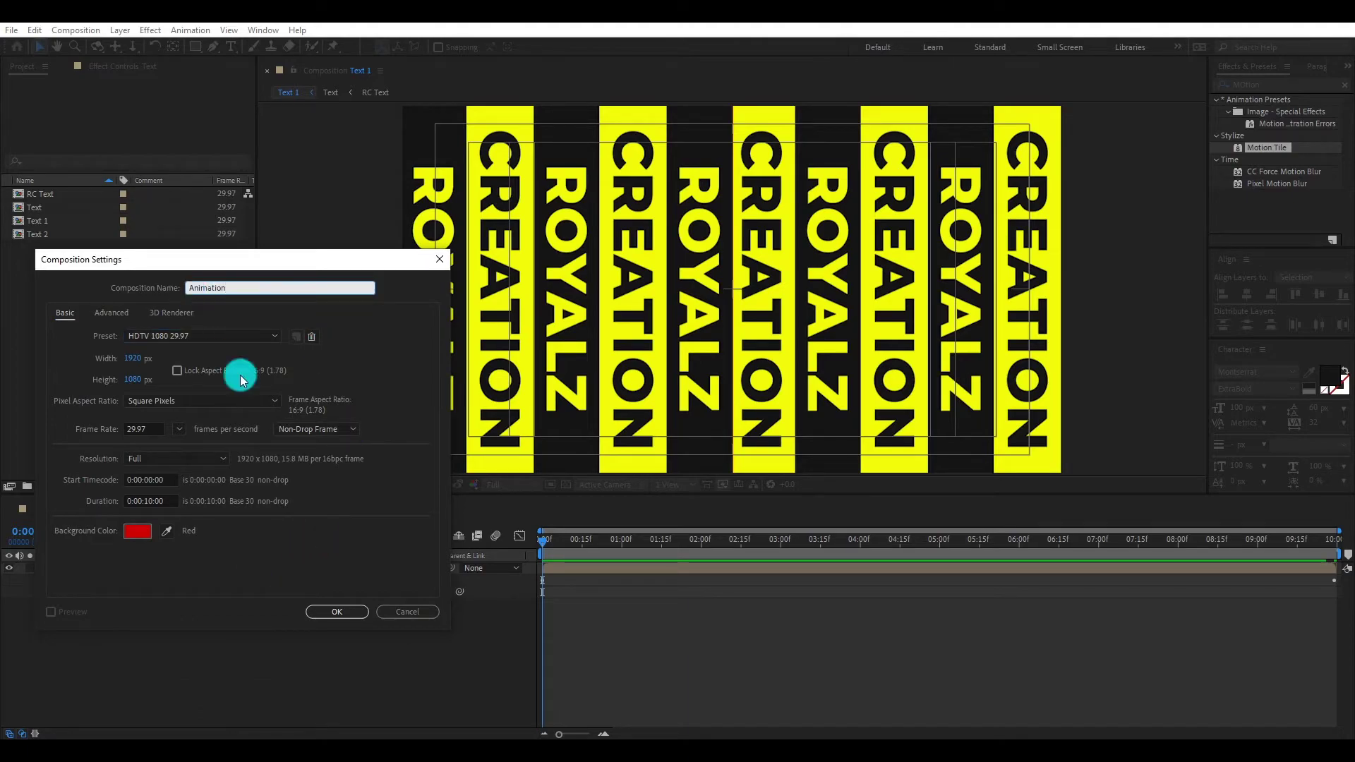
pyautogui.click(336, 611)
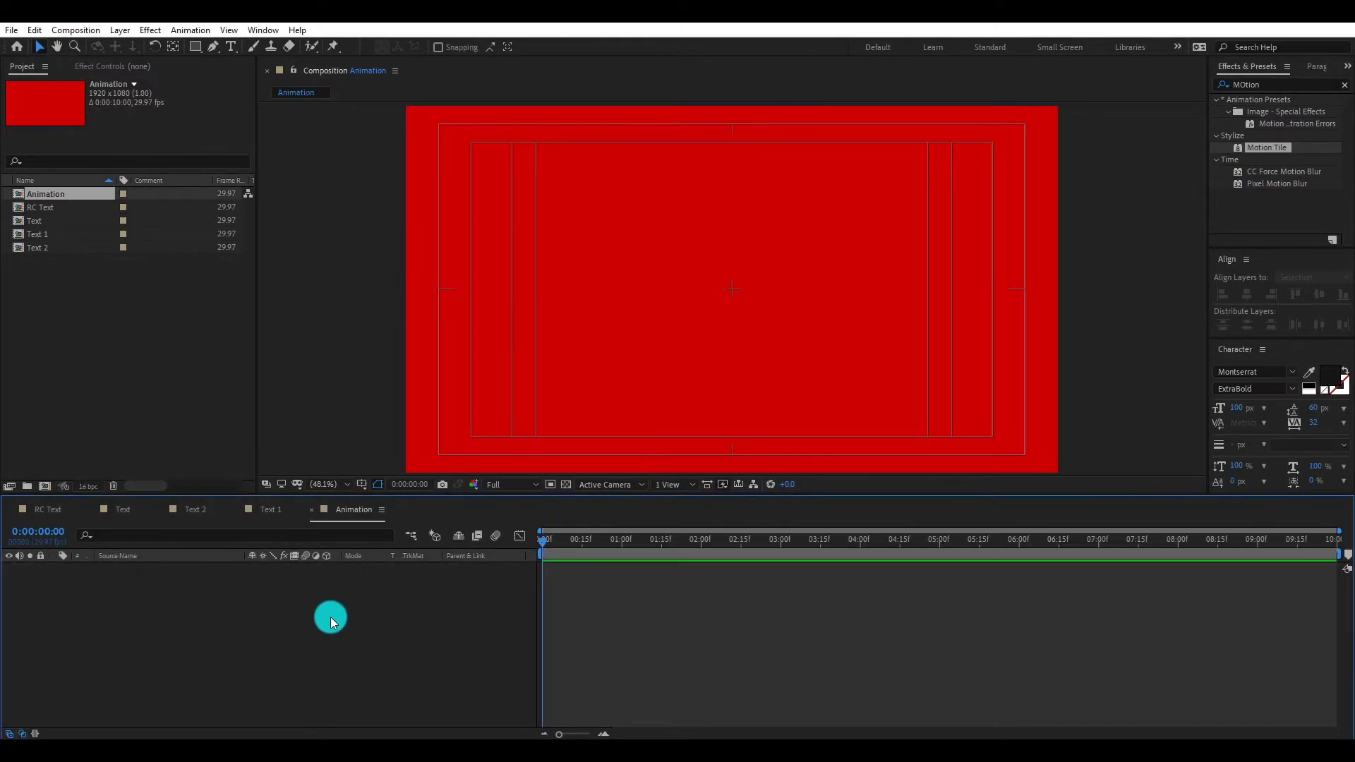
# Step: Nest the Text 1 composition as a layer in the Animation comp
pyautogui.click(47, 247)
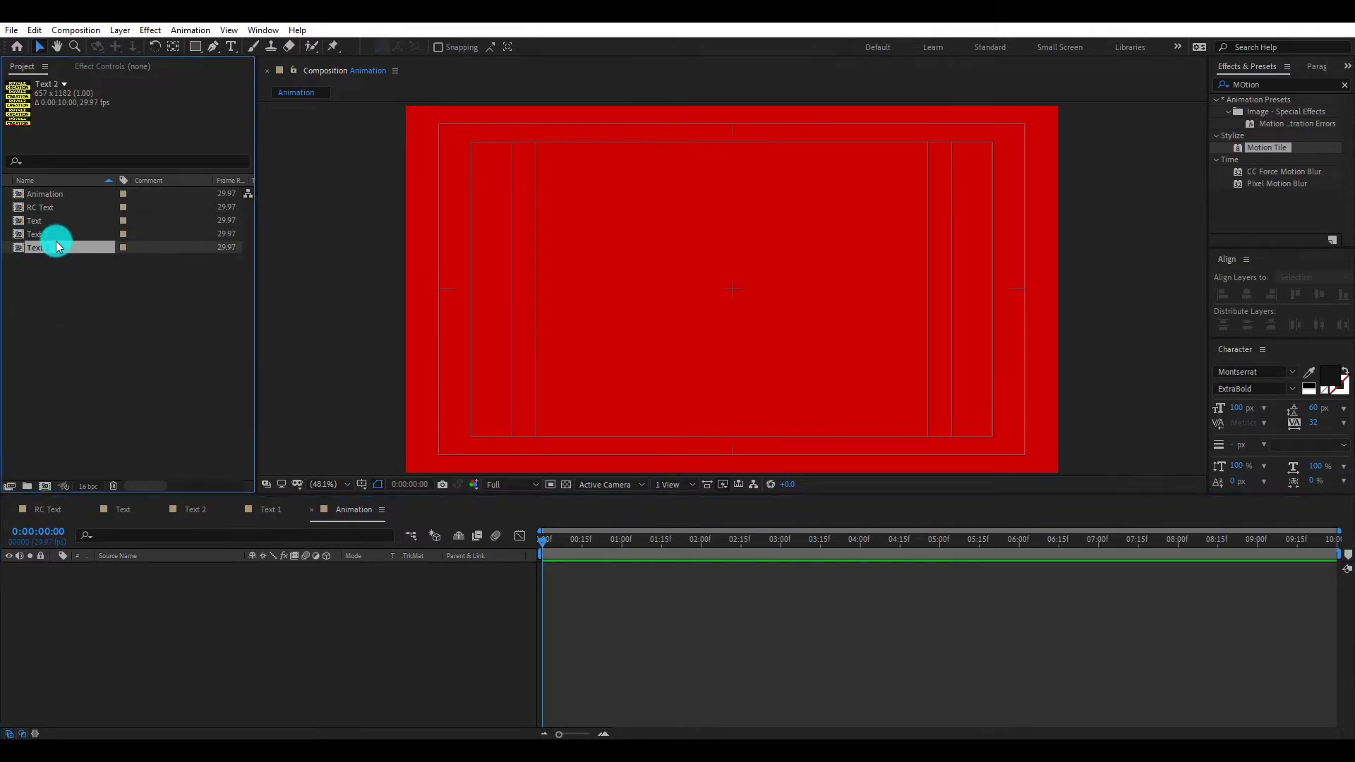
pyautogui.click(53, 233)
pyautogui.moveTo(220, 588); pyautogui.dragTo(230, 608)
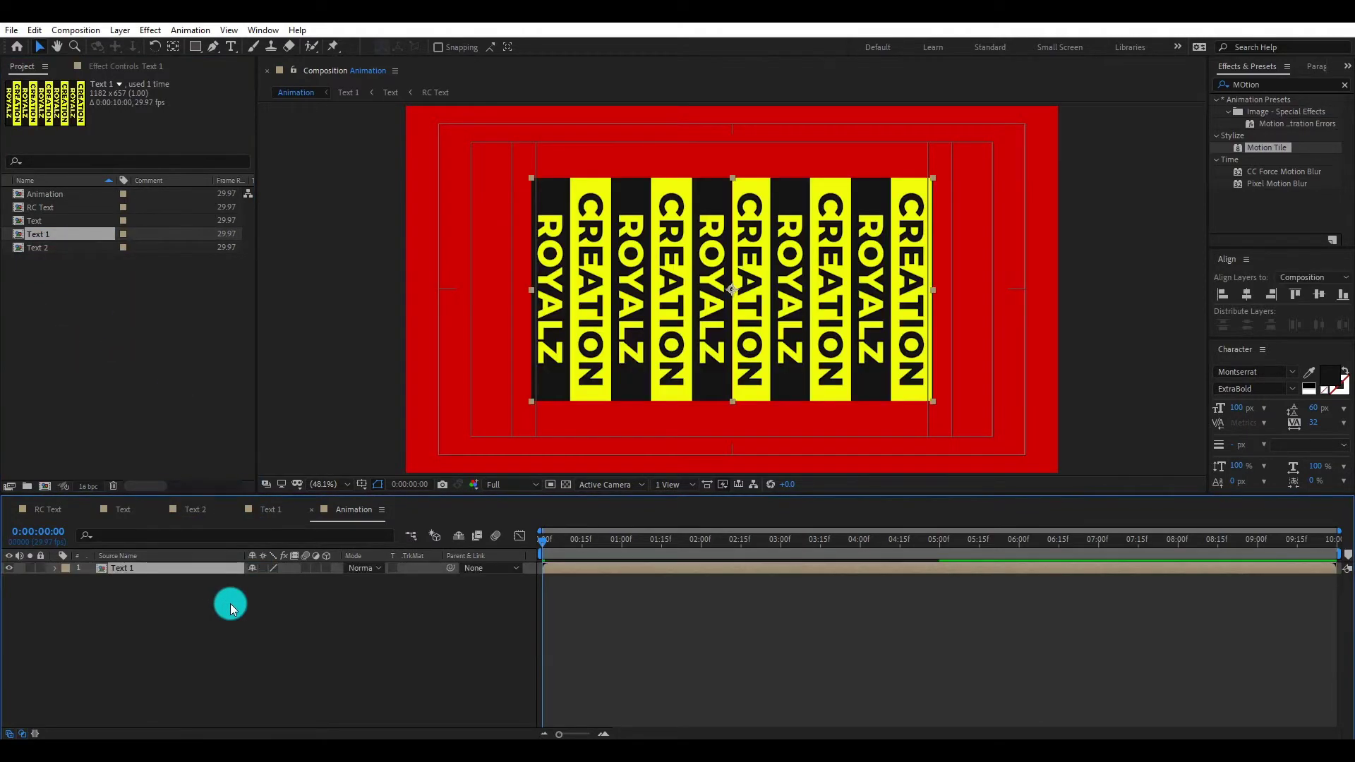
pyautogui.click(228, 613)
pyautogui.click(191, 570)
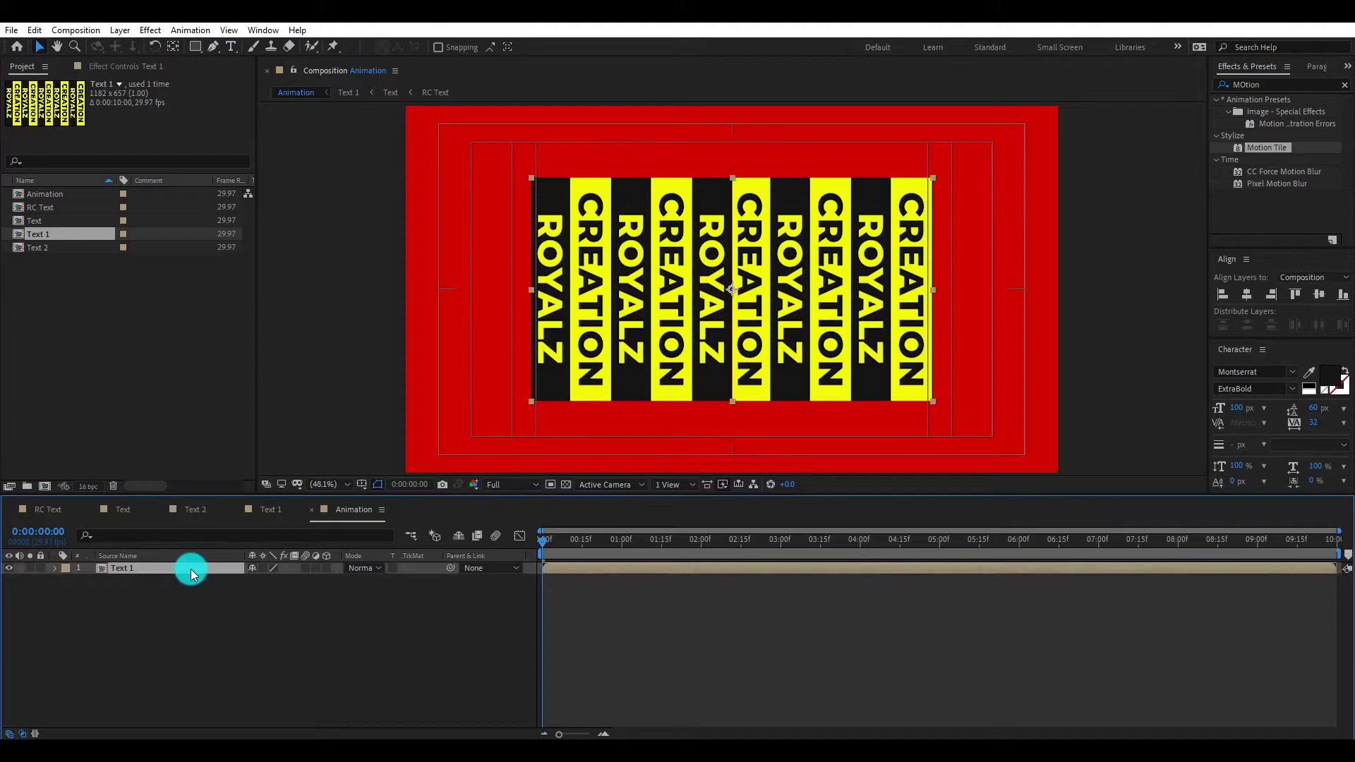
# Step: Apply CC Cylinder to Text 1 with Rotation Z -90° so the cylinder lies sideways
pyautogui.doubleClick(1279, 86)
pyautogui.write('cc cyl')
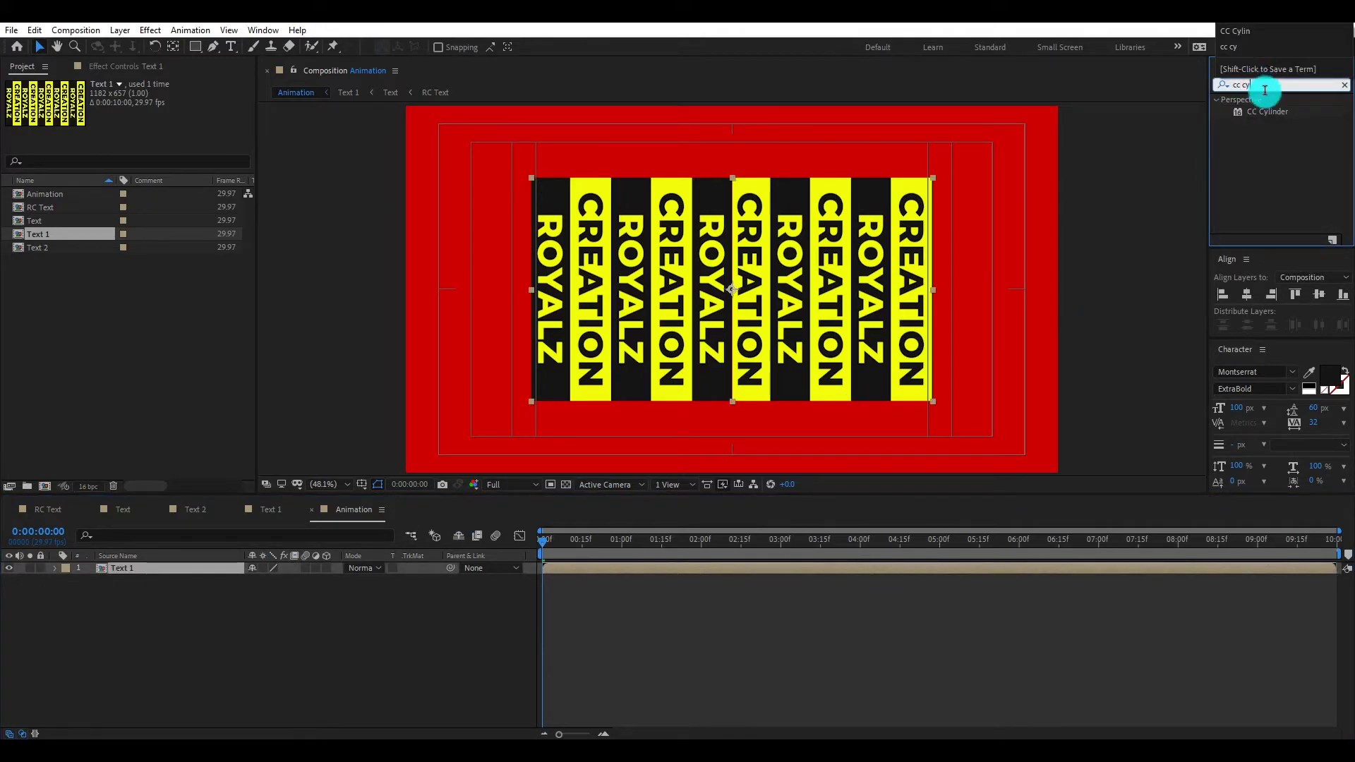
pyautogui.doubleClick(1266, 111)
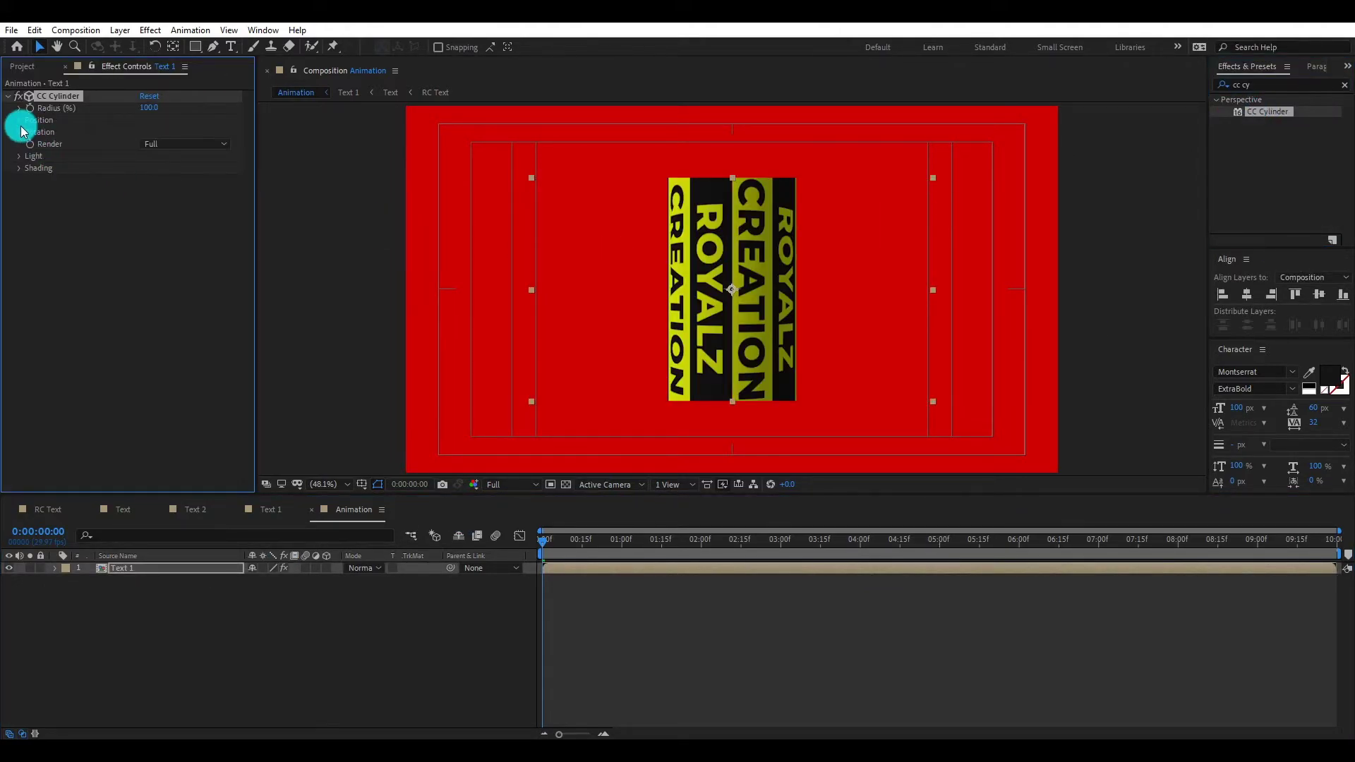
pyautogui.click(20, 131)
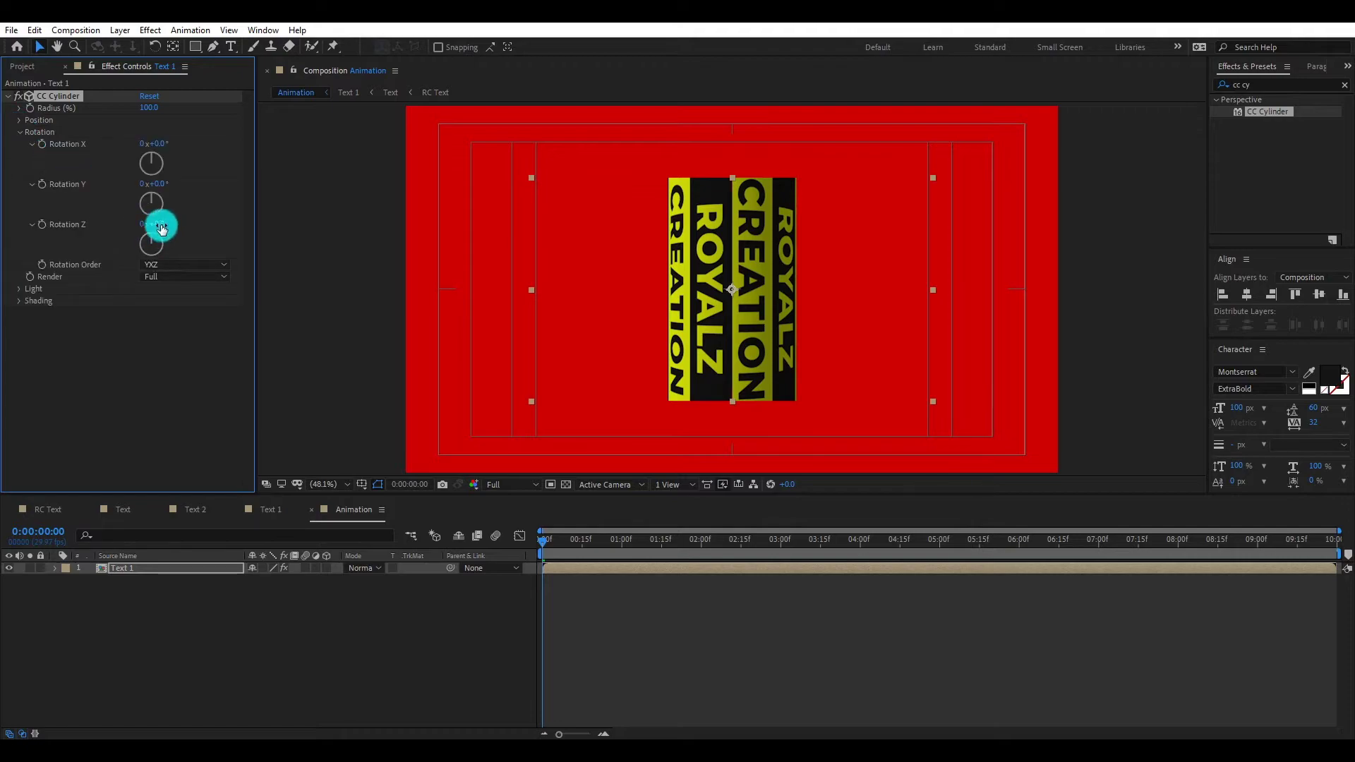
pyautogui.moveTo(159, 228)
pyautogui.mouseDown()
pyautogui.moveTo(172, 219)
pyautogui.moveTo(158, 223)
pyautogui.mouseUp()
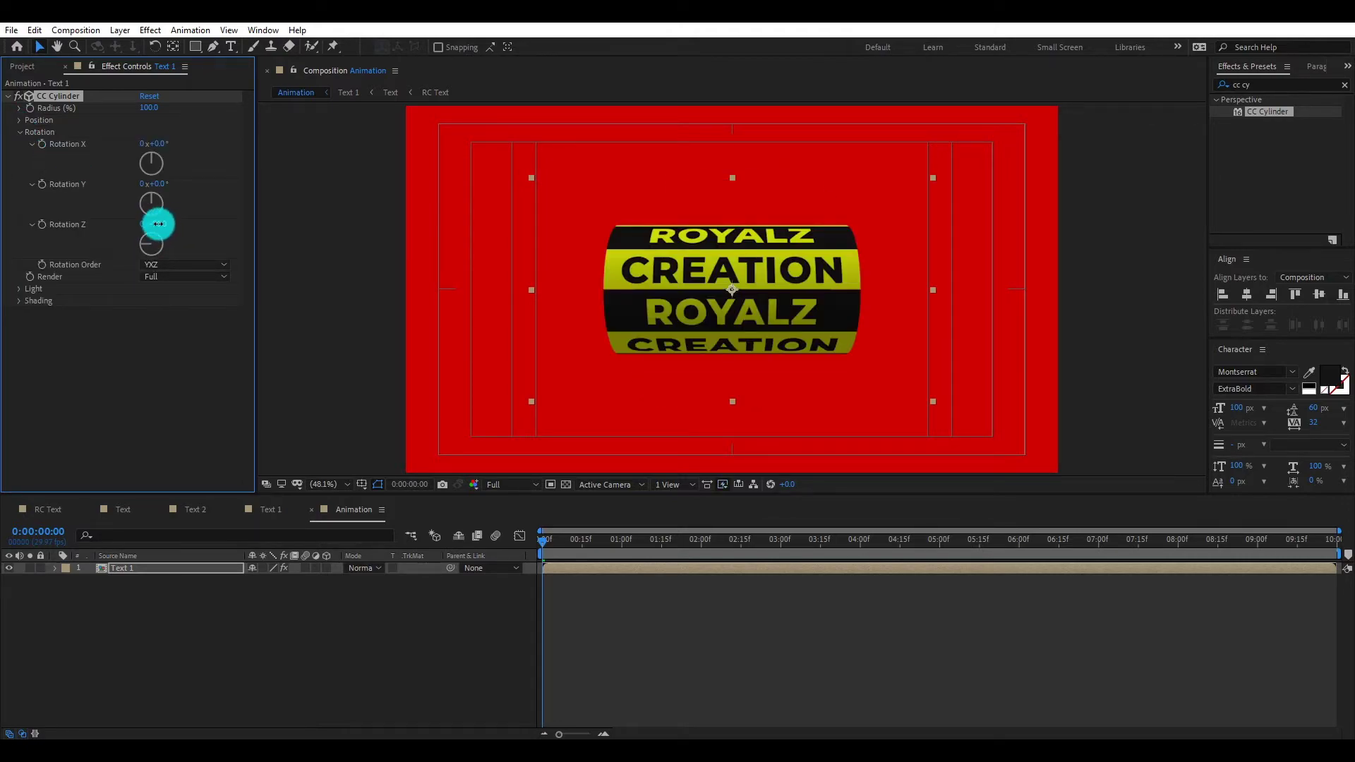
pyautogui.click(23, 136)
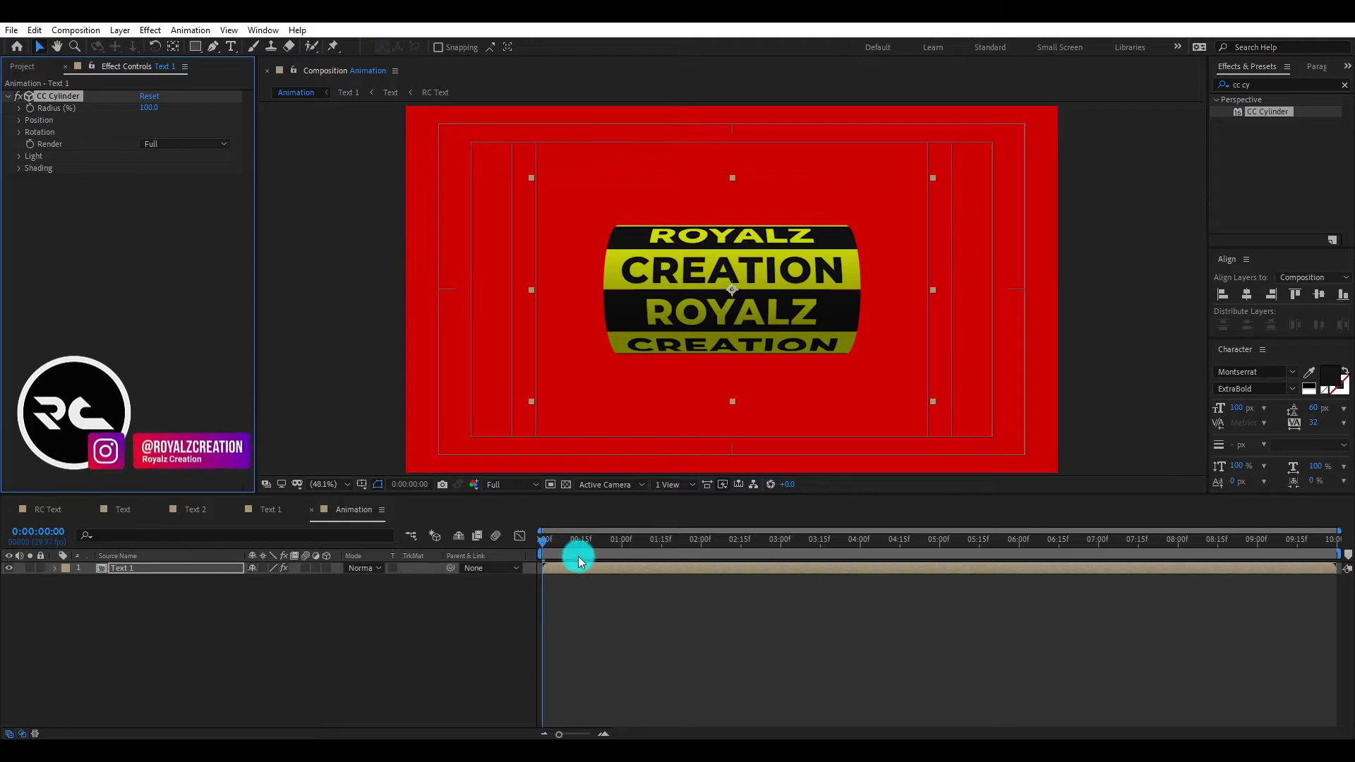
pyautogui.moveTo(578, 542)
pyautogui.mouseDown()
pyautogui.moveTo(680, 568)
pyautogui.moveTo(792, 568)
pyautogui.moveTo(422, 582)
pyautogui.mouseUp()
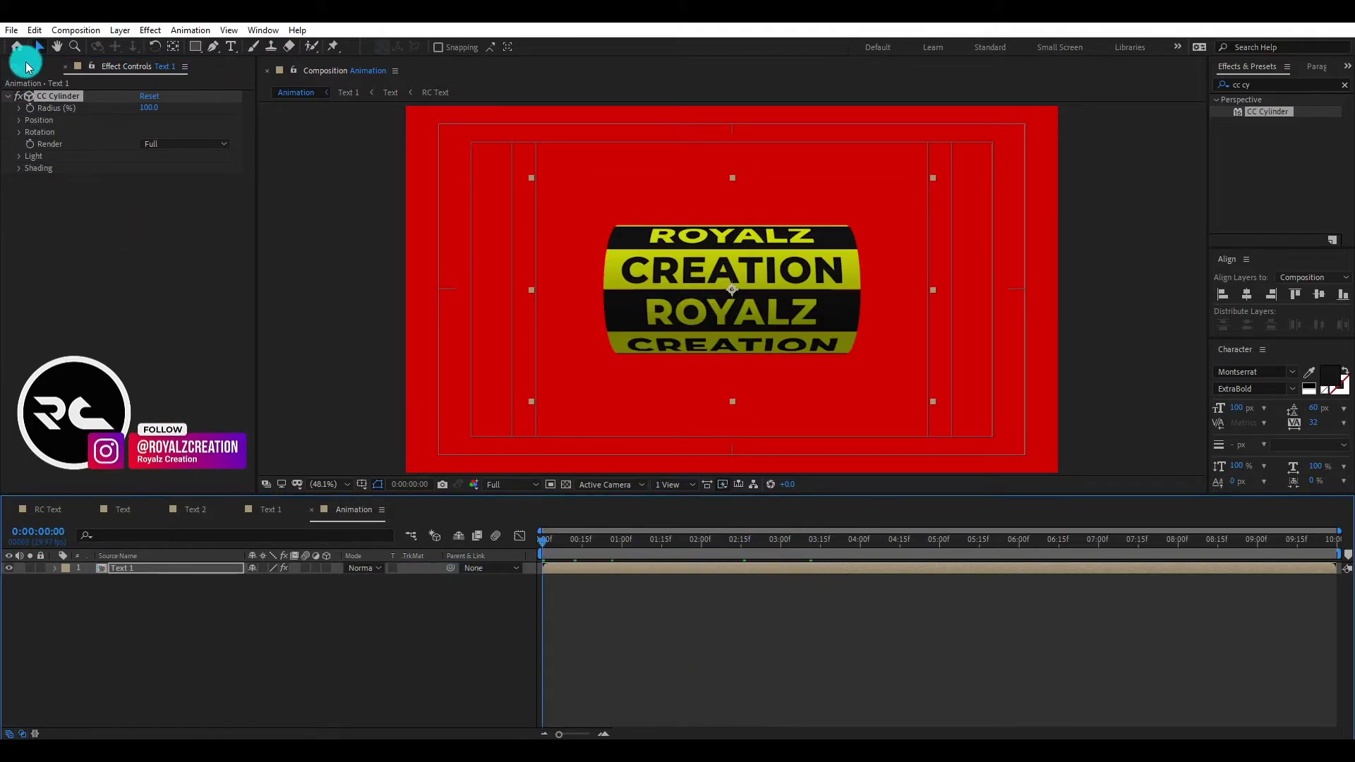
pyautogui.click(28, 68)
# Step: Nest Text 2 beneath the cylinder, enlarge it to about 164% and make it a 3D layer
pyautogui.click(51, 250)
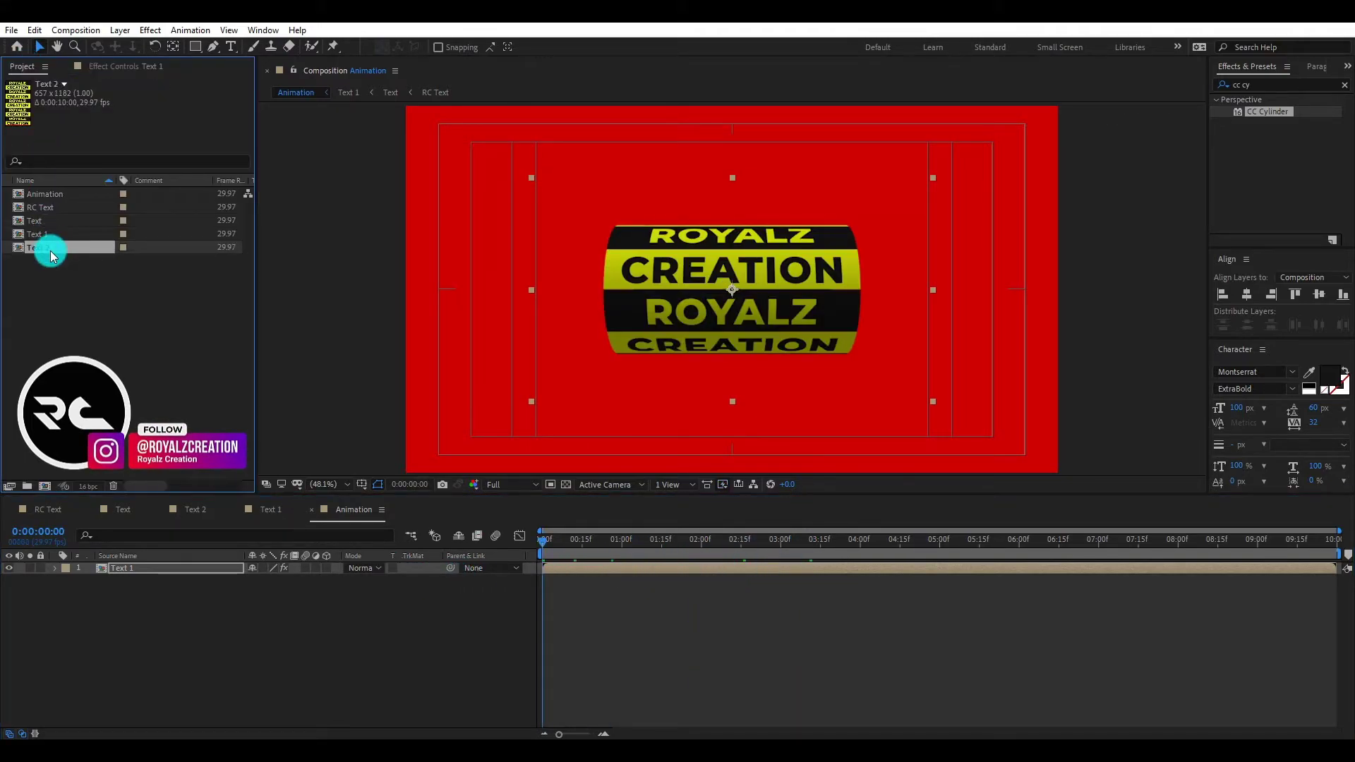
pyautogui.moveTo(59, 269); pyautogui.dragTo(215, 645)
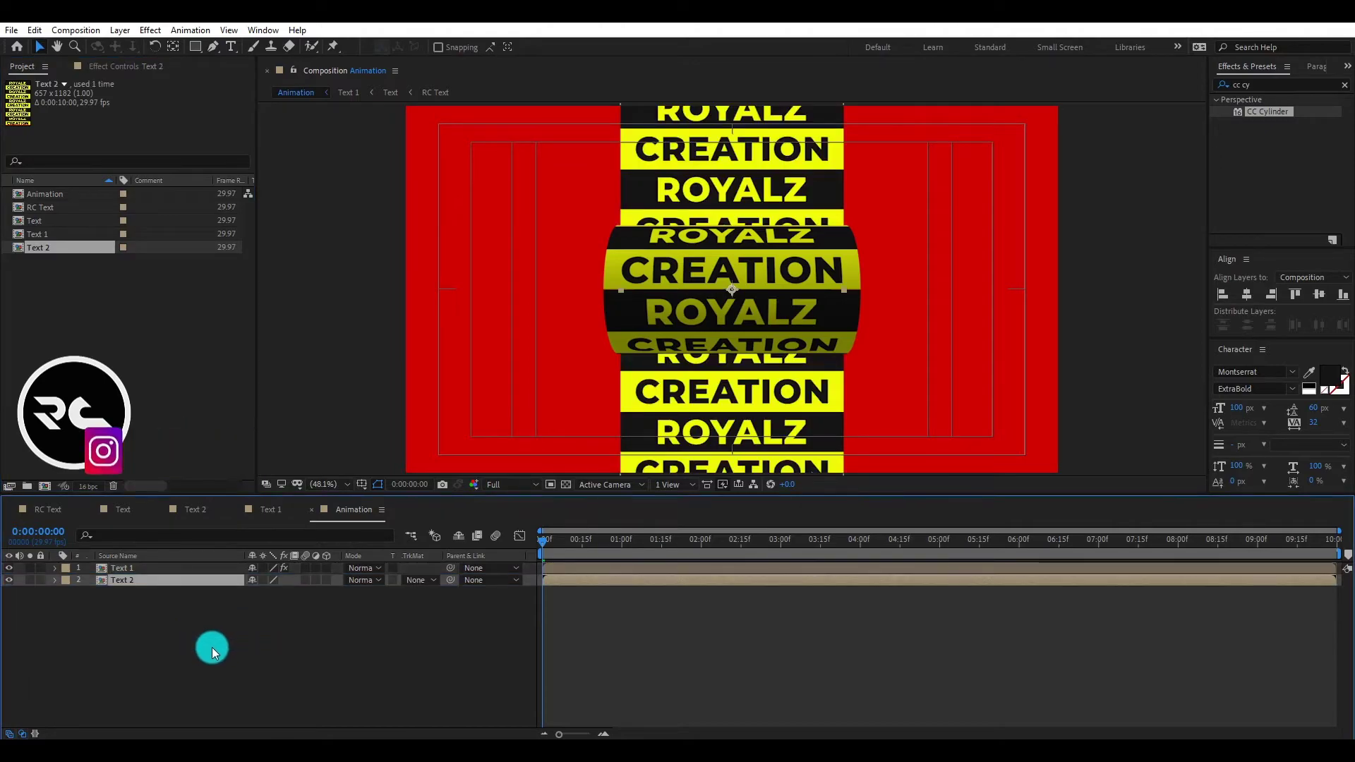
pyautogui.press('s')
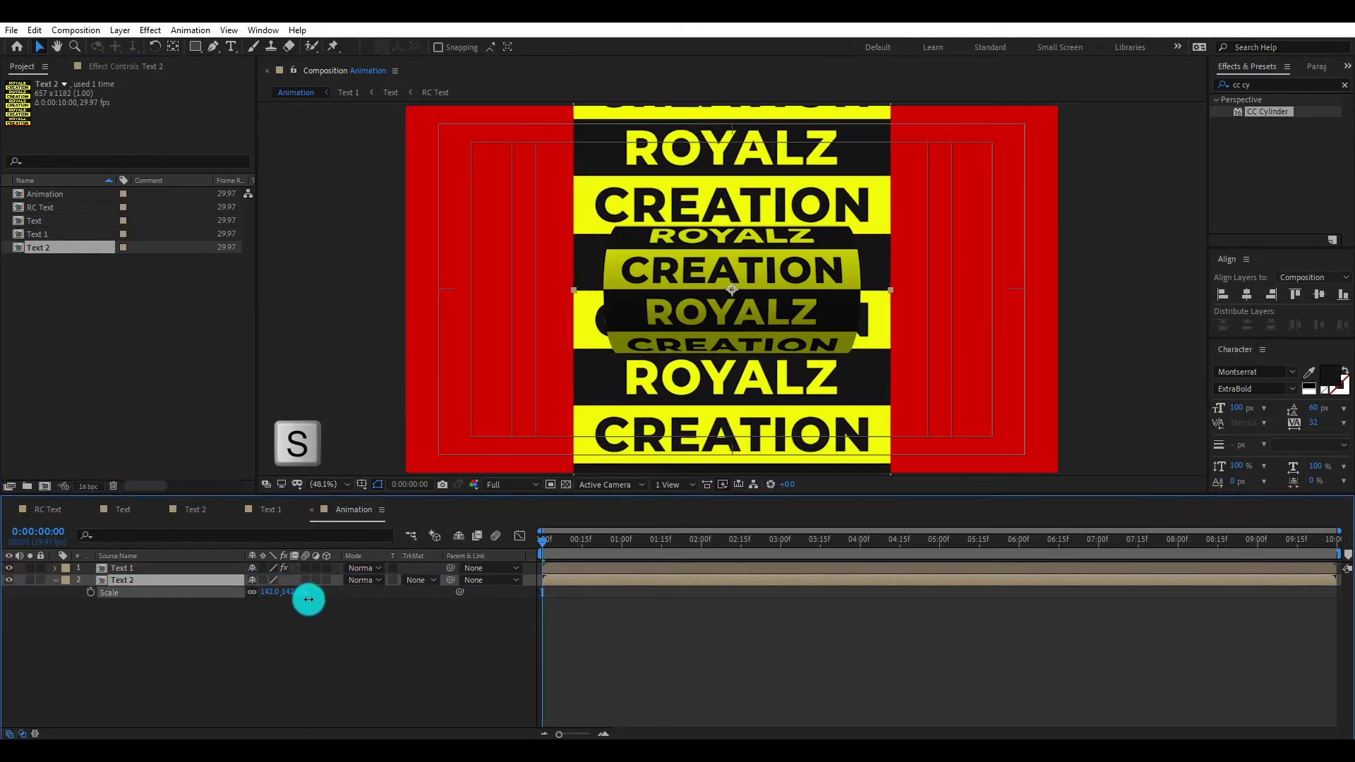
pyautogui.moveTo(271, 596); pyautogui.dragTo(302, 592)
pyautogui.press('F4')
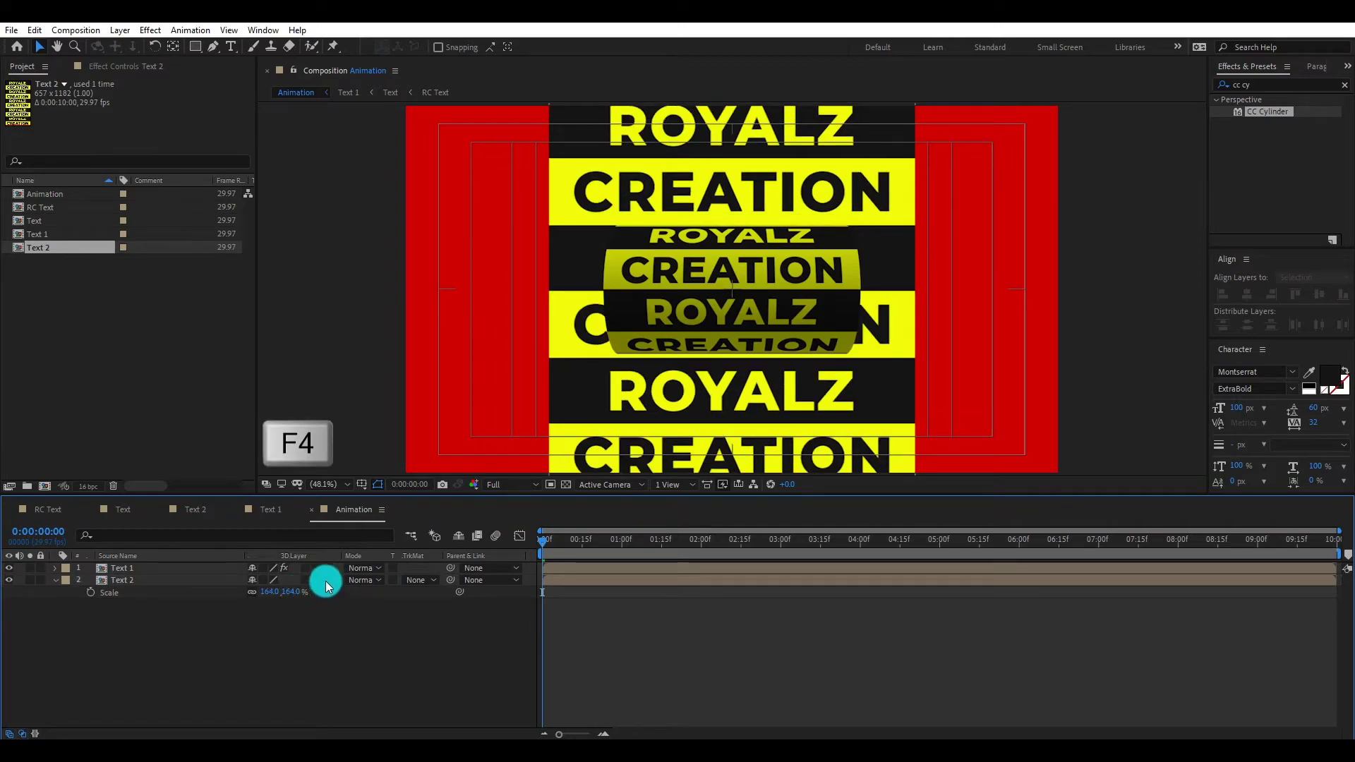
pyautogui.click(325, 581)
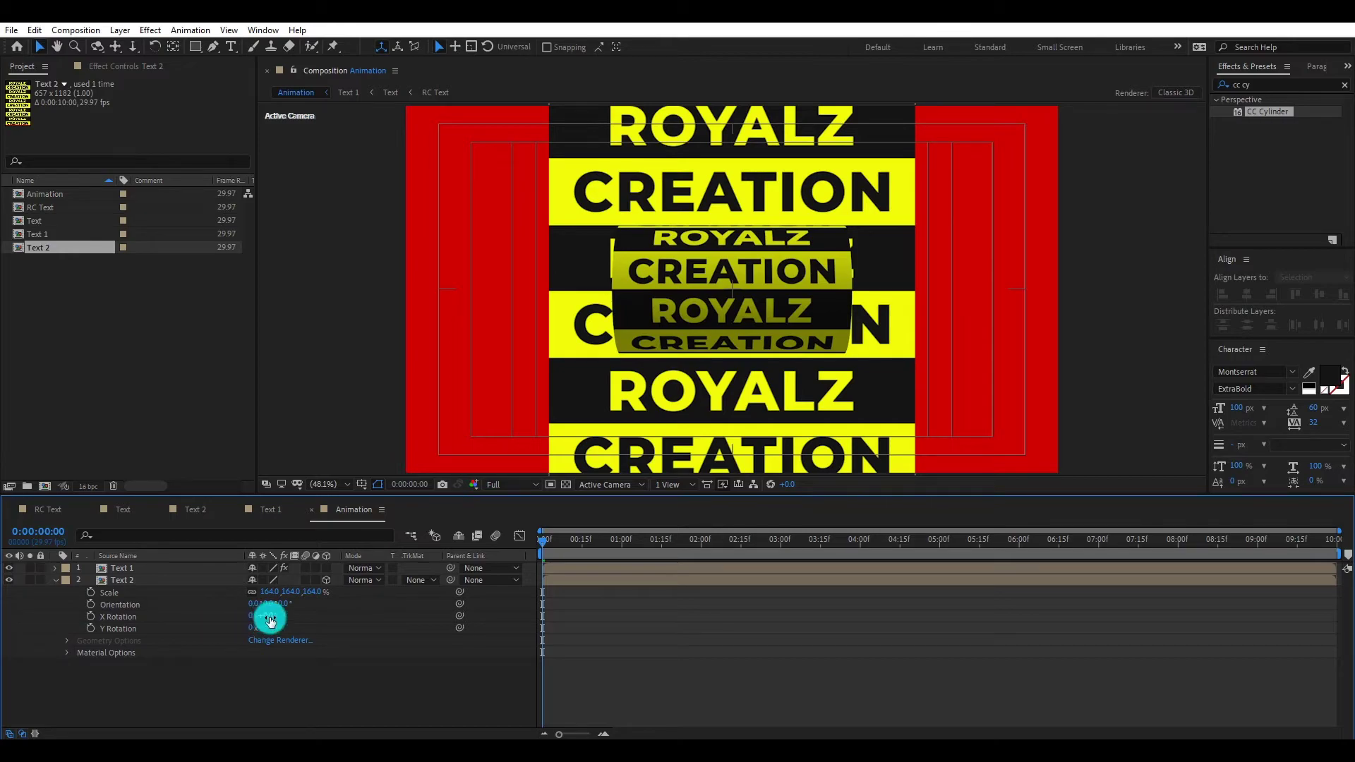
# Step: Tilt Text 2 back to X Rotation -75° and set its scale to 156% as a floor
pyautogui.moveTo(265, 618); pyautogui.dragTo(249, 593)
pyautogui.press('r')
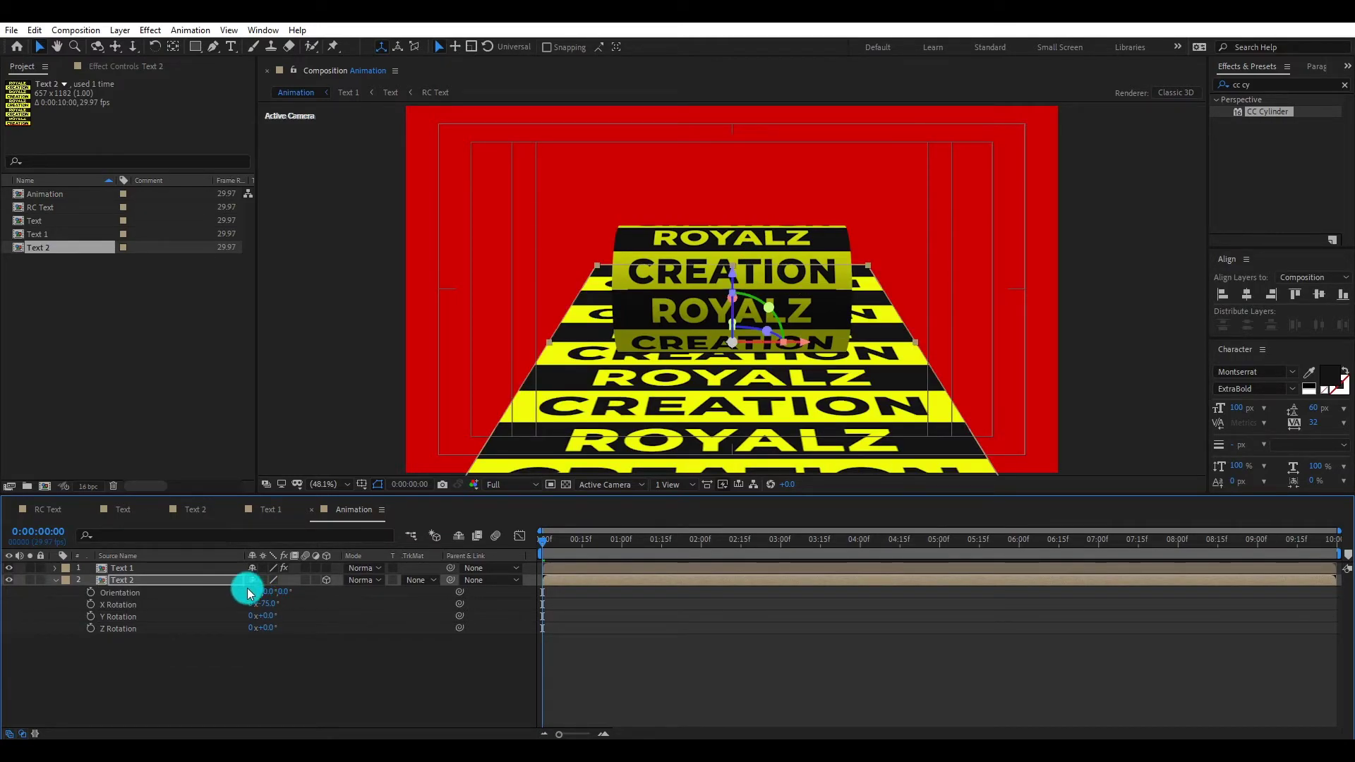
pyautogui.hotkey('shift', 's')
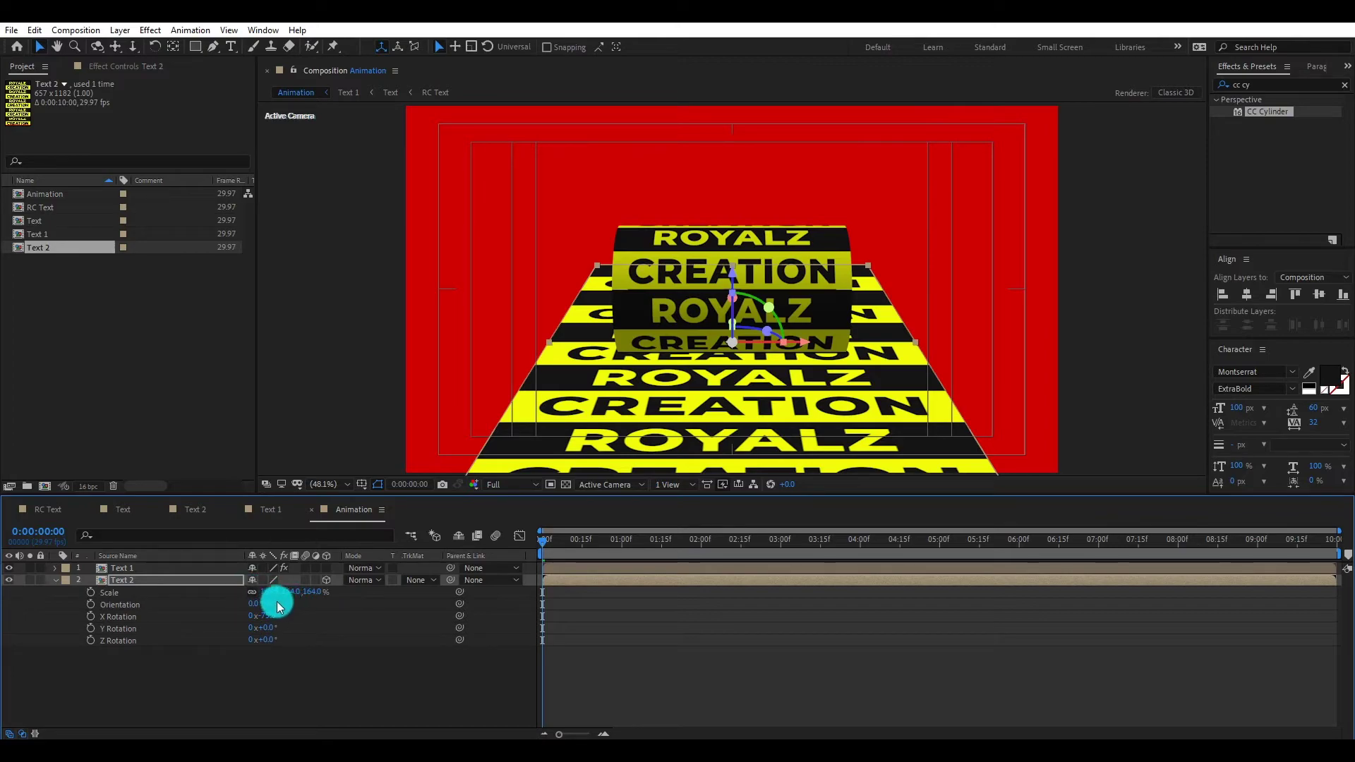
pyautogui.moveTo(315, 597); pyautogui.dragTo(320, 599)
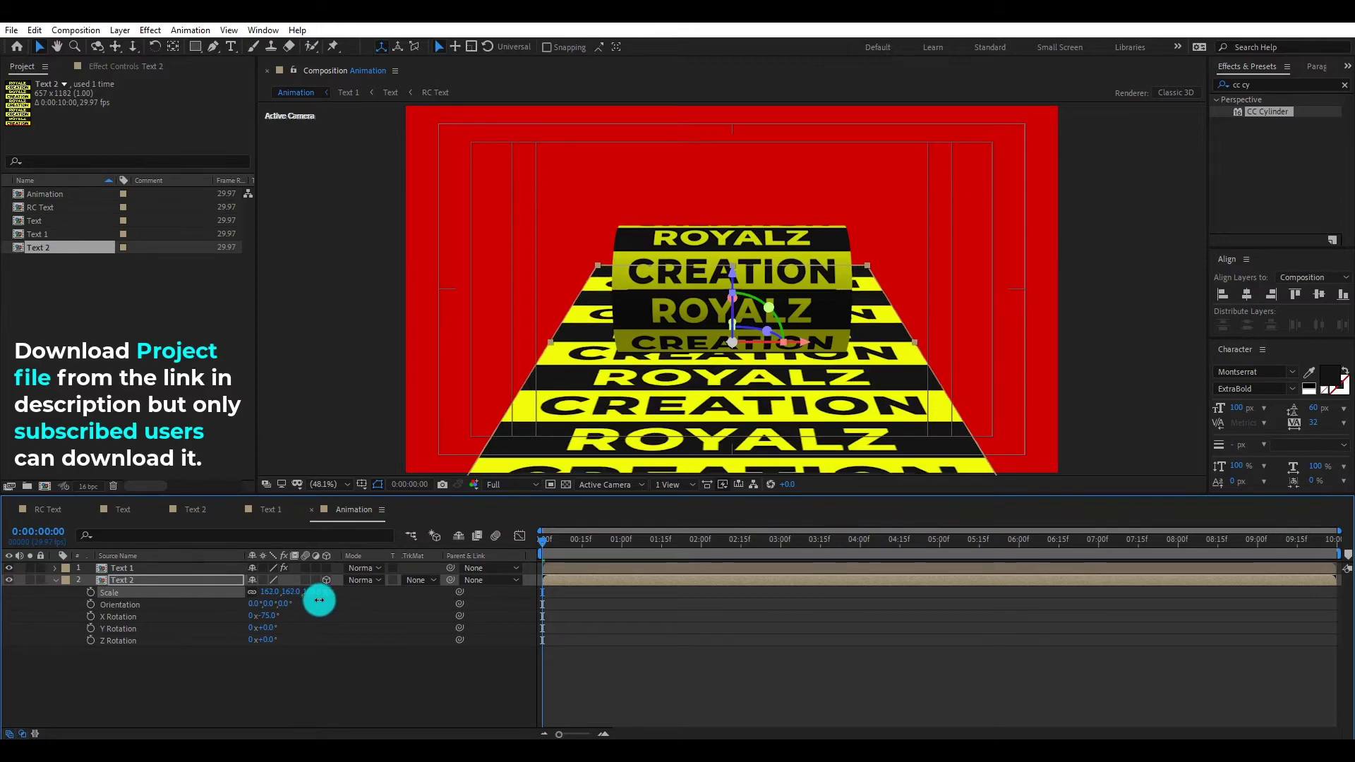
pyautogui.moveTo(319, 599); pyautogui.dragTo(317, 604)
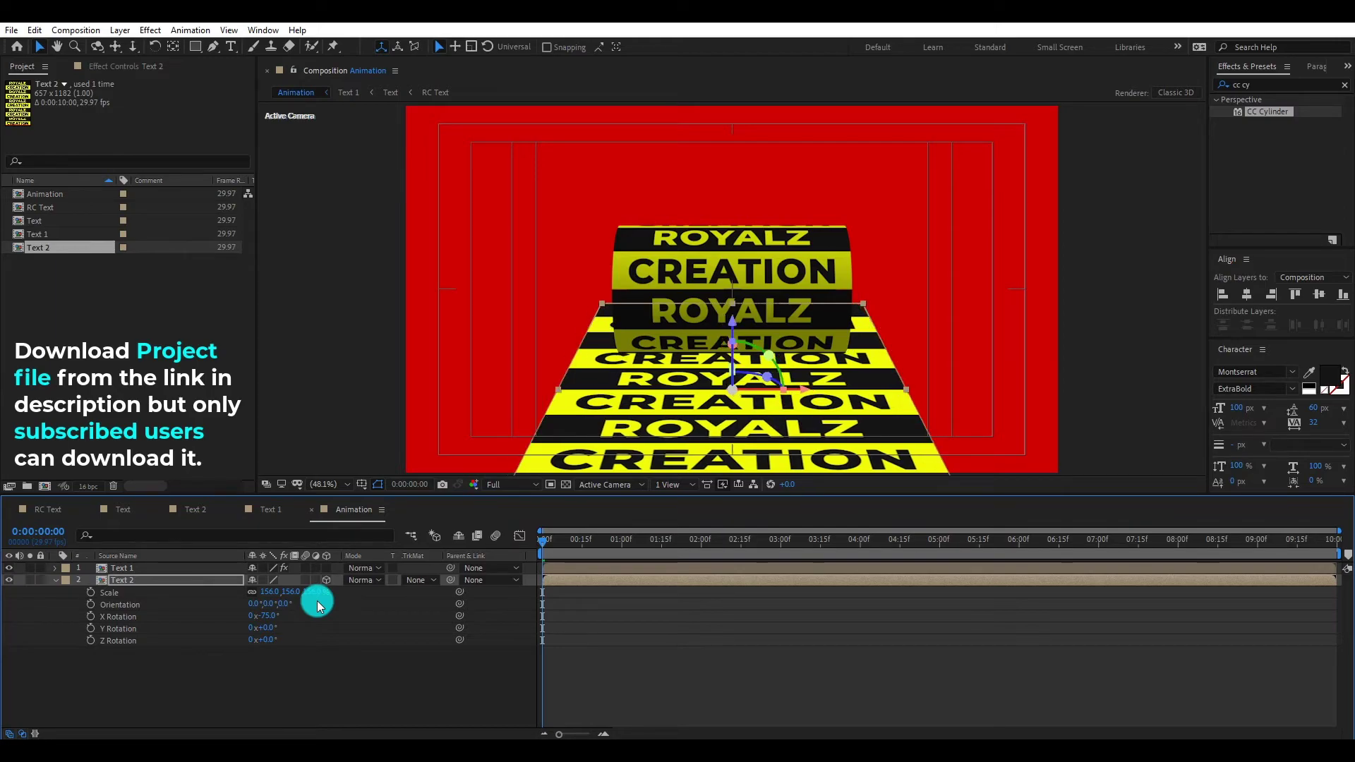
# Step: Scale the Text 1 cylinder layer up to 115% and move to about 2:16 on the timeline
pyautogui.click(744, 284)
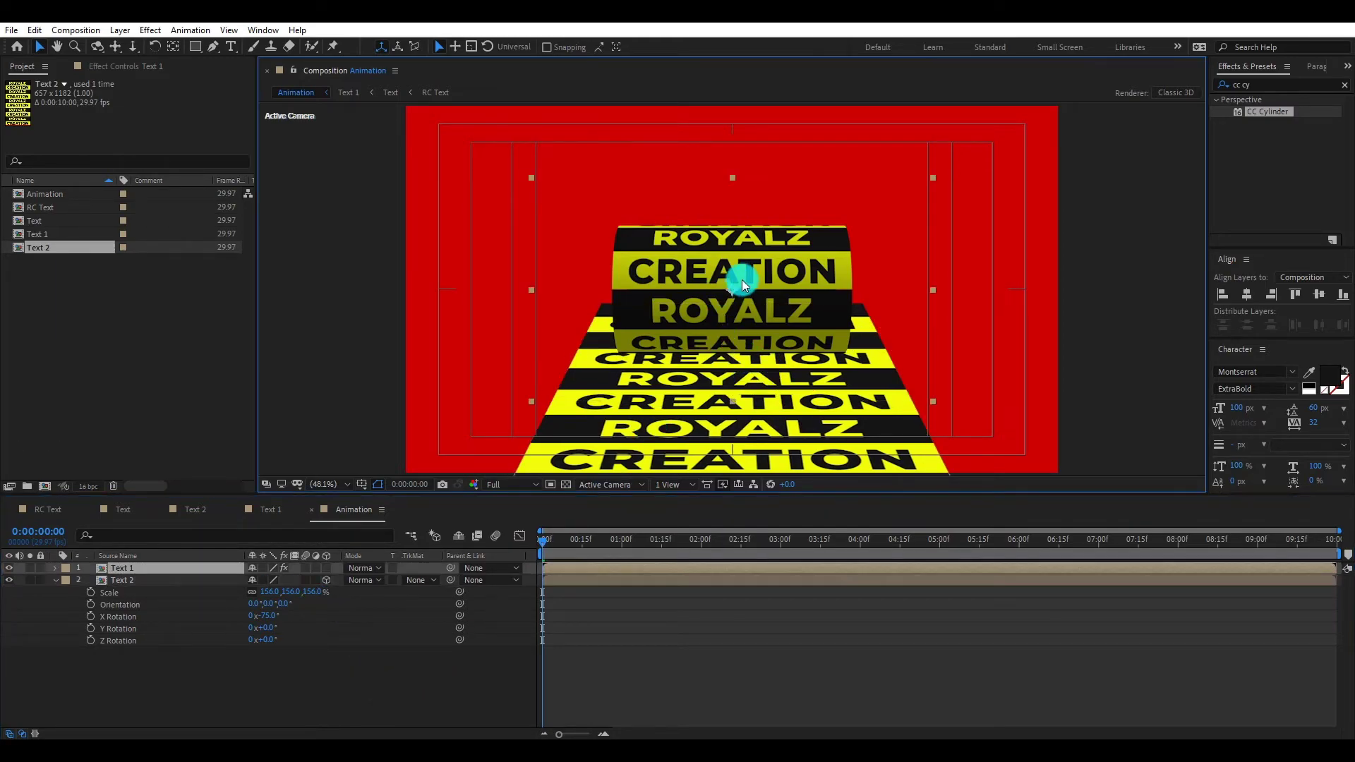
pyautogui.press('s')
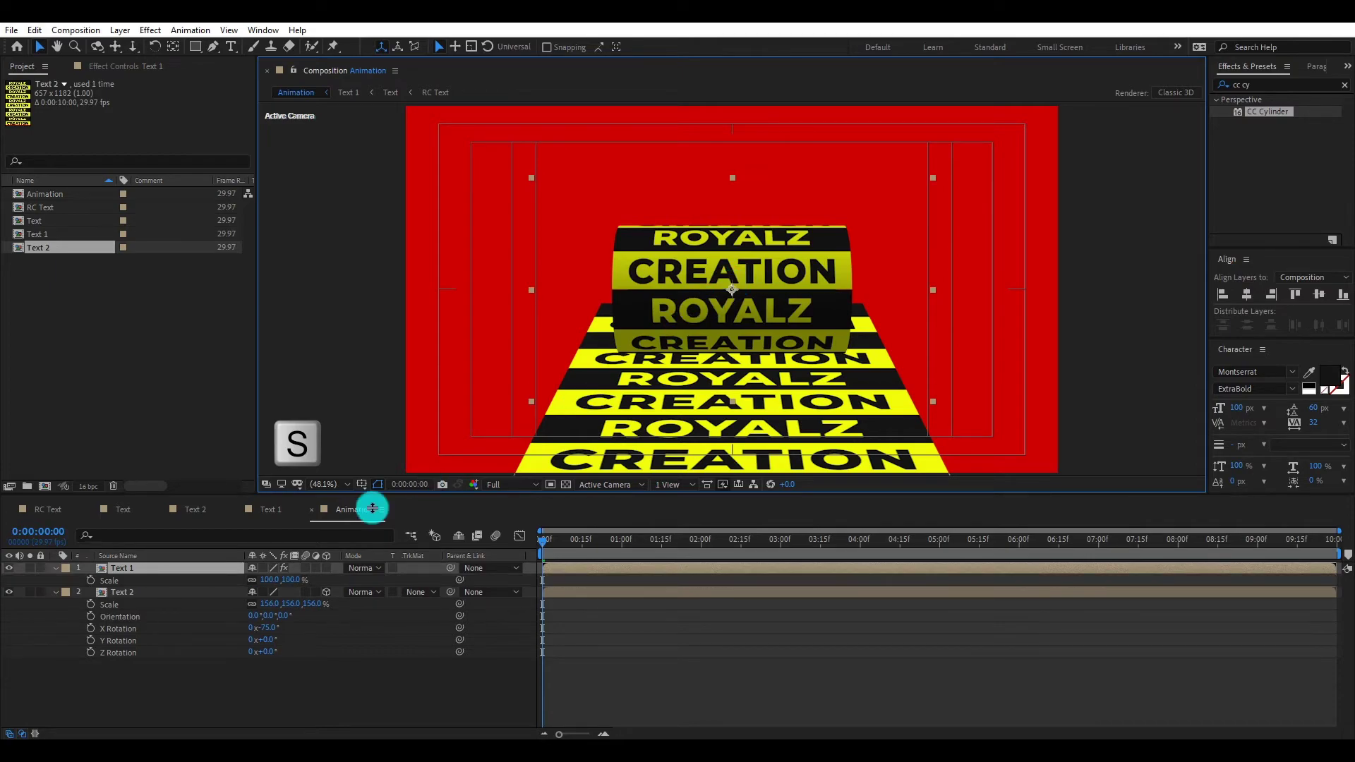
pyautogui.moveTo(263, 588); pyautogui.dragTo(730, 244)
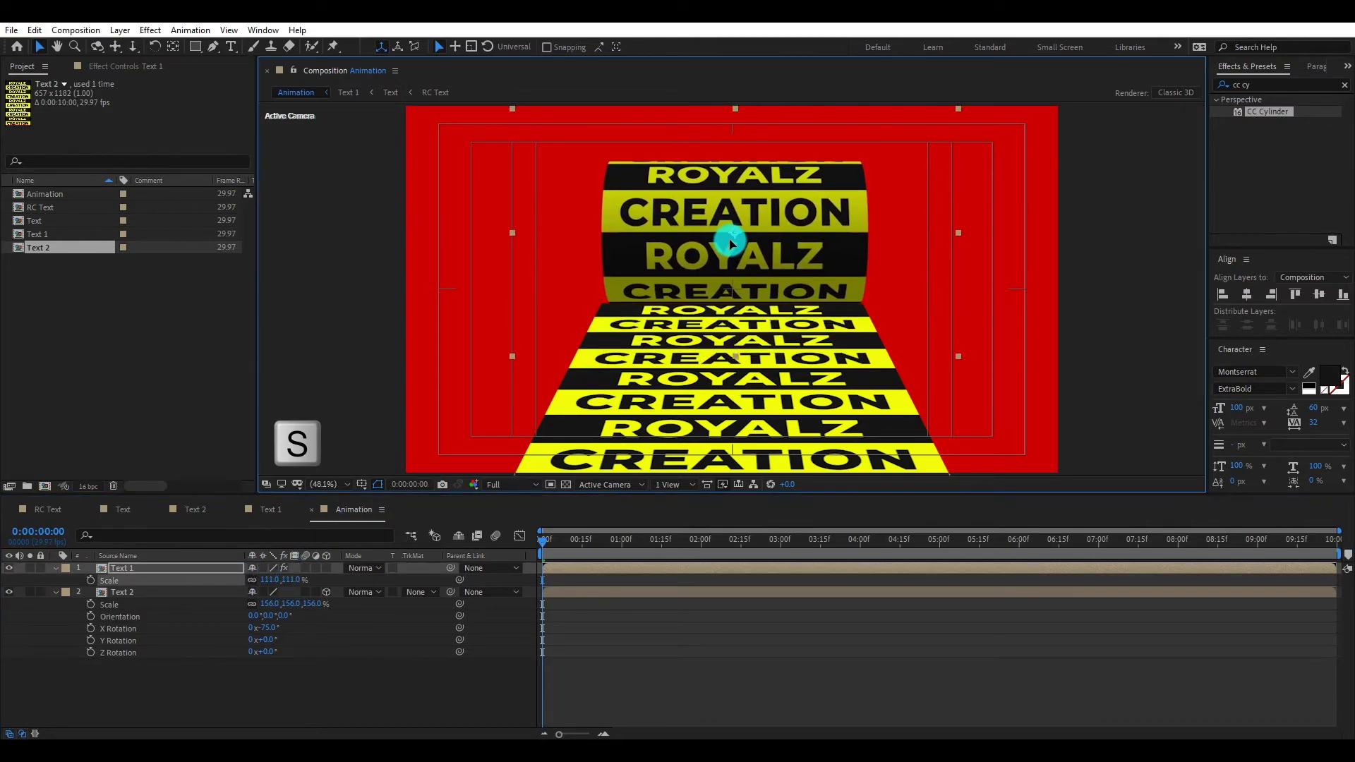
pyautogui.moveTo(260, 580); pyautogui.dragTo(292, 582)
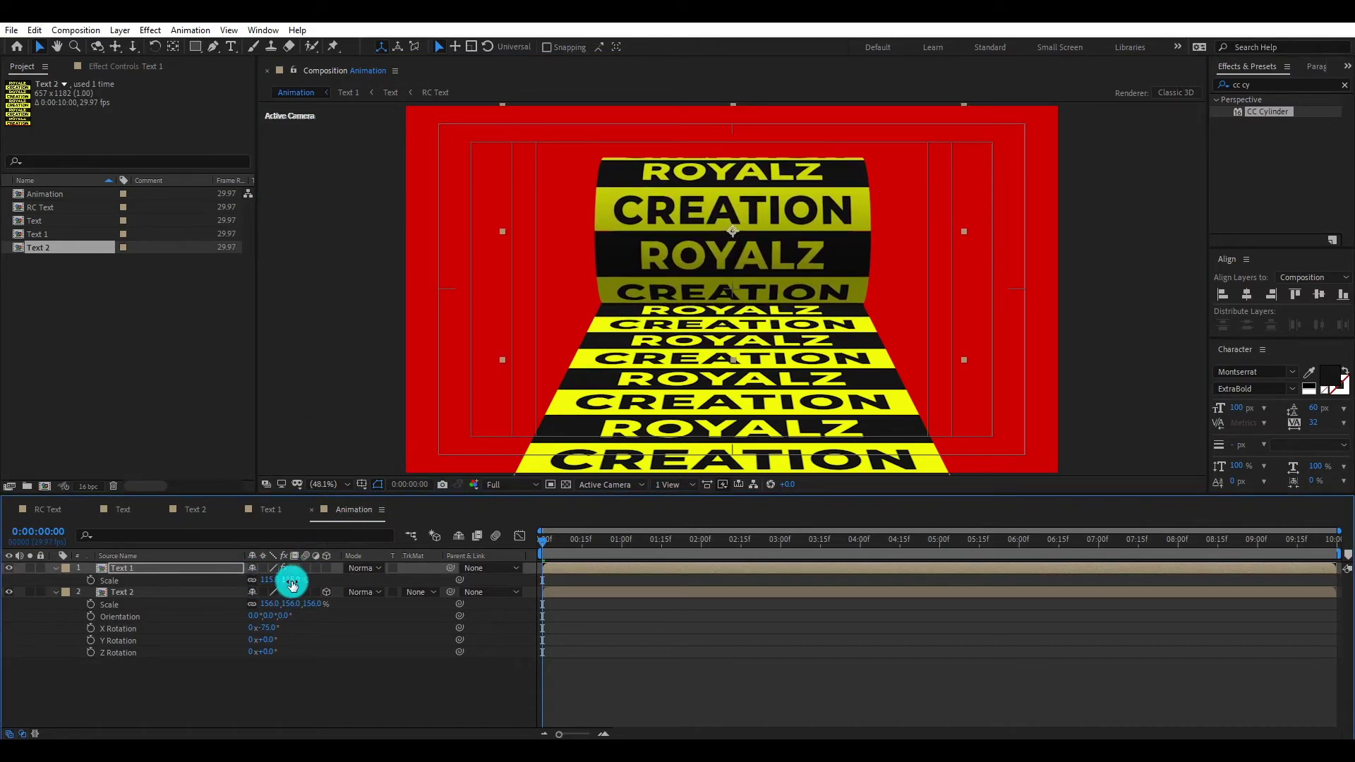
pyautogui.click(741, 539)
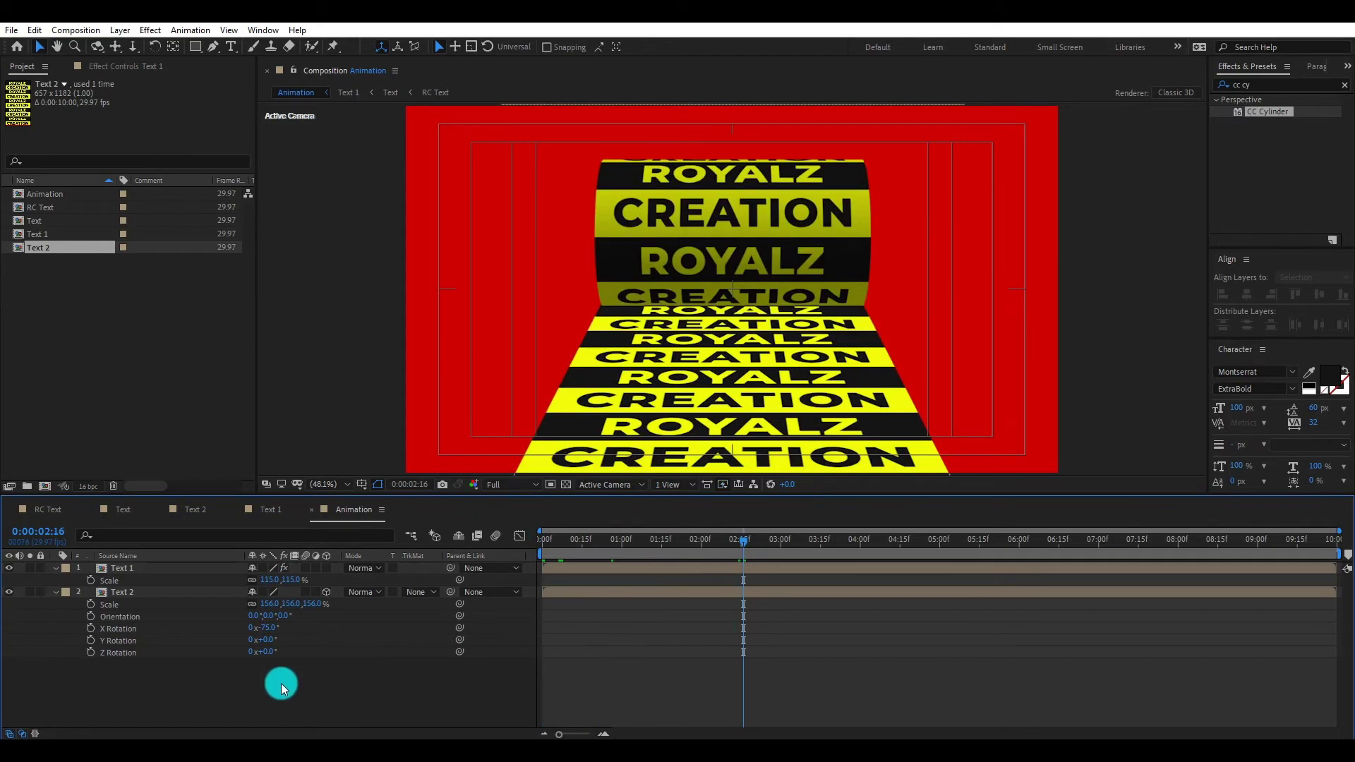
pyautogui.click(138, 569)
# Step: Apply Drop Shadow to Text 1 with direction 180°, distance 30 and softness 40
pyautogui.click(124, 66)
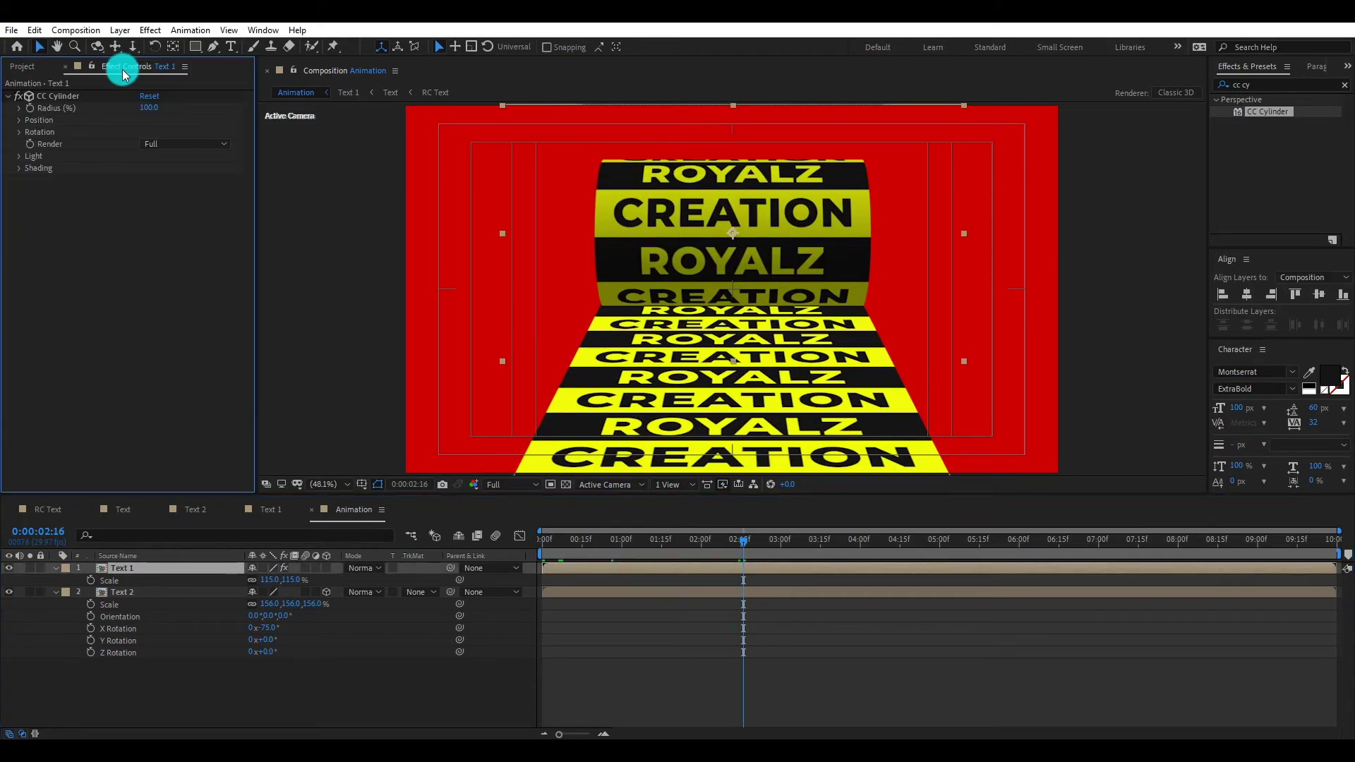
pyautogui.click(1275, 85)
pyautogui.write('drop sha')
pyautogui.doubleClick(1303, 112)
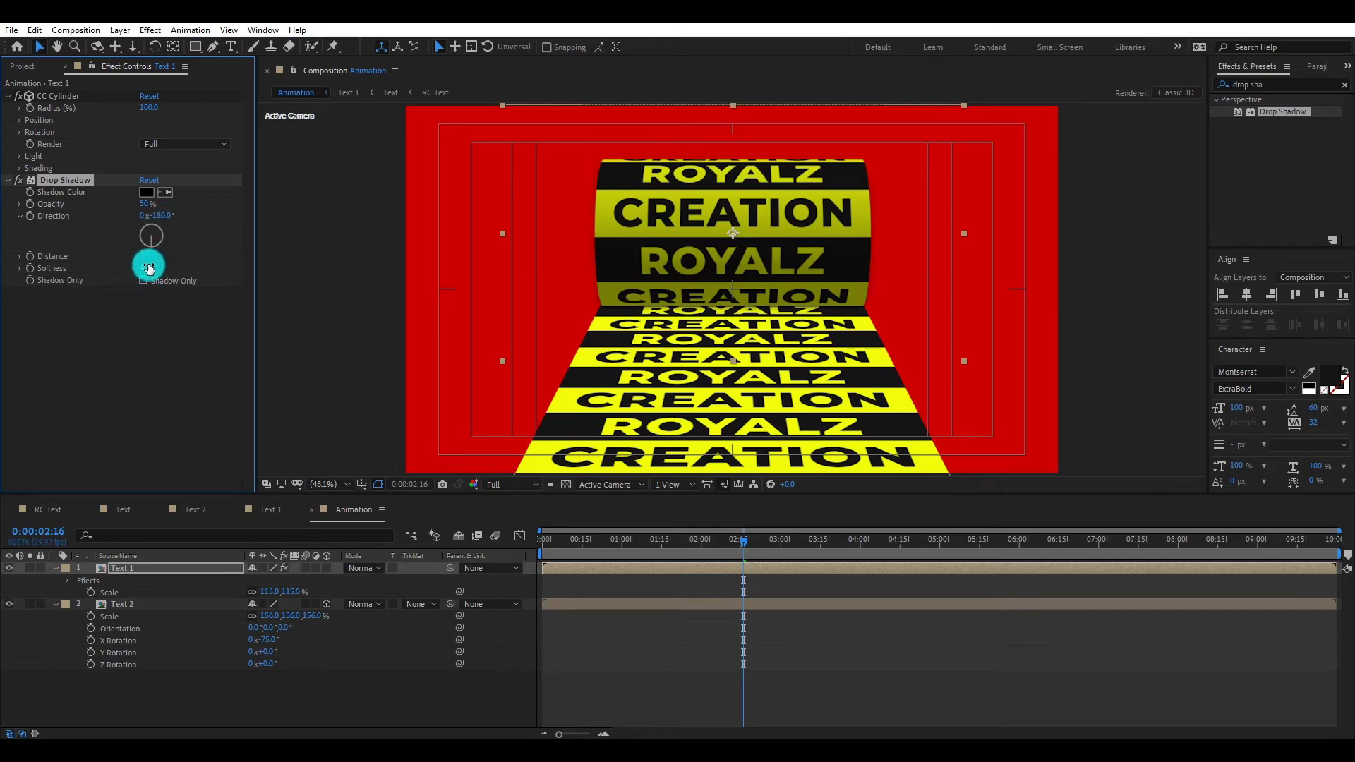
pyautogui.click(162, 320)
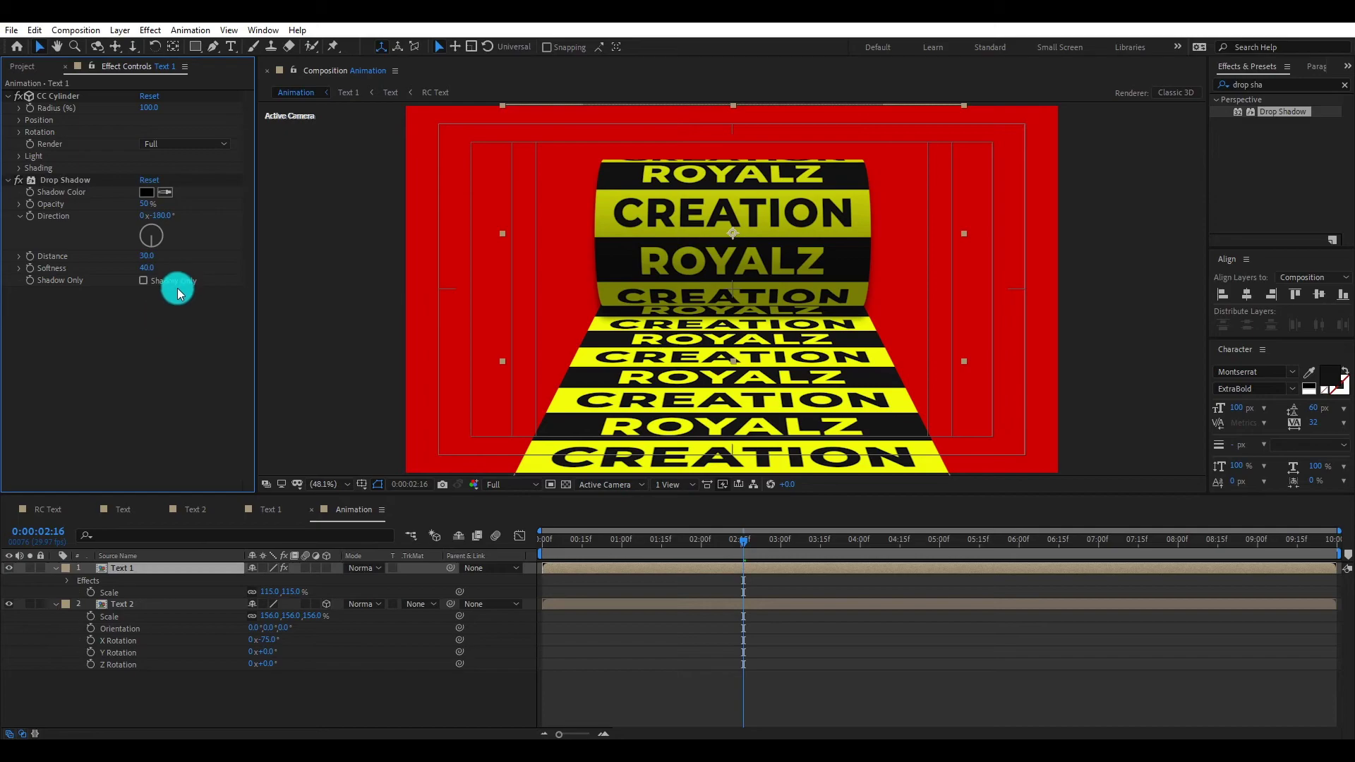
# Step: Set the Animation composition's background colour to near-black in Composition Settings
pyautogui.rightClick(291, 685)
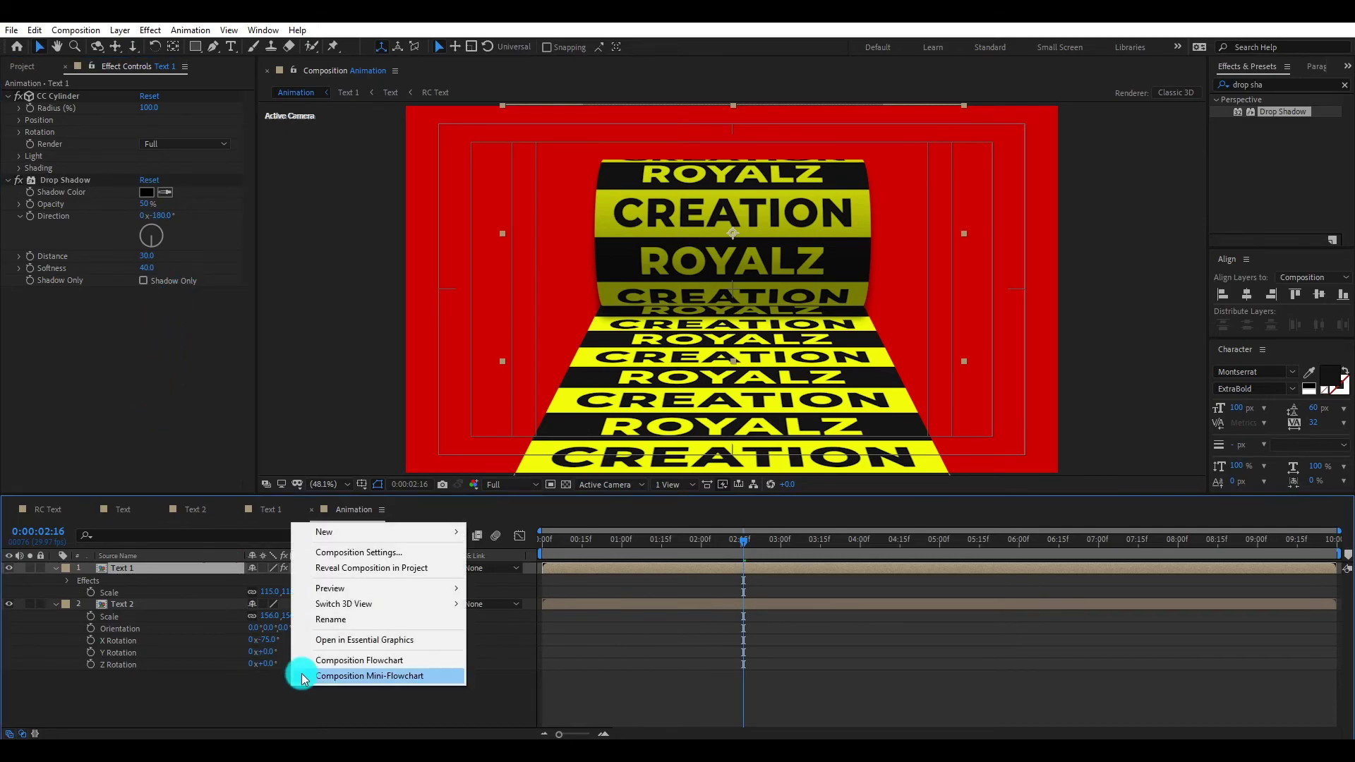
pyautogui.click(378, 551)
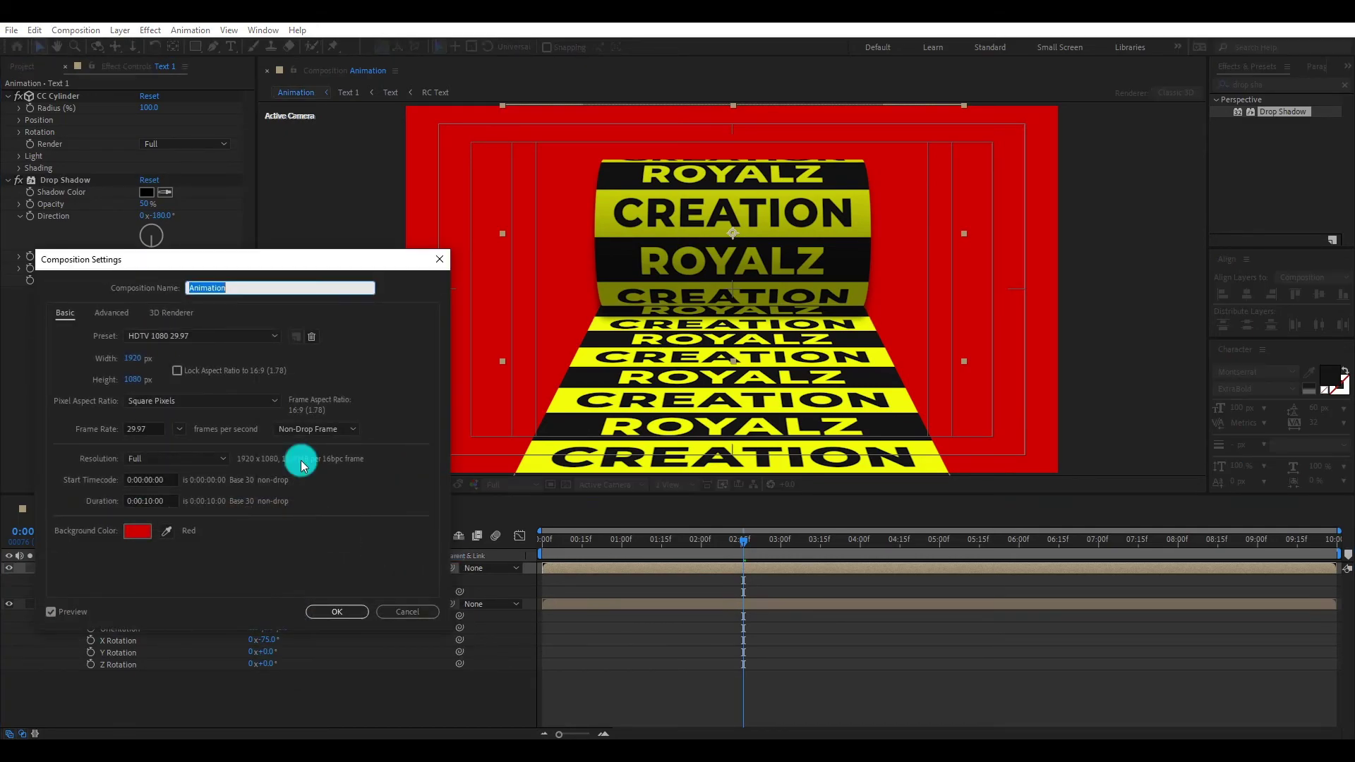
pyautogui.click(151, 532)
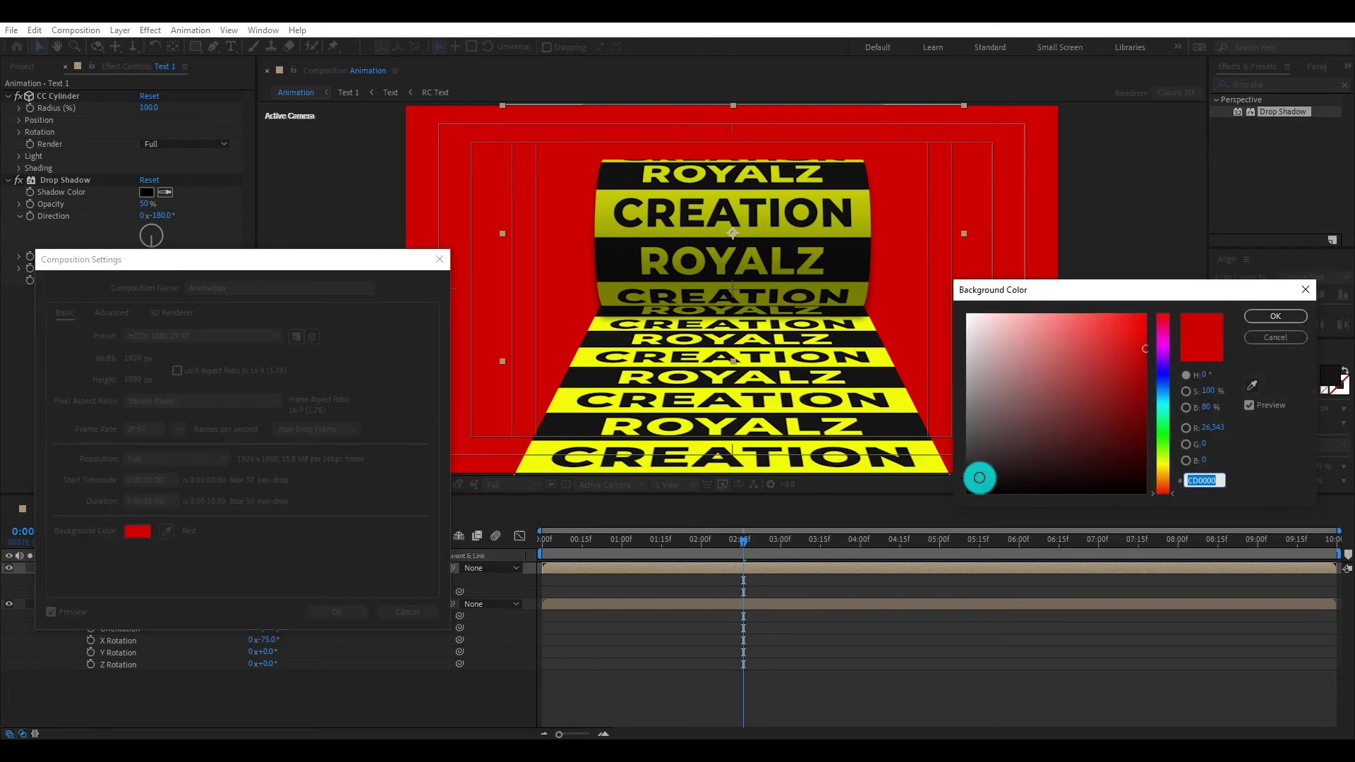
pyautogui.click(977, 477)
pyautogui.moveTo(971, 477); pyautogui.dragTo(967, 484)
pyautogui.click(1270, 320)
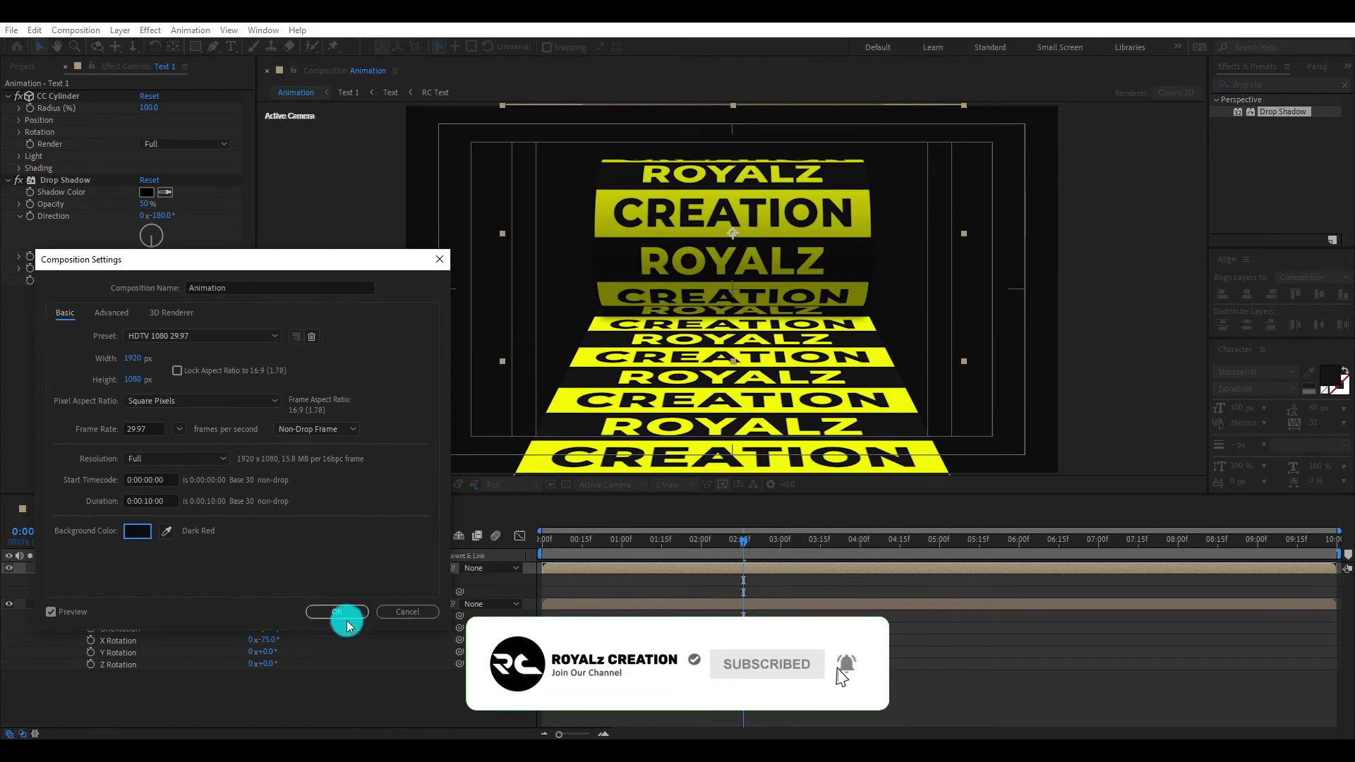
pyautogui.click(339, 614)
# Step: Preview the animation from 0:00 with the spacebar
pyautogui.click(539, 541)
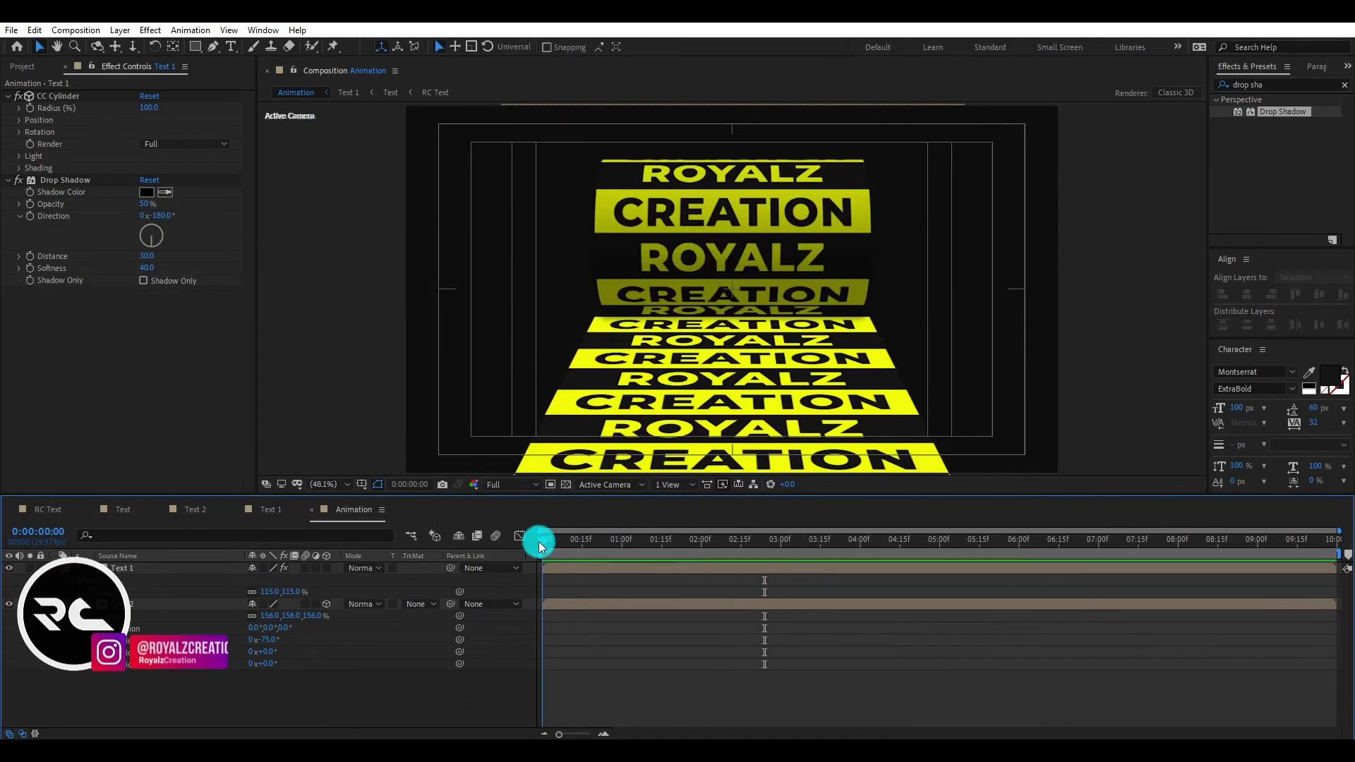
pyautogui.press('space')
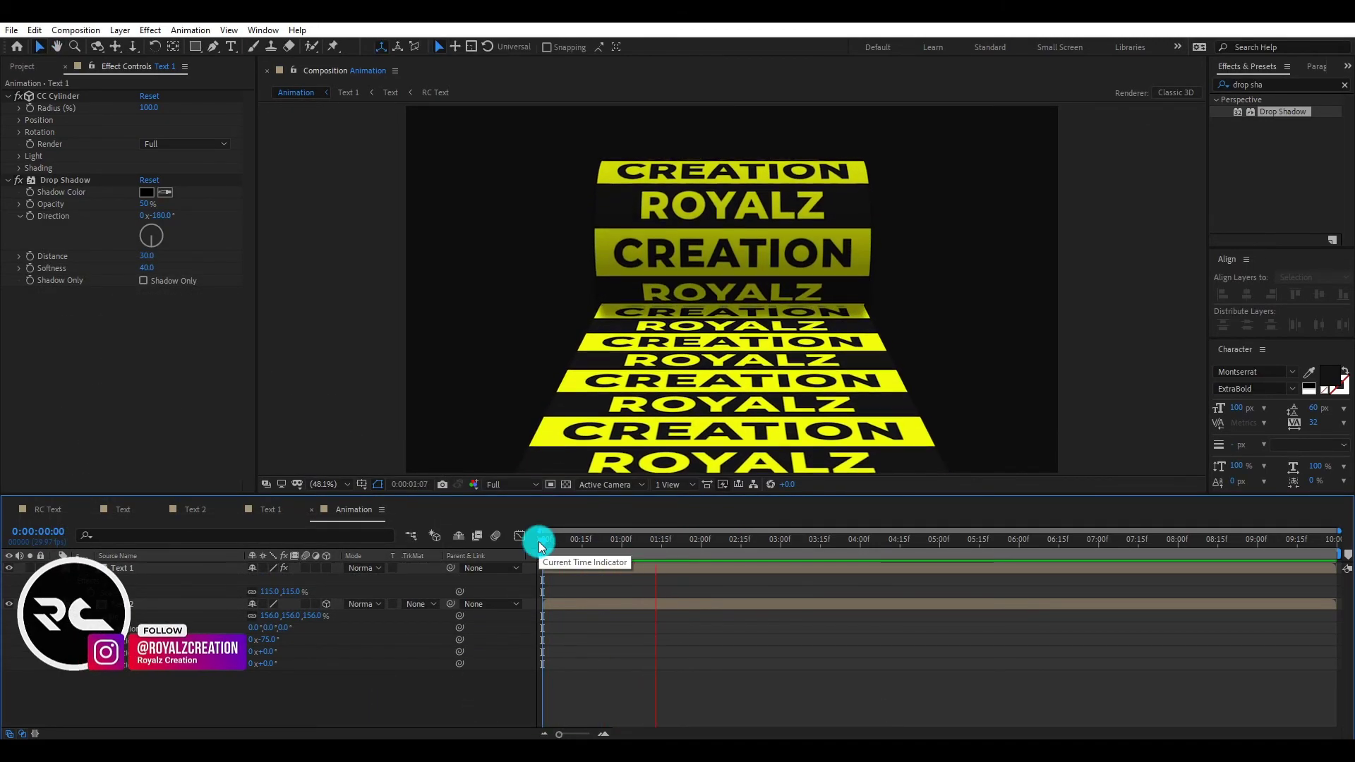